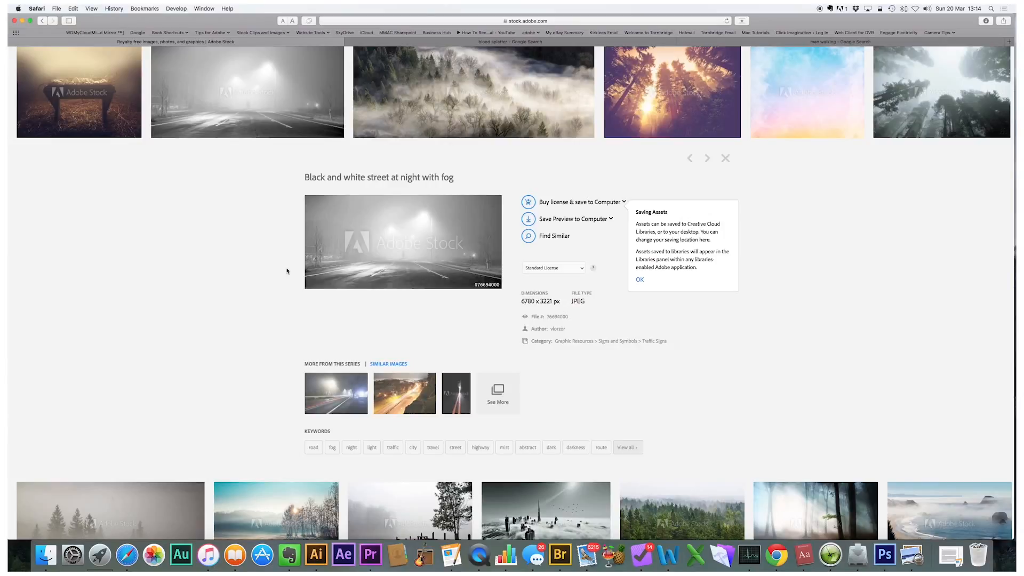
# View the finished book cover mock-up, The Vistitor Cover.png, in Preview and return to the Adobe Stock page
pyautogui.scroll(5, 820, 308)
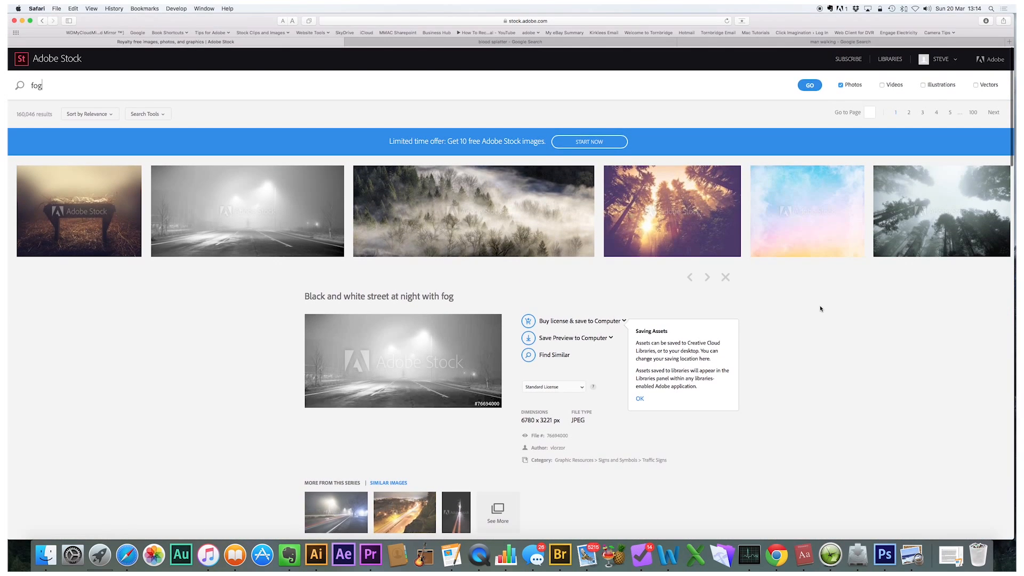
pyautogui.scroll(-2, 820, 308)
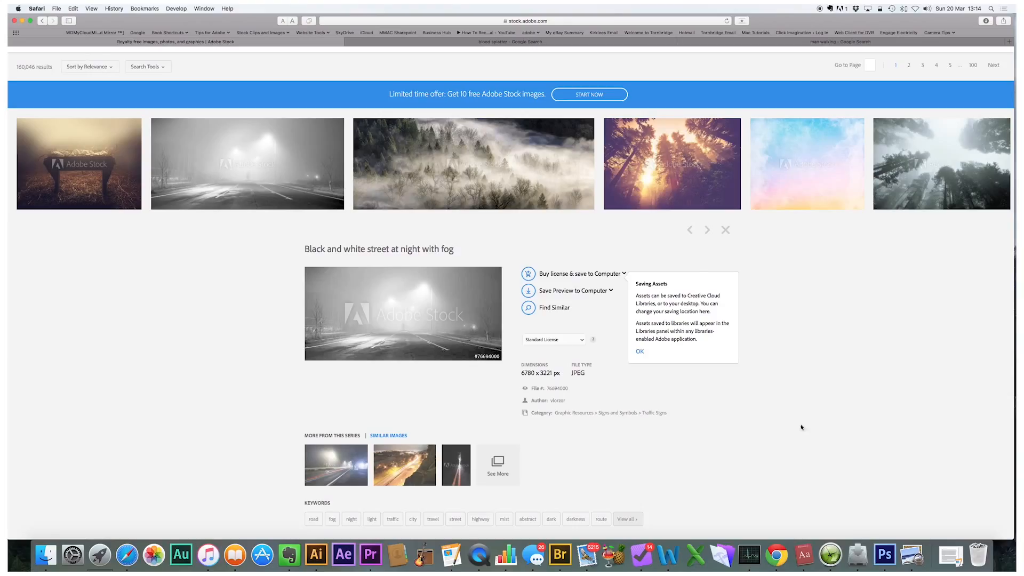
pyautogui.click(912, 555)
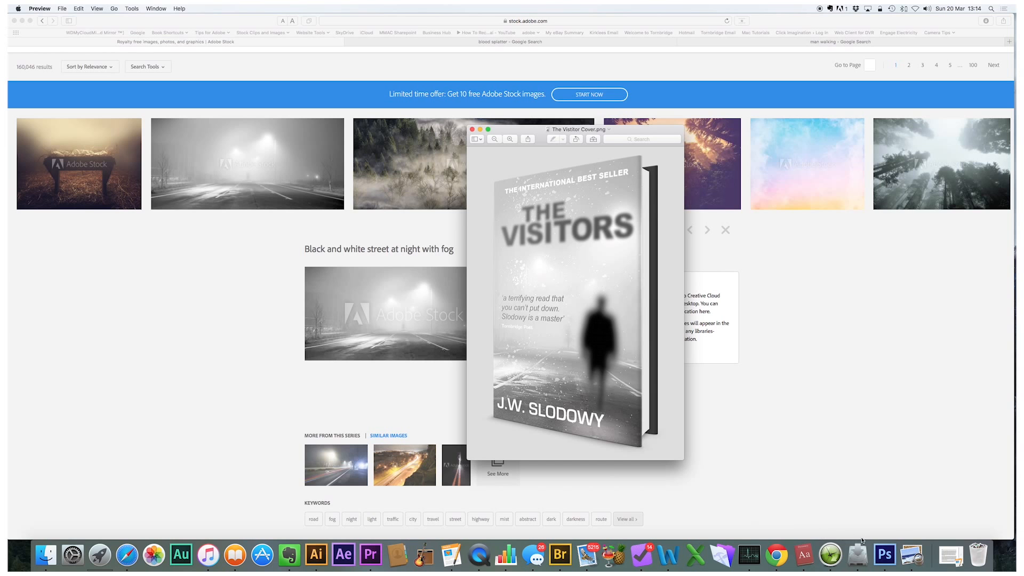
pyautogui.click(244, 261)
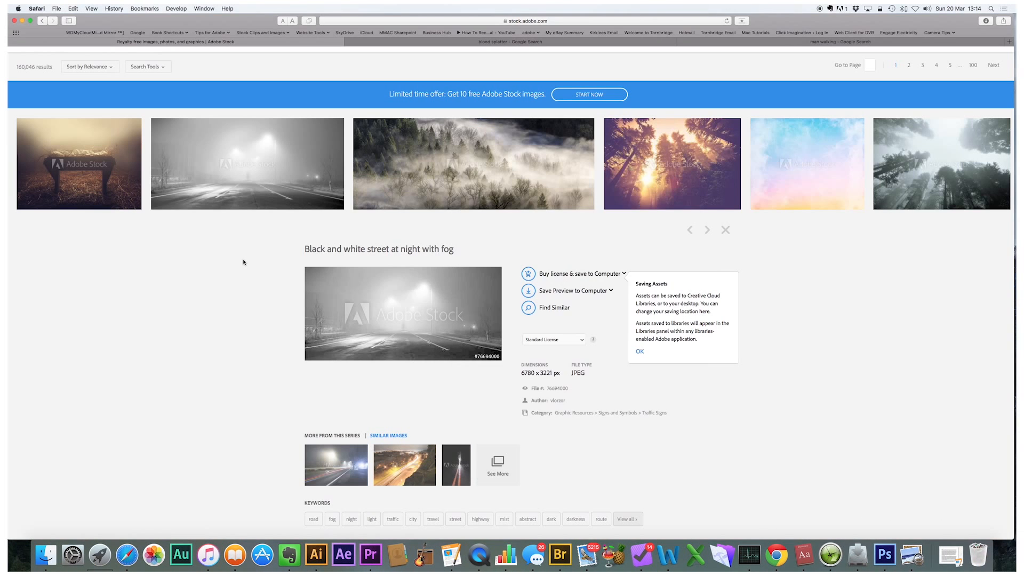
# Examine the Adobe Stock fog photos and the details of the "Black and white street at night with fog" image
pyautogui.scroll(2, 283, 245)
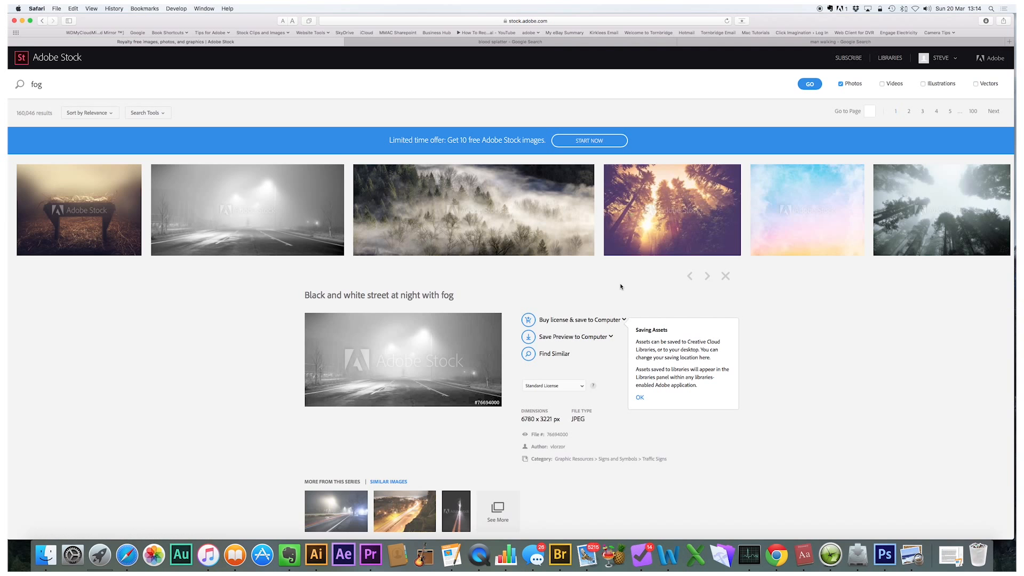
pyautogui.scroll(-5, 620, 286)
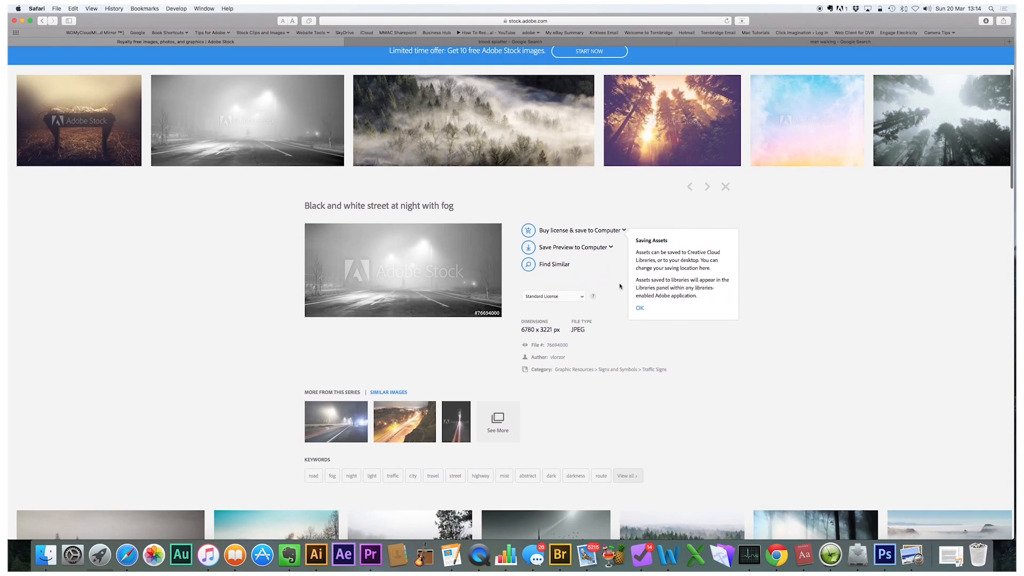
pyautogui.scroll(-5, 620, 287)
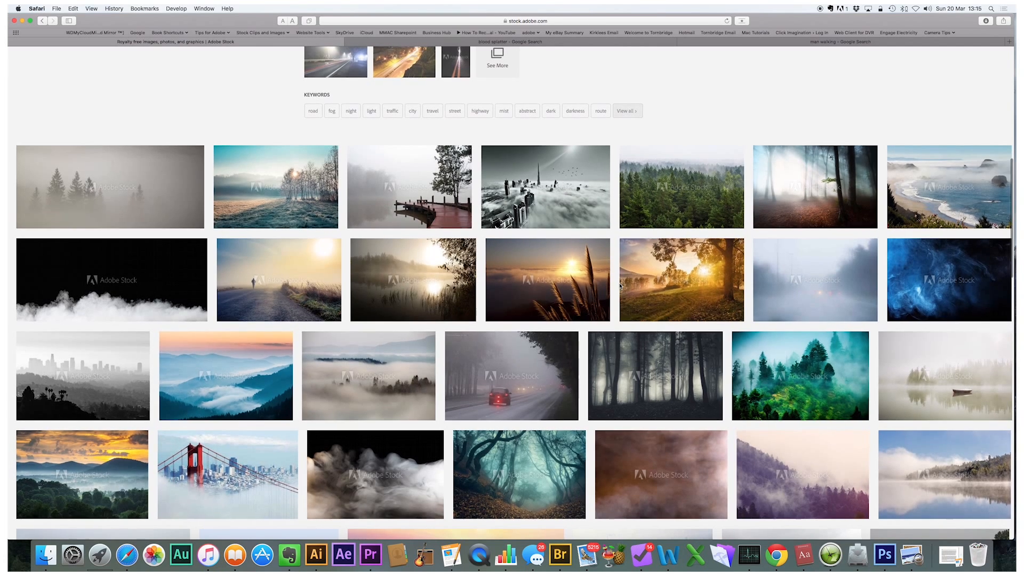
pyautogui.scroll(1, 620, 287)
pyautogui.scroll(-3, 620, 286)
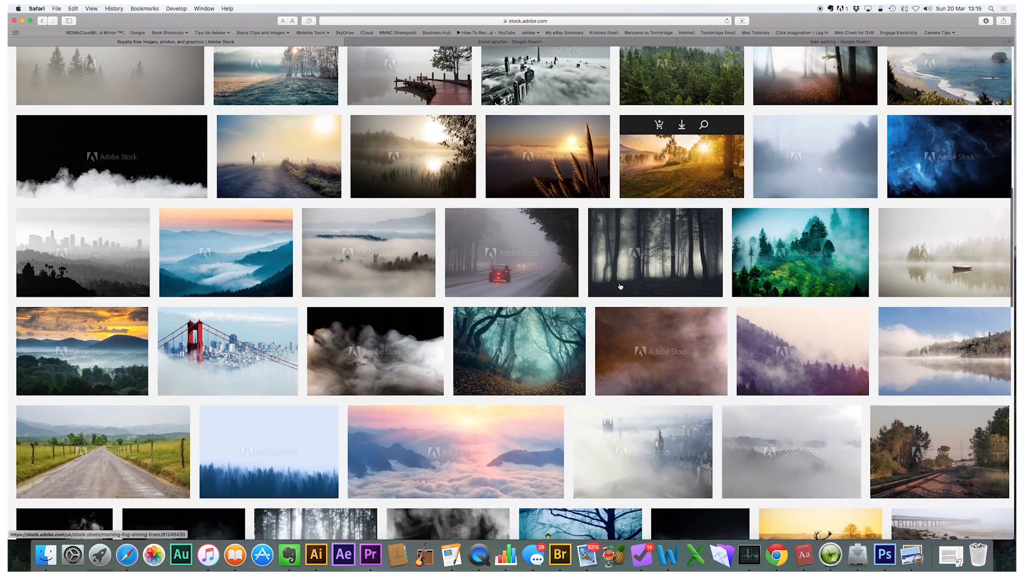
pyautogui.scroll(10, 620, 287)
pyautogui.scroll(3, 620, 286)
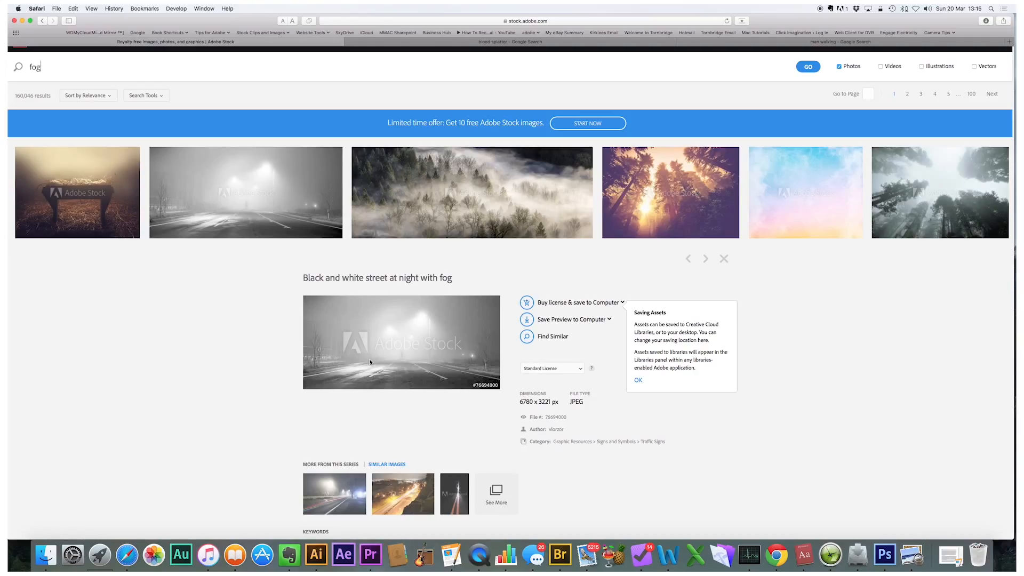
pyautogui.scroll(-3, 388, 361)
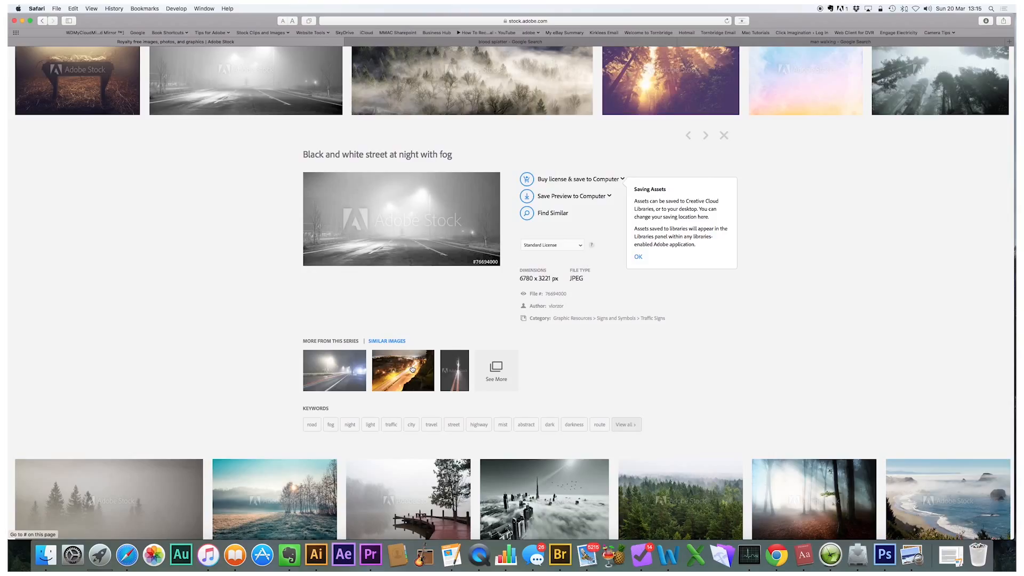
pyautogui.scroll(2, 412, 368)
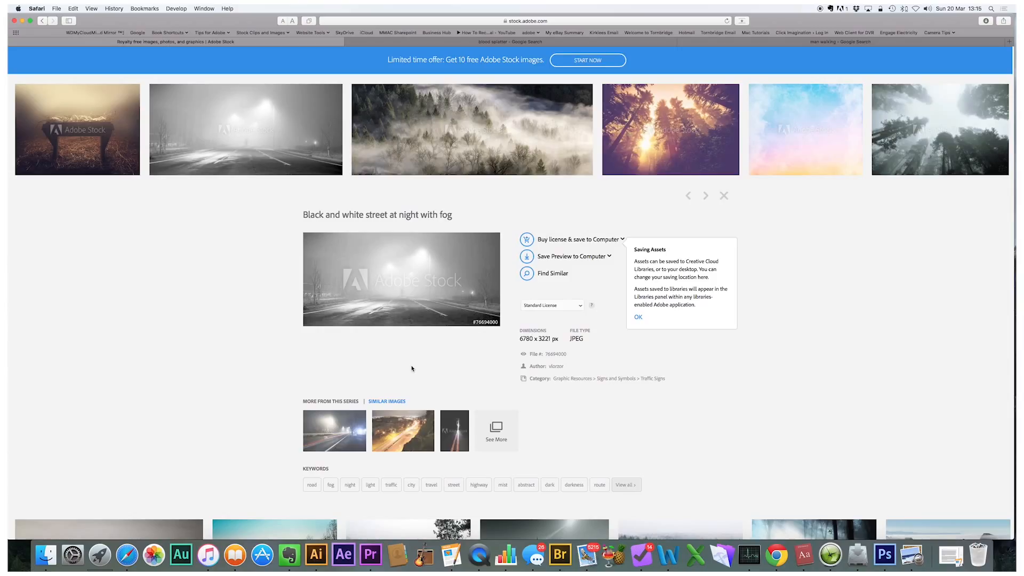
# Examine the figure, title and blood spatter on the finished cover in Preview, and go back to the browser
pyautogui.click(911, 554)
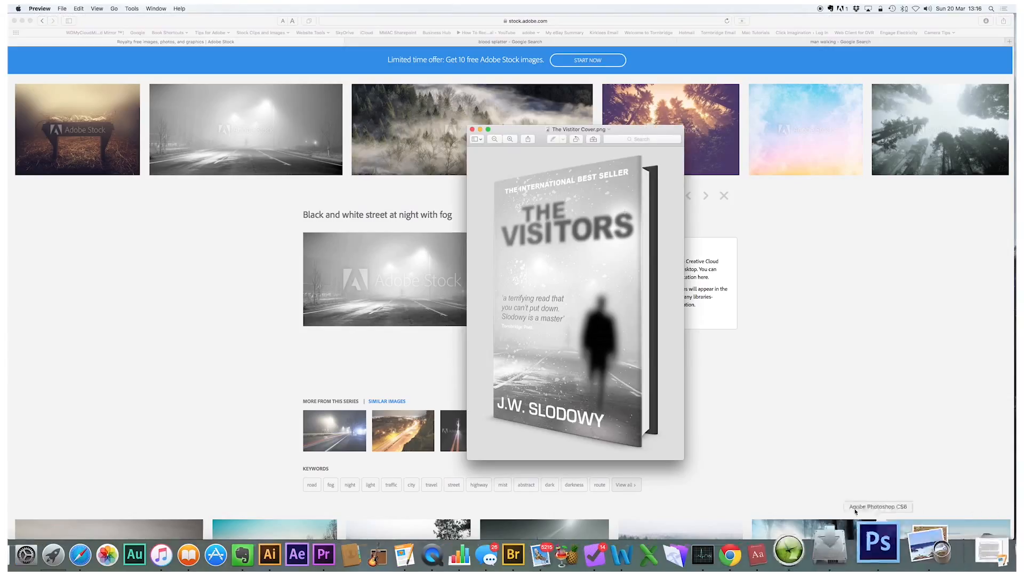
pyautogui.click(472, 129)
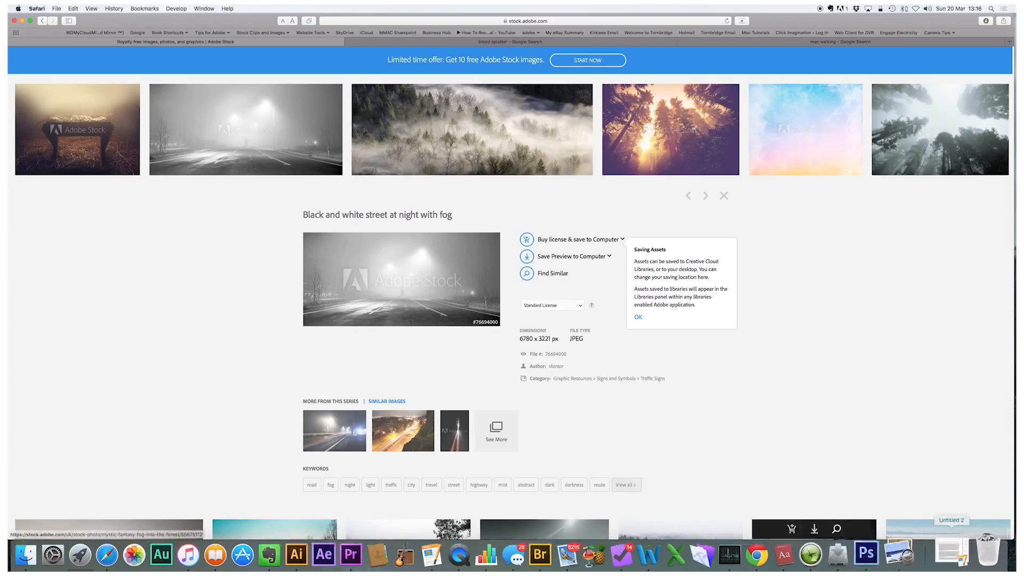
pyautogui.click(906, 554)
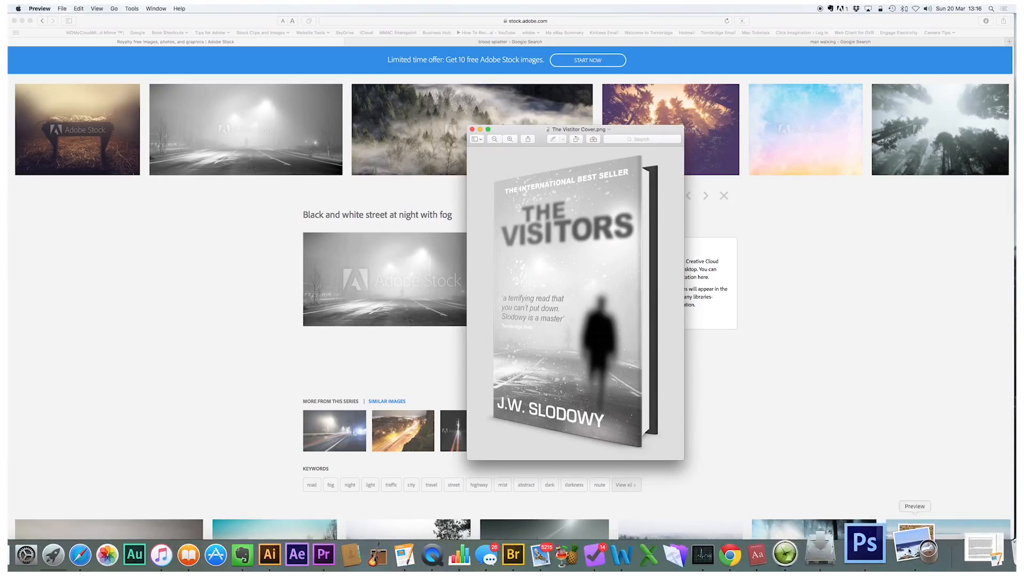
pyautogui.click(875, 356)
# Review the "man walking" image search results and the enlarged "Man Walking Upstairs" picture
pyautogui.click(812, 43)
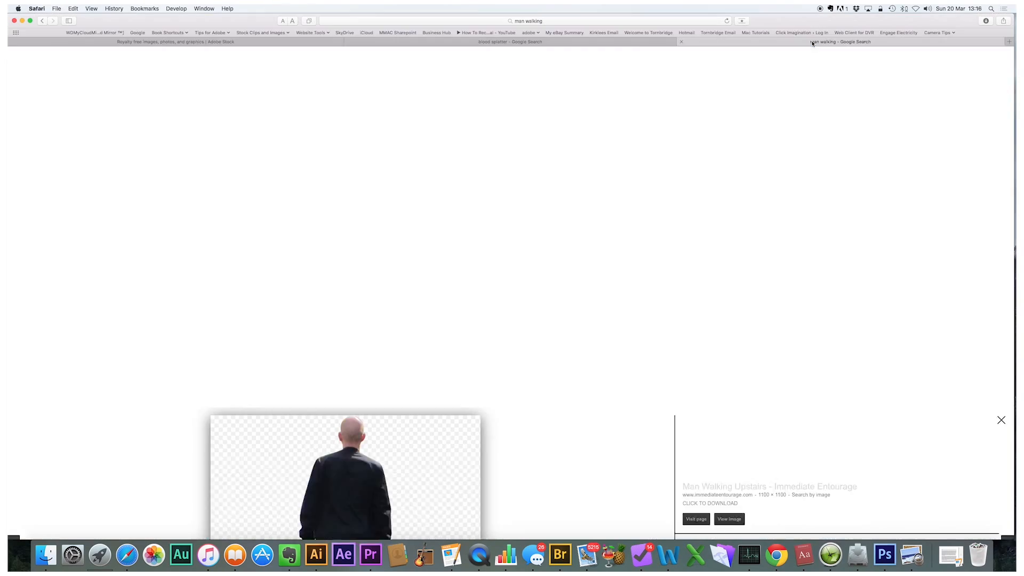
pyautogui.scroll(5, 391, 189)
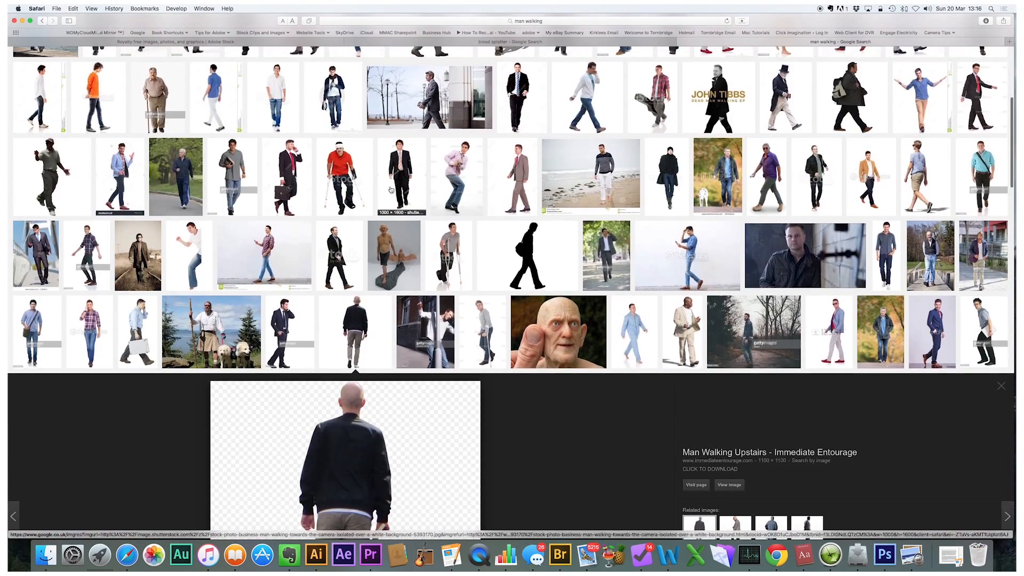
pyautogui.scroll(5, 391, 189)
pyautogui.scroll(-4, 408, 290)
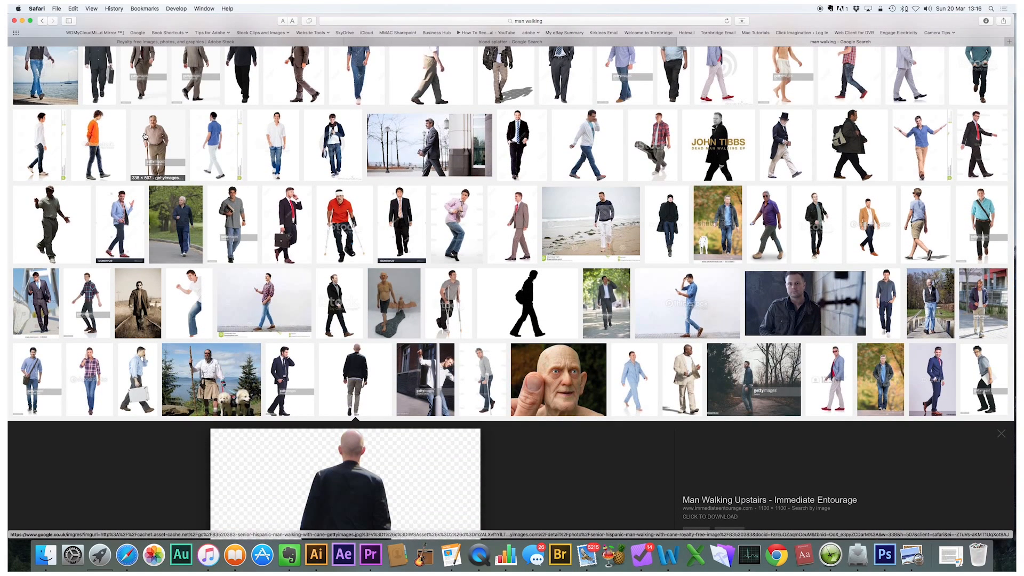
pyautogui.scroll(-5, 644, 254)
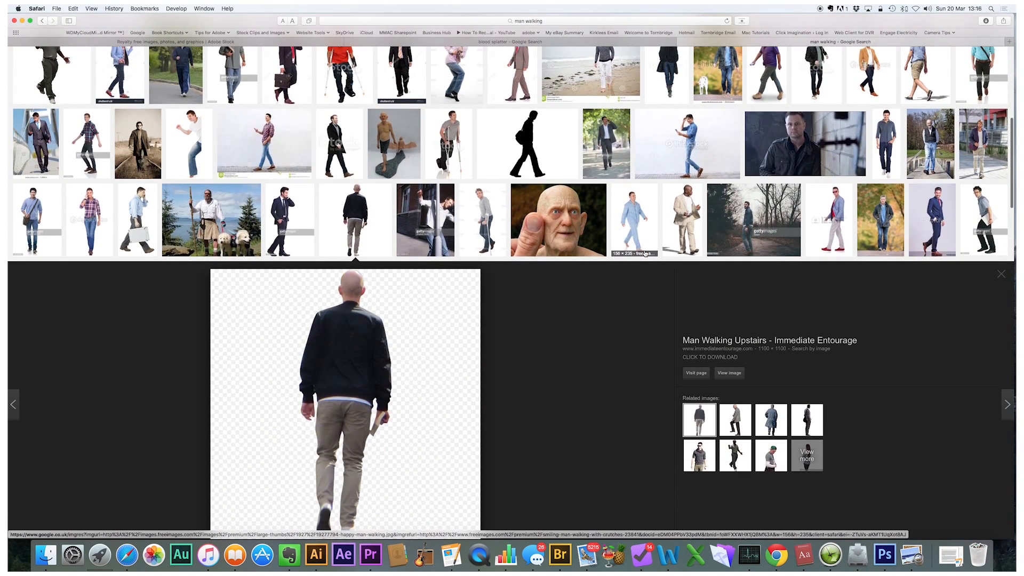
pyautogui.scroll(-1, 642, 253)
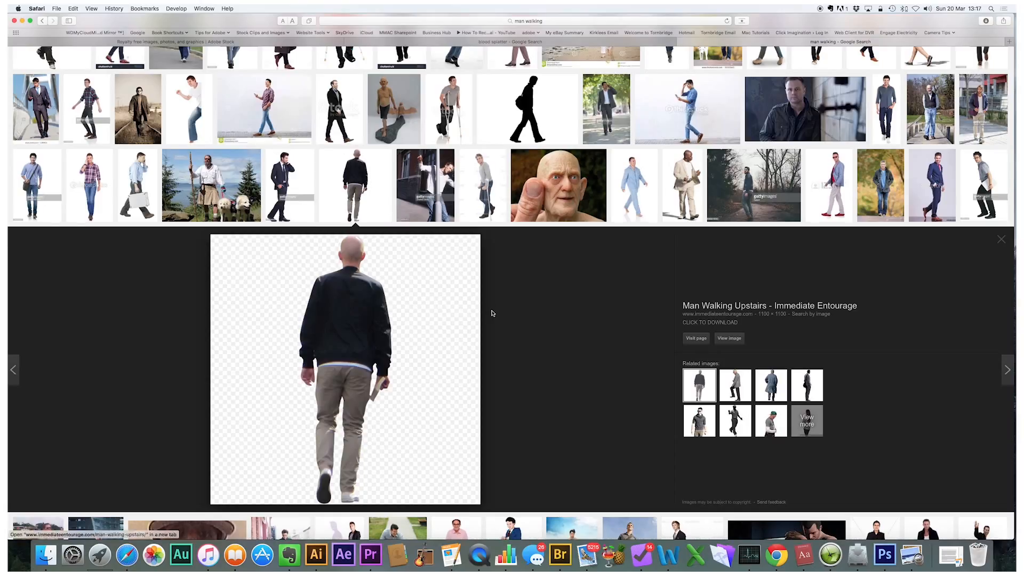
pyautogui.scroll(-3, 491, 301)
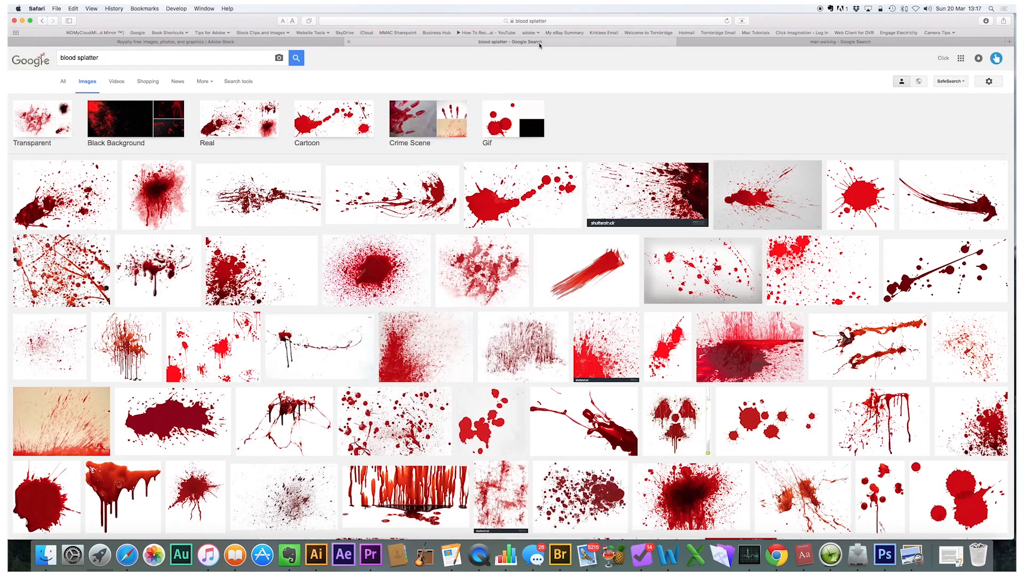
# Browse the "blood splatter" image search results for spatter pictures suitable for the cover
pyautogui.click(539, 43)
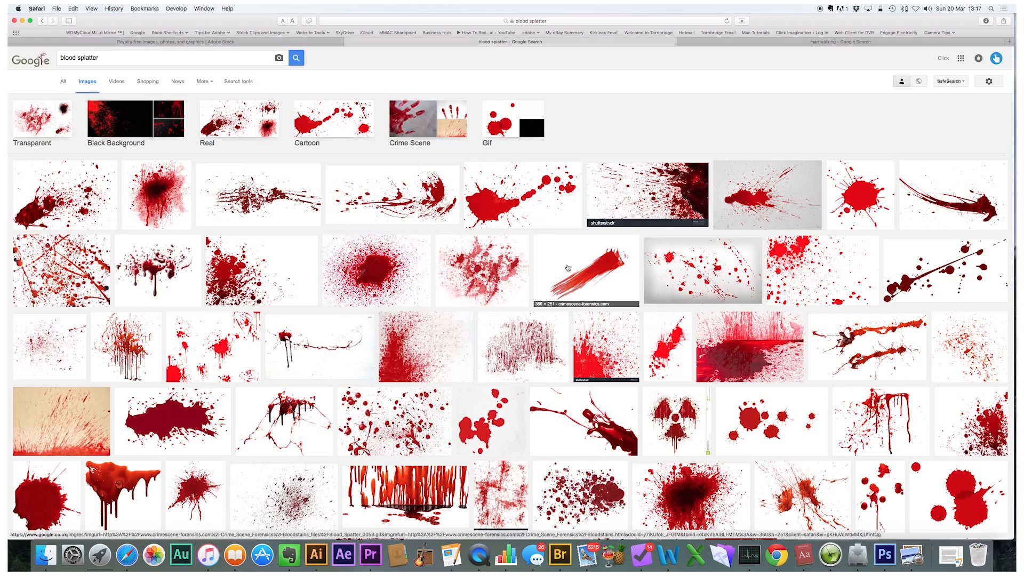
pyautogui.scroll(-2, 568, 268)
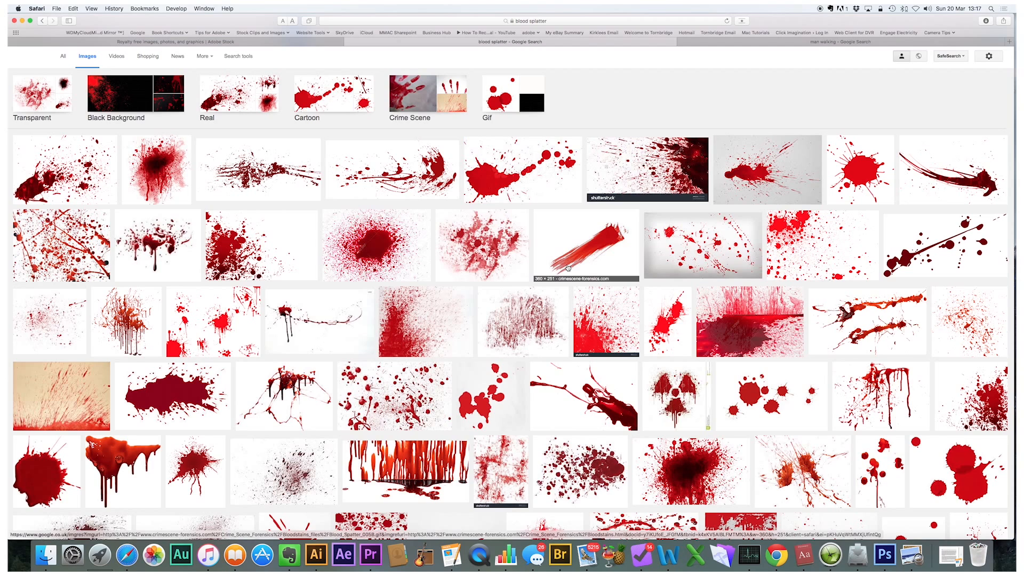
pyautogui.scroll(-8, 567, 267)
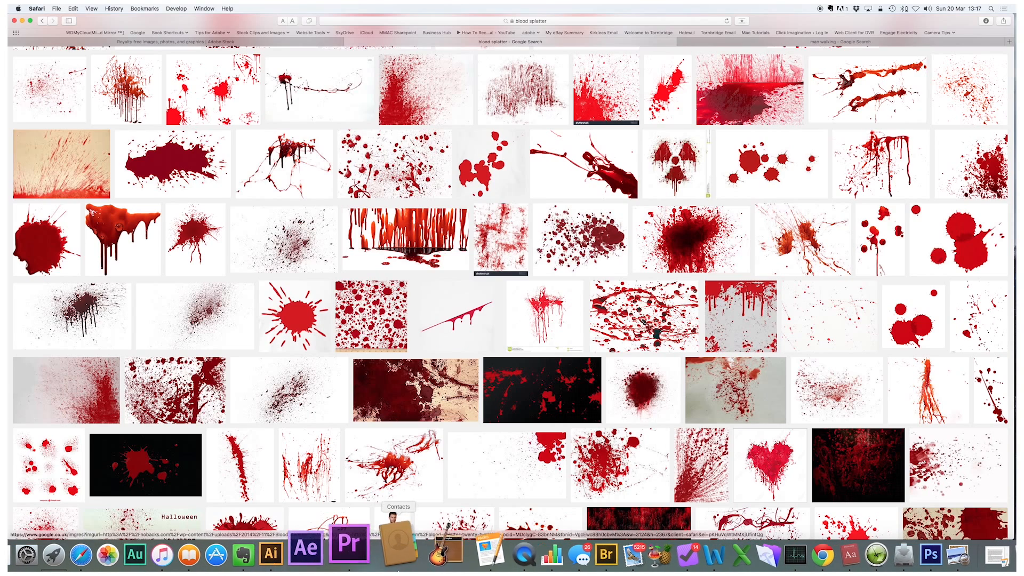
# Switch to Illustrator, check the size options of the cover's artboard, and return to the layer list
pyautogui.click(322, 551)
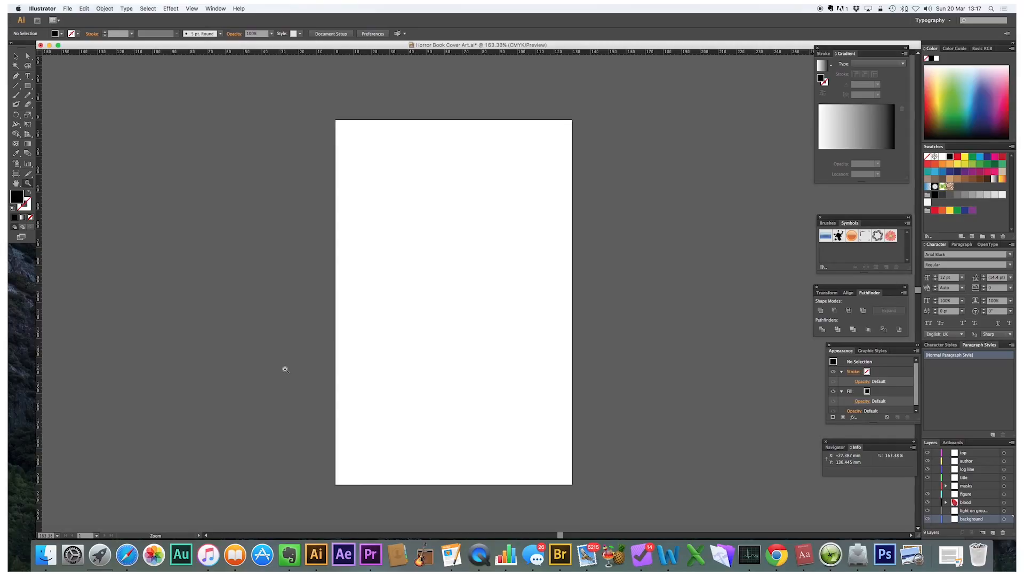
pyautogui.click(952, 443)
pyautogui.click(1003, 452)
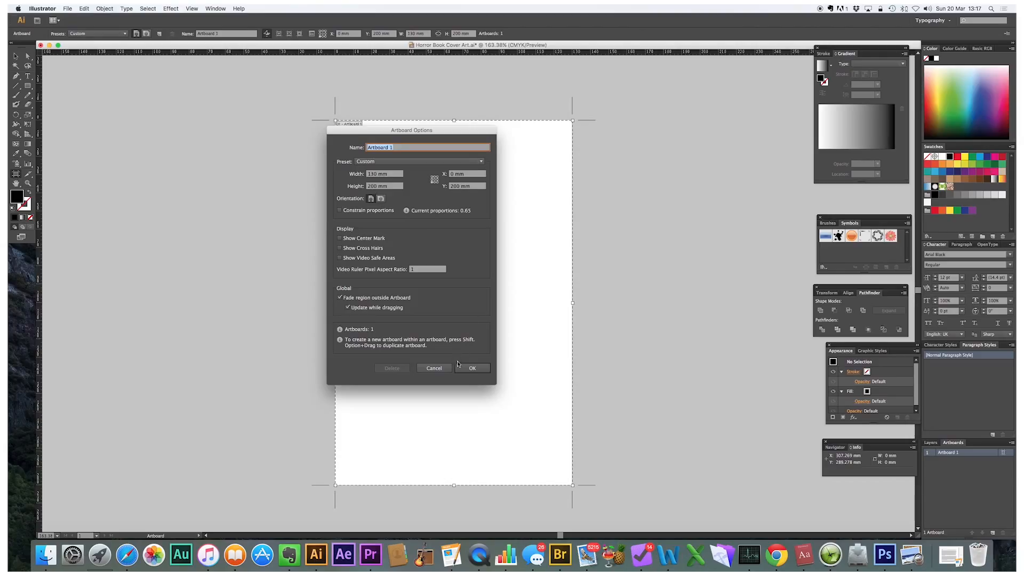
pyautogui.click(439, 370)
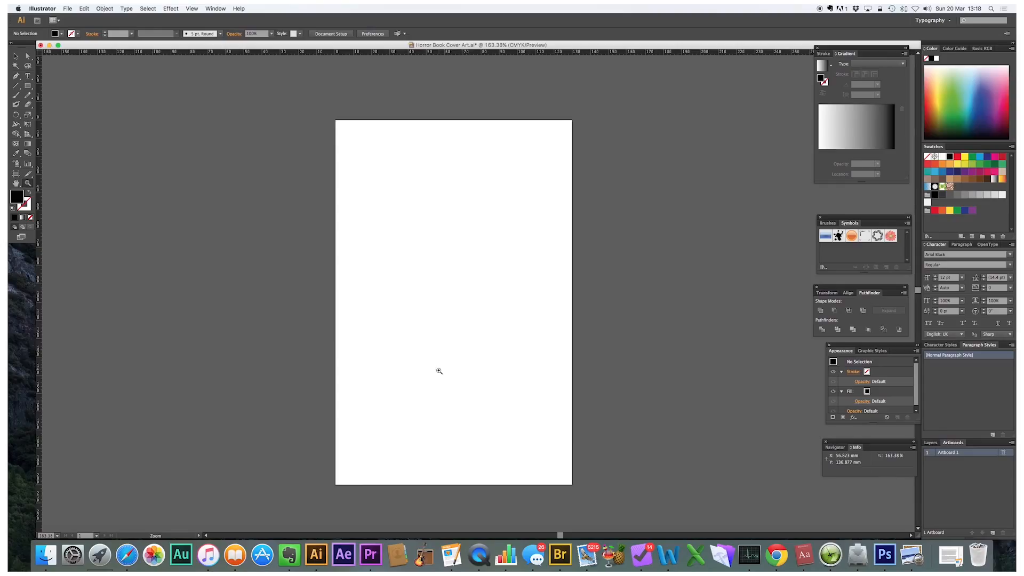
pyautogui.click(931, 443)
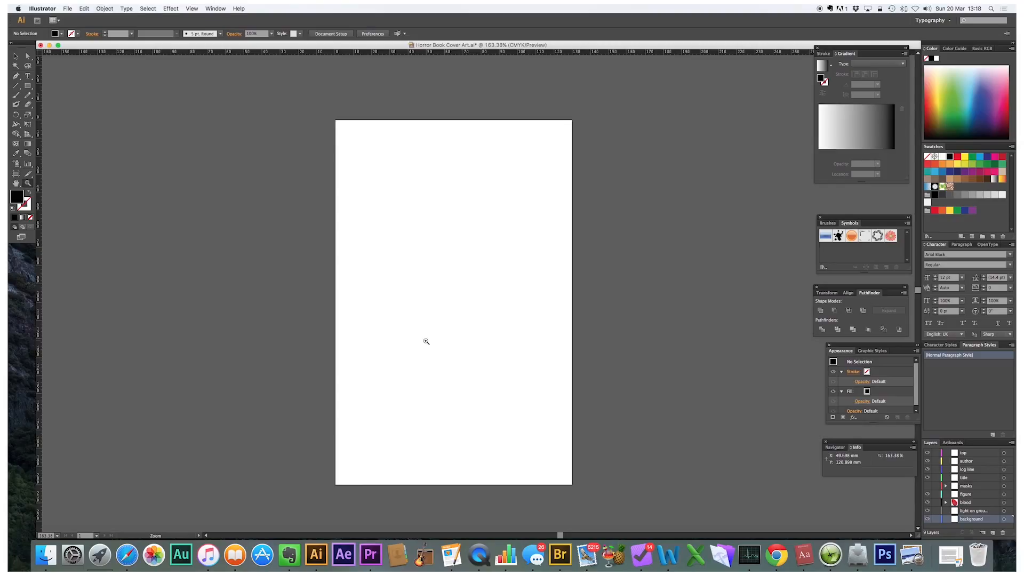
# Place ManWalkingUpstairs.png from The Foggy Image folder in Finder into the Illustrator document, beside the artboard on its left
pyautogui.click(16, 57)
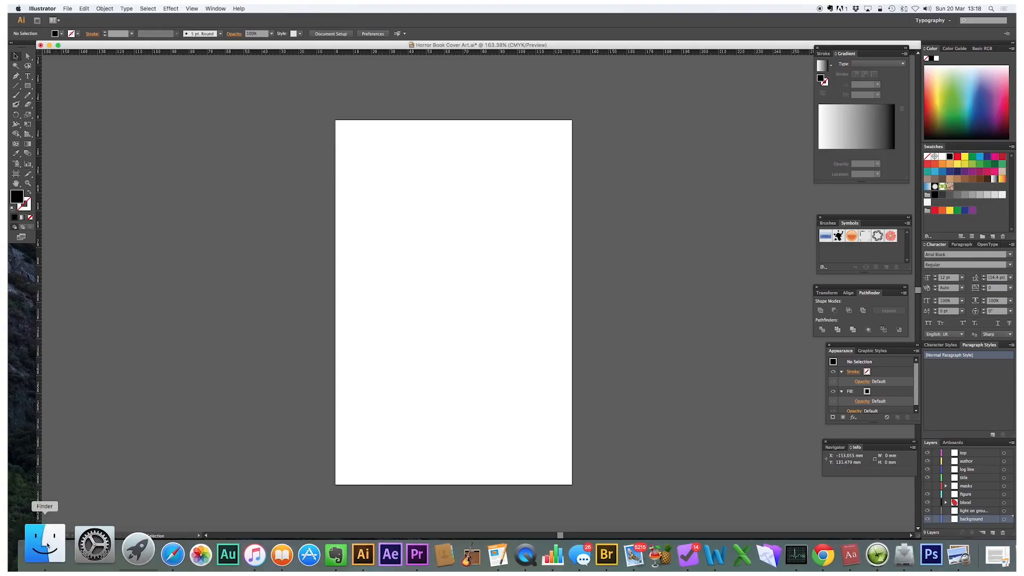
pyautogui.click(46, 555)
pyautogui.hscroll(-5, 630, 280)
pyautogui.hscroll(5, 630, 280)
pyautogui.hscroll(-1, 631, 280)
pyautogui.click(193, 238)
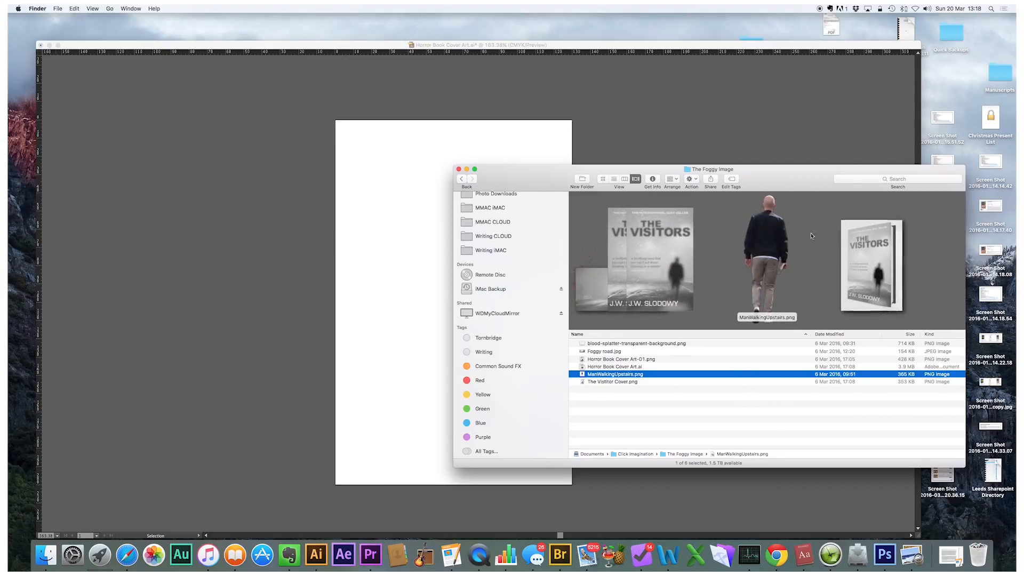
pyautogui.moveTo(768, 230); pyautogui.dragTo(223, 169)
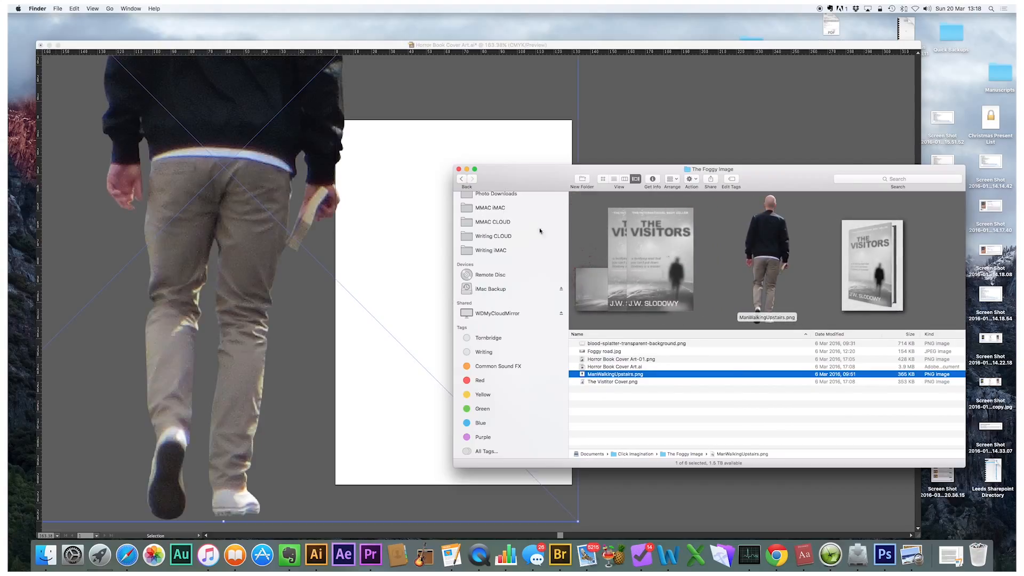
# Place blood-splatter-transparent-background.png beyond the artboard's upper right and Foggy road.jpg over its lower left part, both from the Finder folder
pyautogui.hscroll(-4, 778, 273)
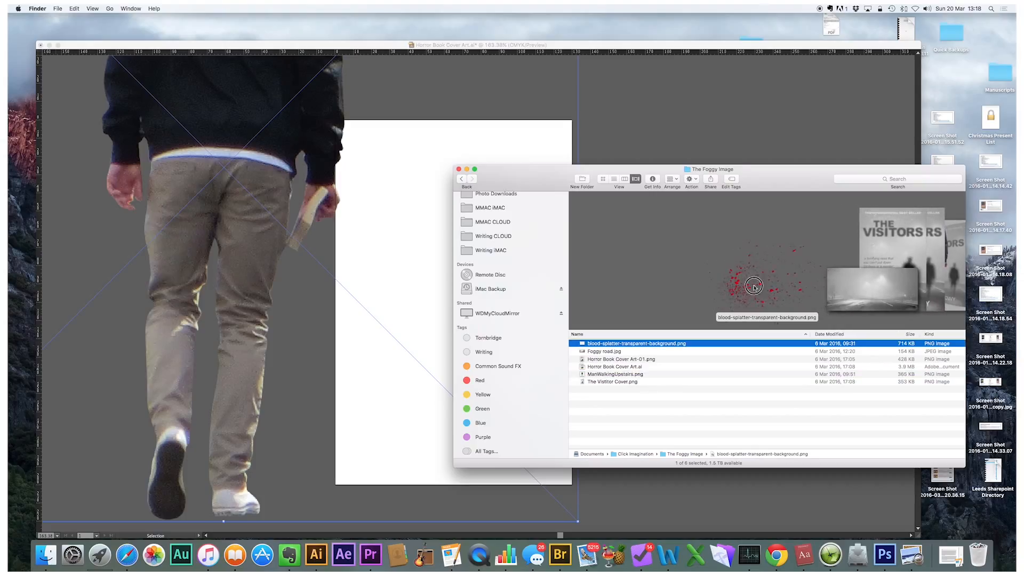
pyautogui.moveTo(732, 295); pyautogui.dragTo(709, 109)
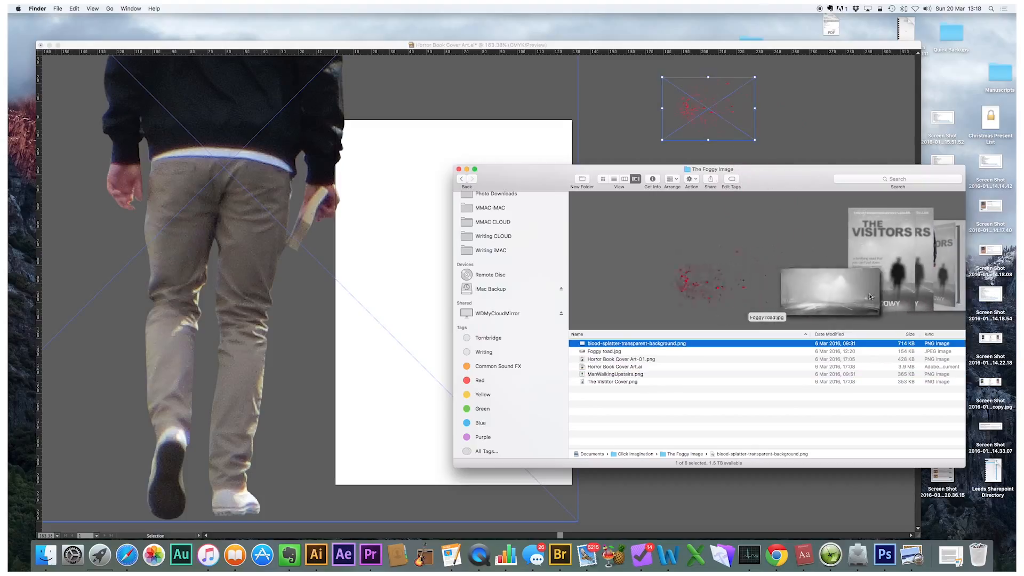
pyautogui.click(593, 352)
pyautogui.moveTo(593, 356); pyautogui.dragTo(310, 443)
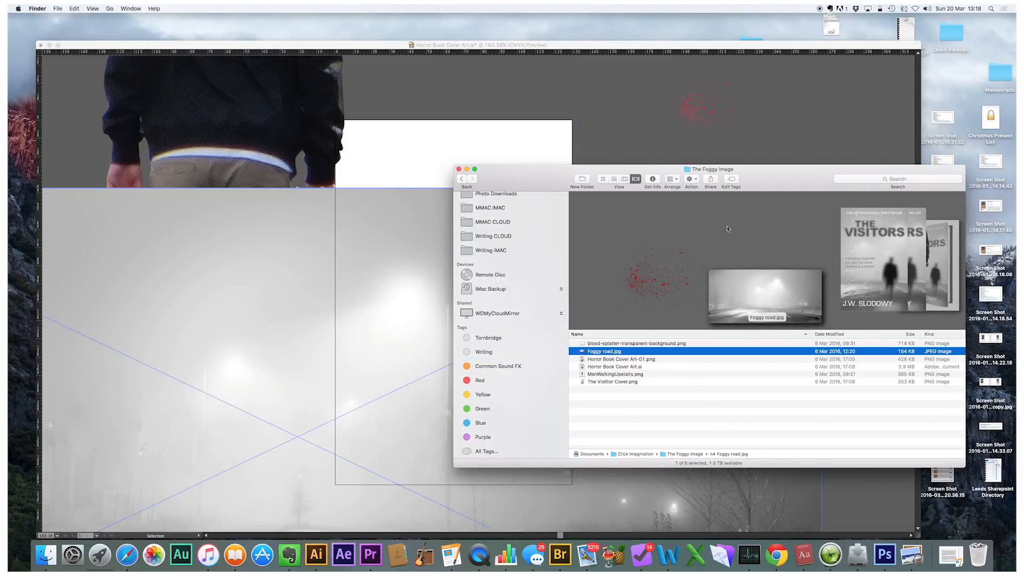
# Switch back to Illustrator and scale the foggy road image down proportionally to about 415 × 197 mm
pyautogui.press('super+Tab')
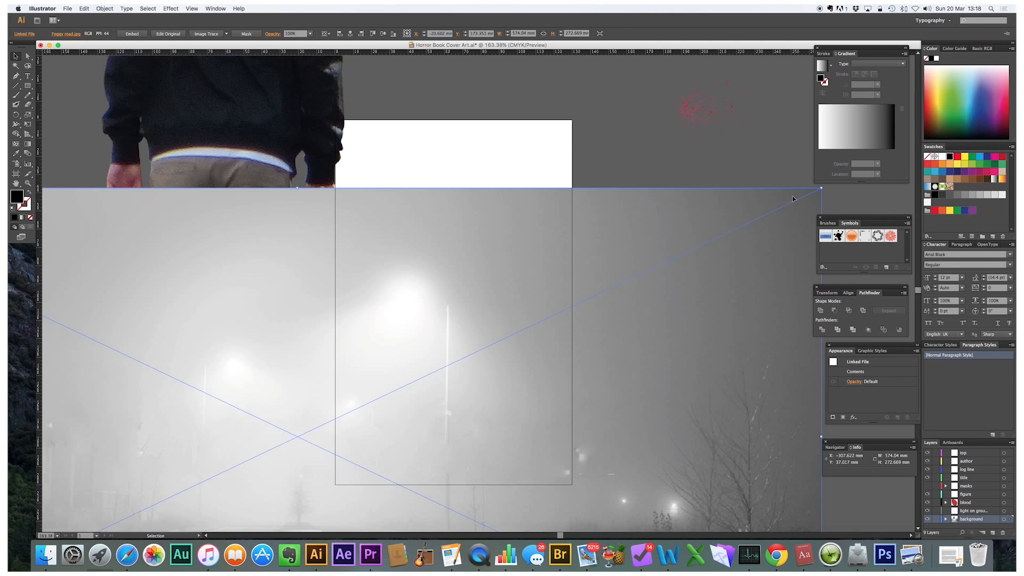
pyautogui.moveTo(821, 189); pyautogui.dragTo(555, 325)
pyautogui.scroll(-8, 626, 303)
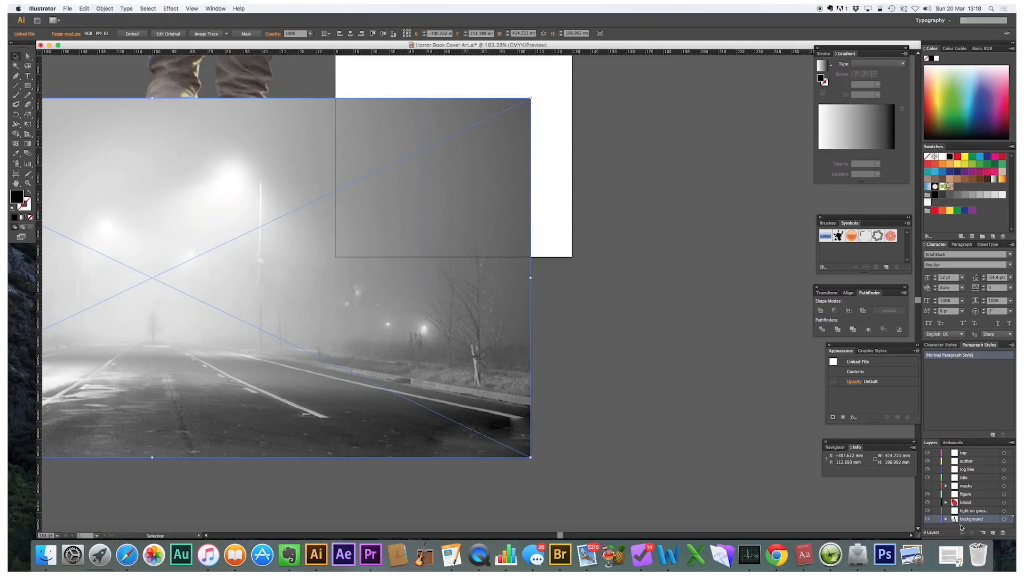
# Move the foggy road image down off the walking man and transfer the man image from the background layer to the figure layer
pyautogui.click(436, 186)
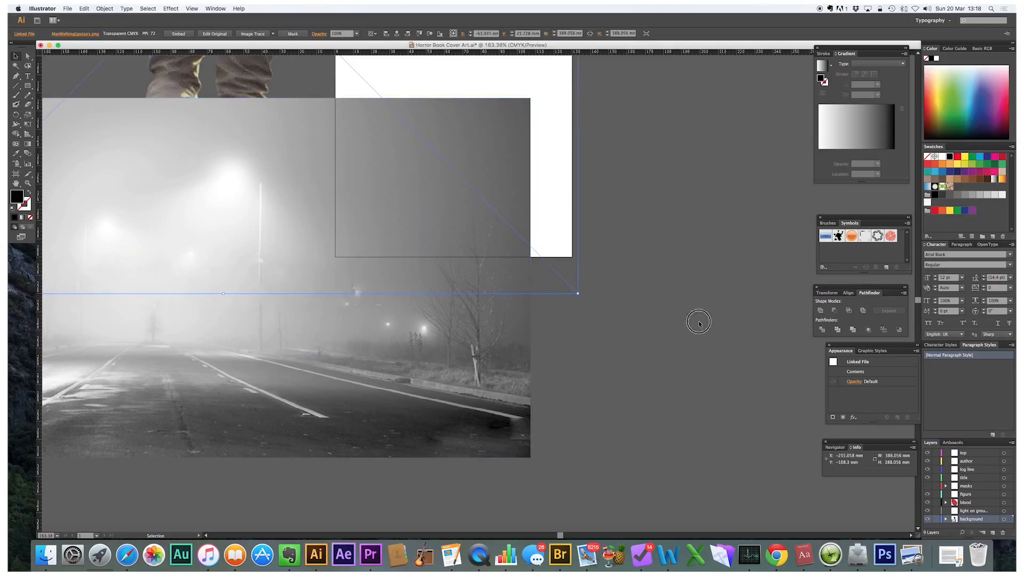
pyautogui.moveTo(464, 327); pyautogui.dragTo(583, 474)
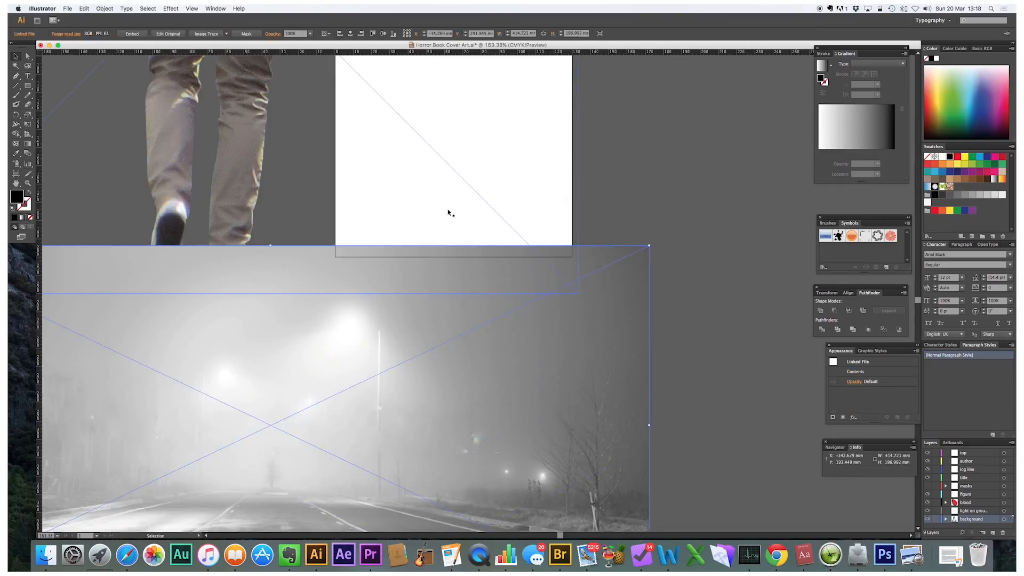
pyautogui.click(235, 108)
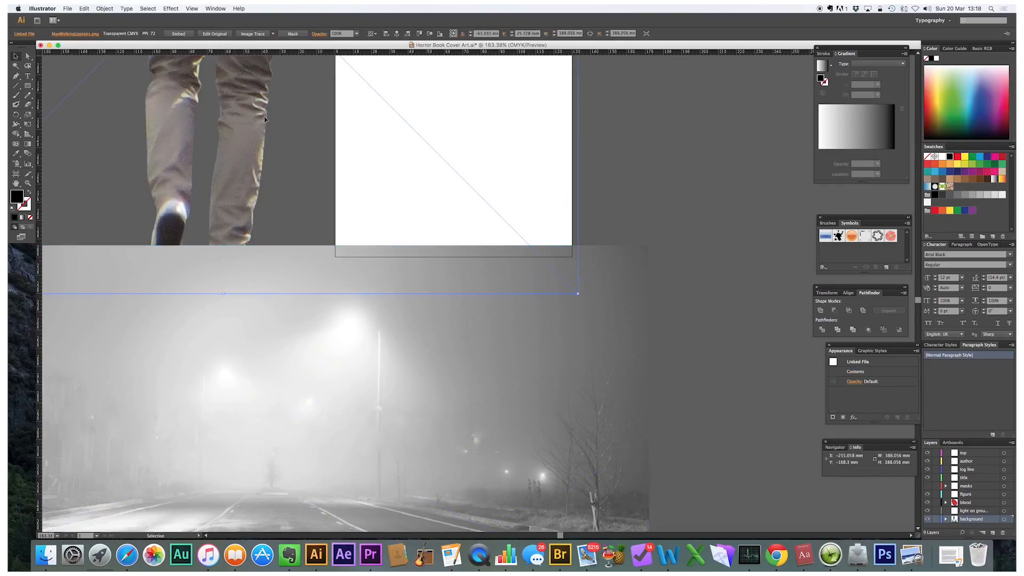
pyautogui.click(1009, 520)
pyautogui.moveTo(1009, 520); pyautogui.dragTo(1010, 495)
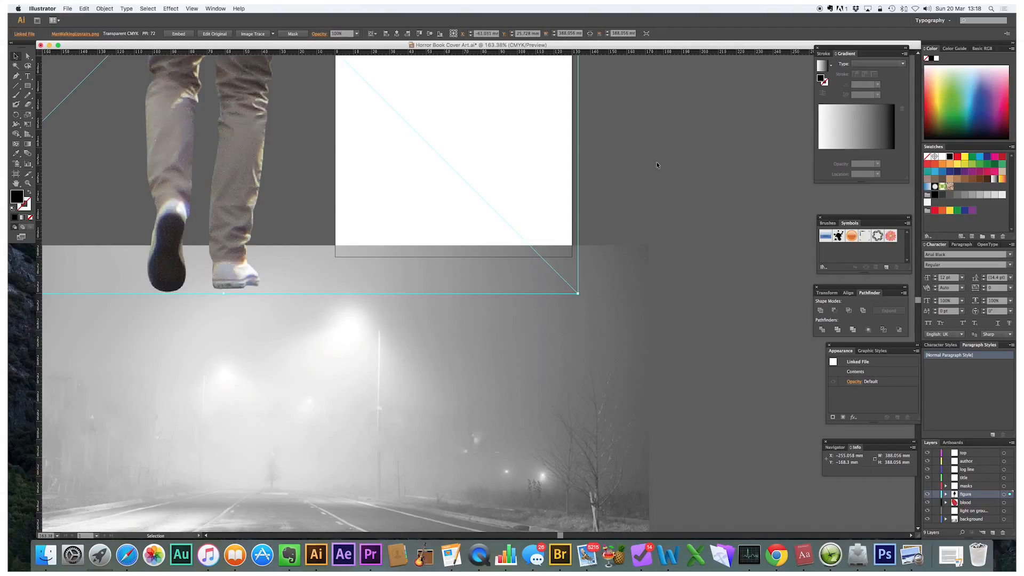
# Transfer the blood splatter image to the blood layer and move the walking man image well away from the artboard on its left
pyautogui.scroll(-4, 657, 165)
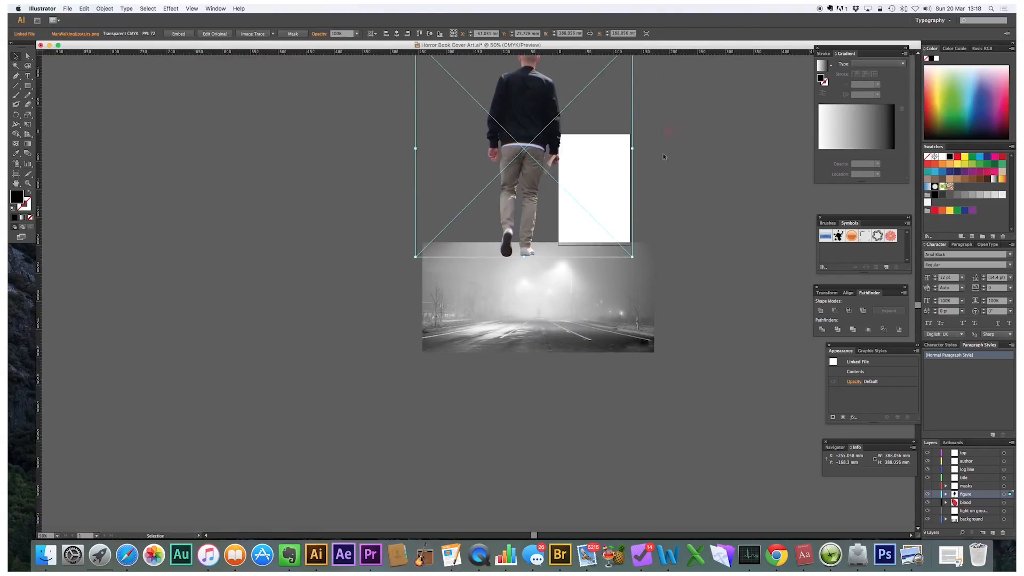
pyautogui.click(670, 131)
pyautogui.moveTo(1009, 522); pyautogui.dragTo(1009, 502)
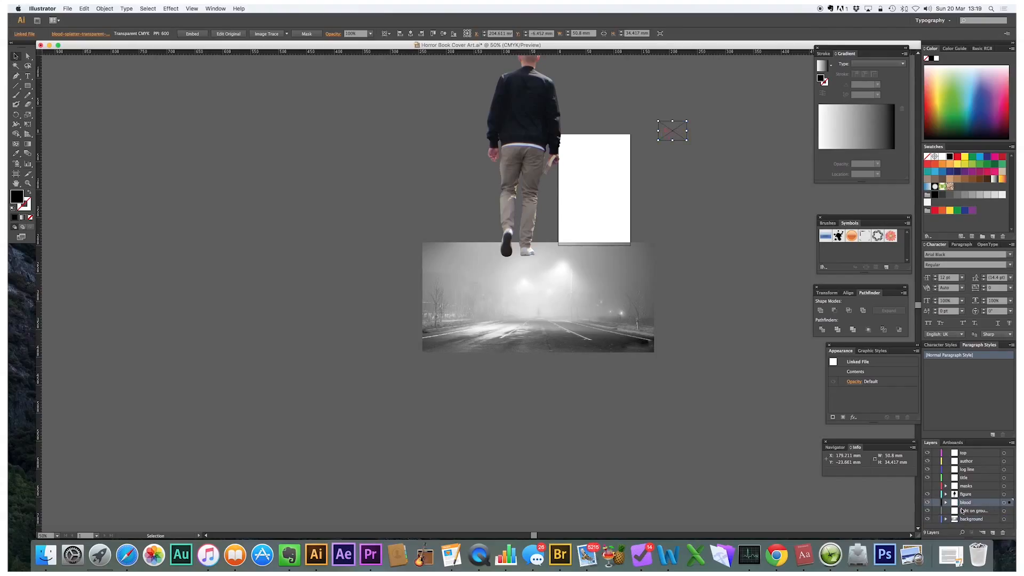
pyautogui.moveTo(592, 233); pyautogui.dragTo(279, 346)
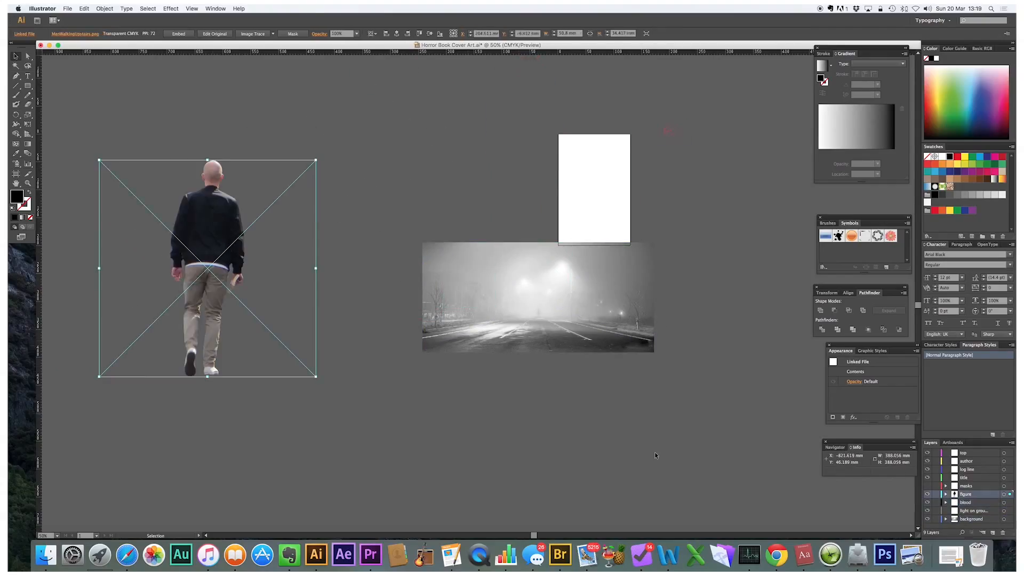
# Move the foggy road image over the artboard and scale it proportionally to about 421 × 200 mm so it covers the artboard's full height
pyautogui.moveTo(574, 329); pyautogui.dragTo(623, 220)
pyautogui.moveTo(705, 245); pyautogui.dragTo(711, 248)
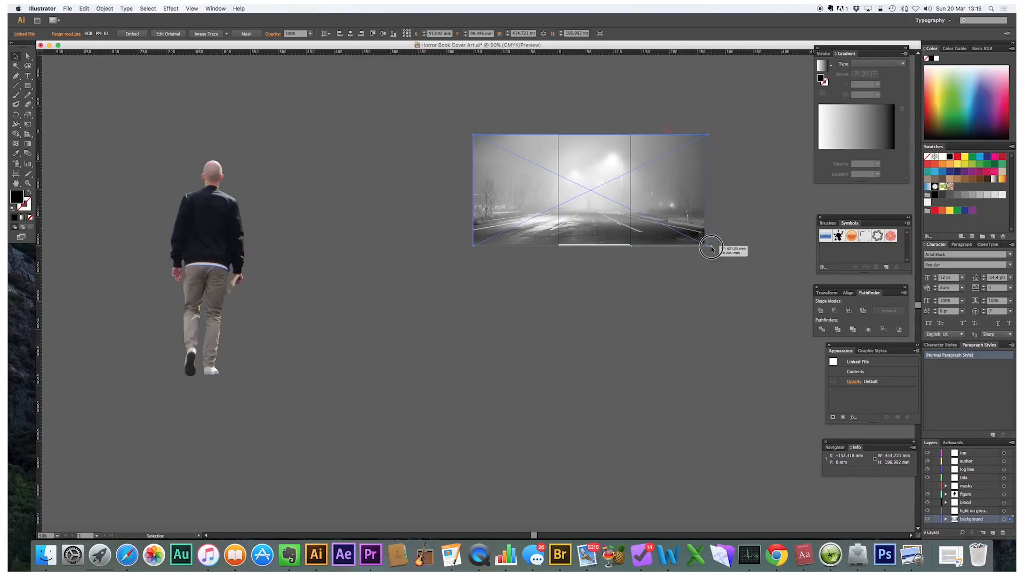
pyautogui.moveTo(711, 248); pyautogui.dragTo(712, 248)
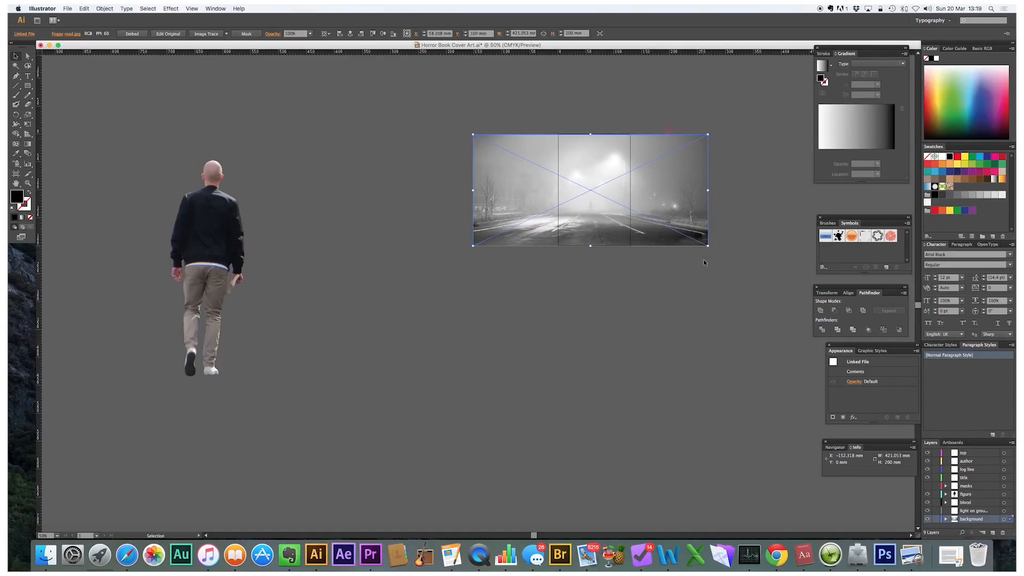
# Move the blood splatter below the artboard and shift the foggy road image horizontally about 17 mm to the right
pyautogui.moveTo(677, 132); pyautogui.dragTo(578, 288)
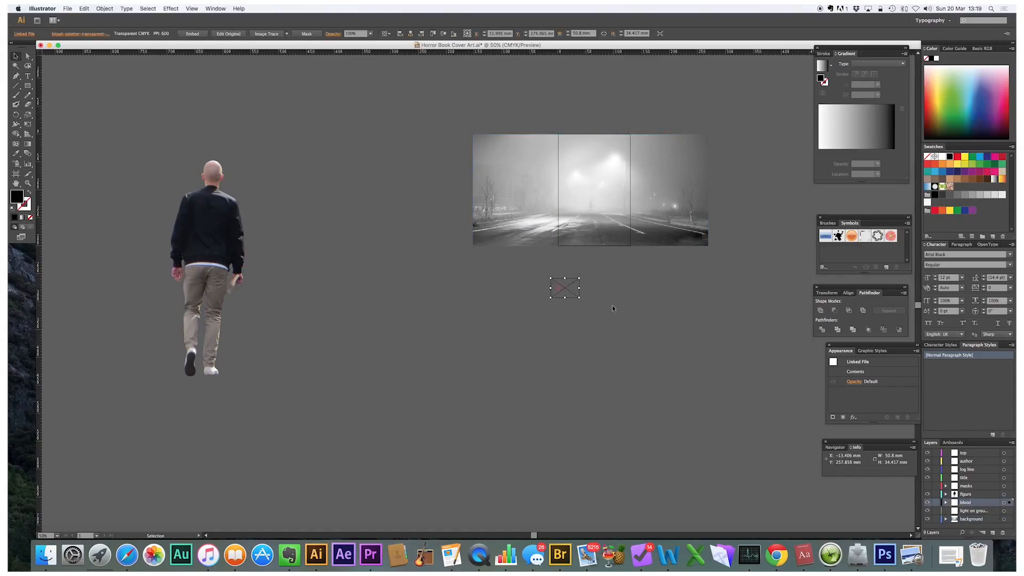
pyautogui.moveTo(607, 201); pyautogui.dragTo(618, 204)
pyautogui.keyDown('shift'); pyautogui.click(620, 200); pyautogui.keyUp('shift')
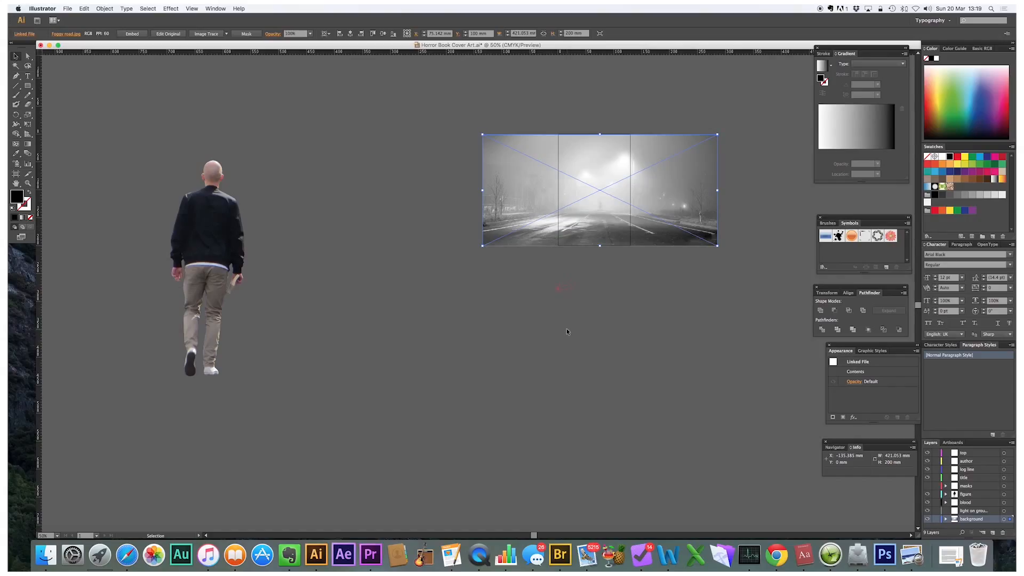
# Move the walking man image closer to the artboard's left side and lock the background layer
pyautogui.click(151, 243)
pyautogui.moveTo(209, 227); pyautogui.dragTo(303, 167)
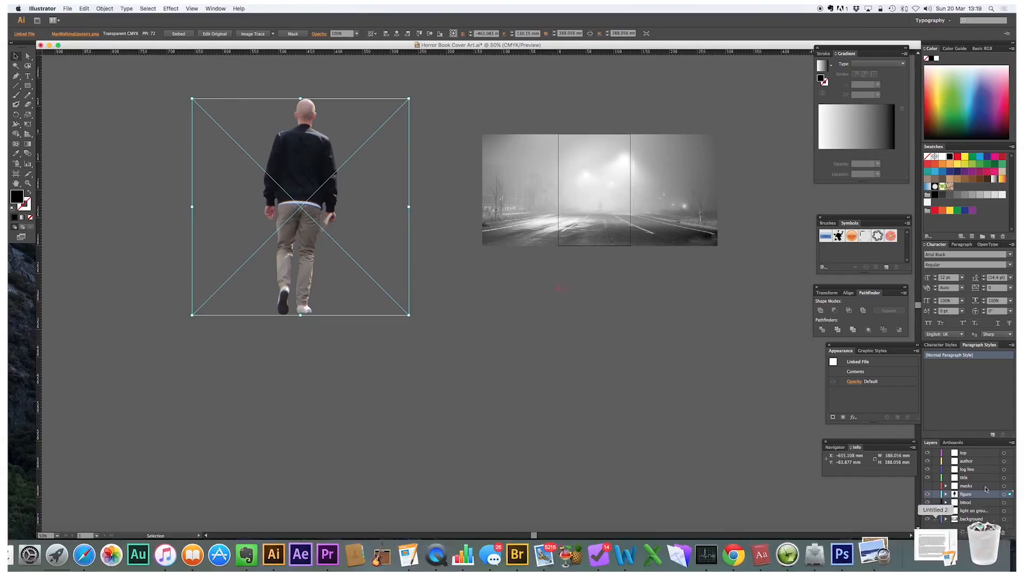
pyautogui.click(936, 519)
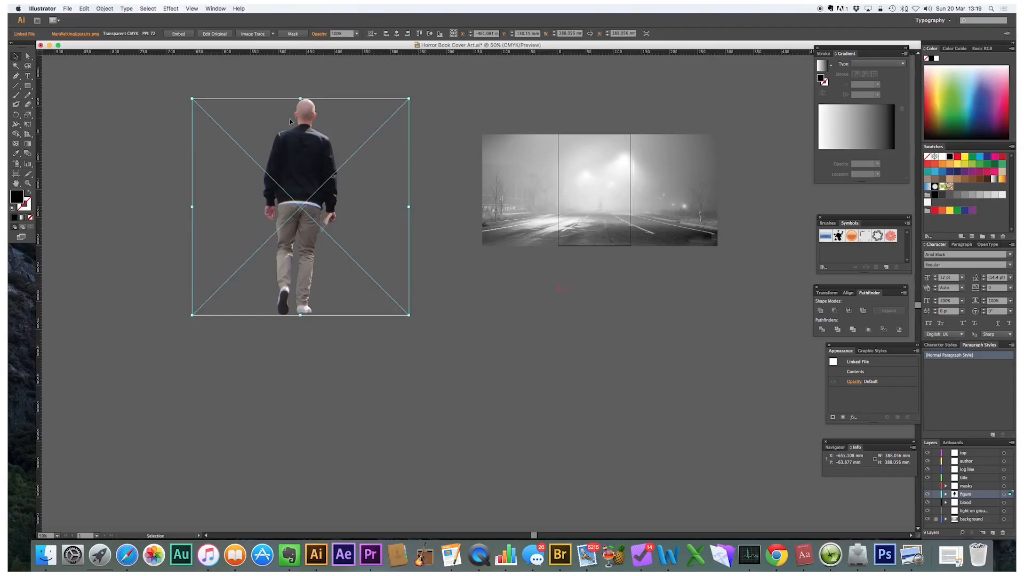
# Image-trace the walking man with the Low Fidelity Photo preset and expand the tracing into editable paths
pyautogui.click(273, 34)
pyautogui.click(290, 70)
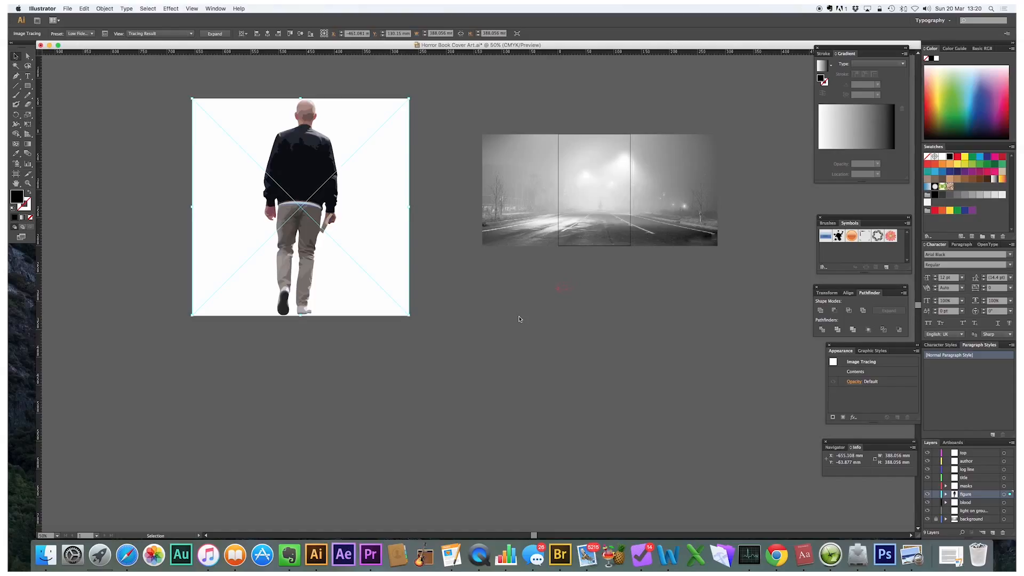
pyautogui.click(221, 34)
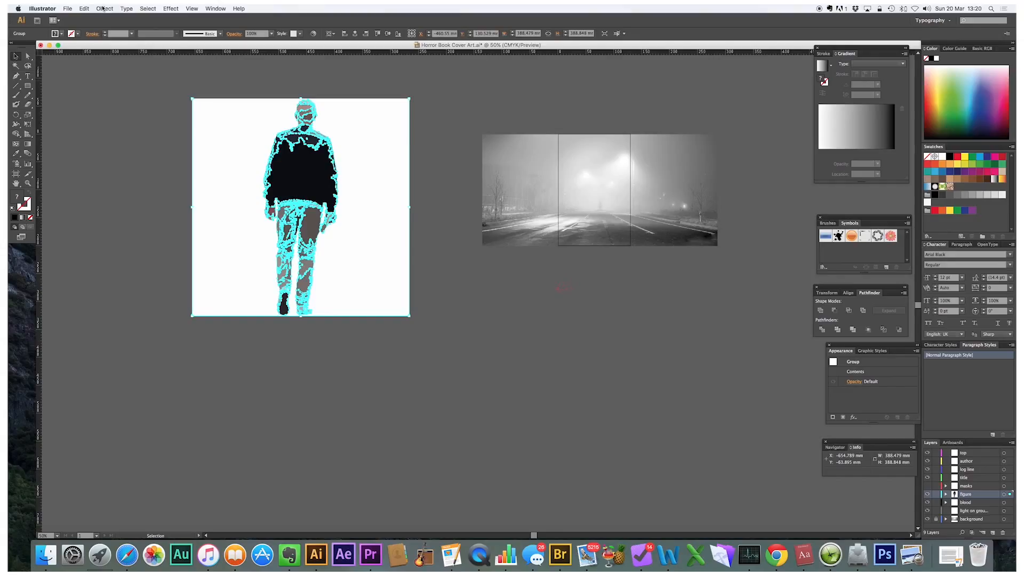
# Ungroup the traced man and delete the white background shape and the white patch beside his right hand
pyautogui.click(104, 8)
pyautogui.click(113, 45)
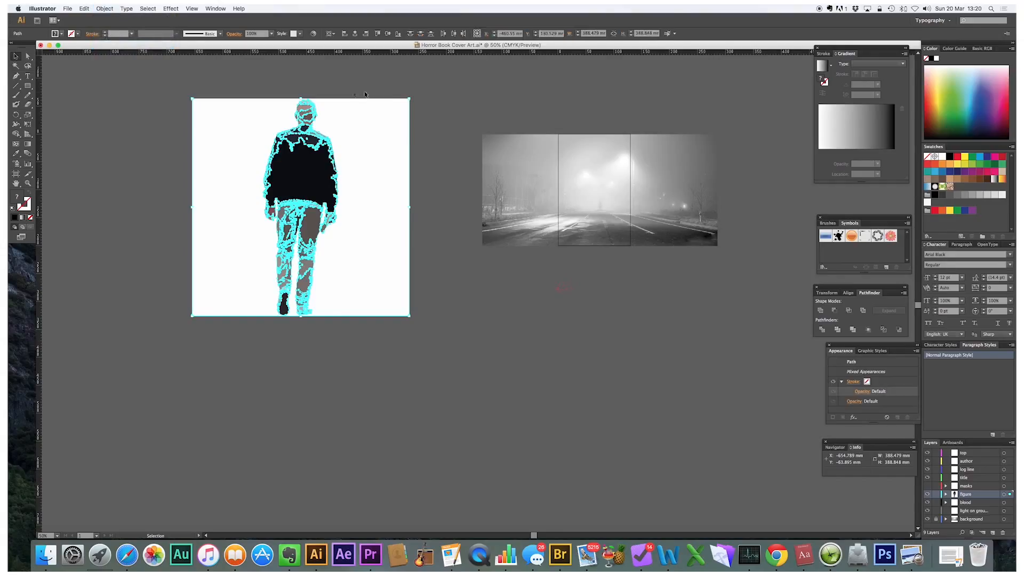
pyautogui.click(453, 113)
pyautogui.click(393, 114)
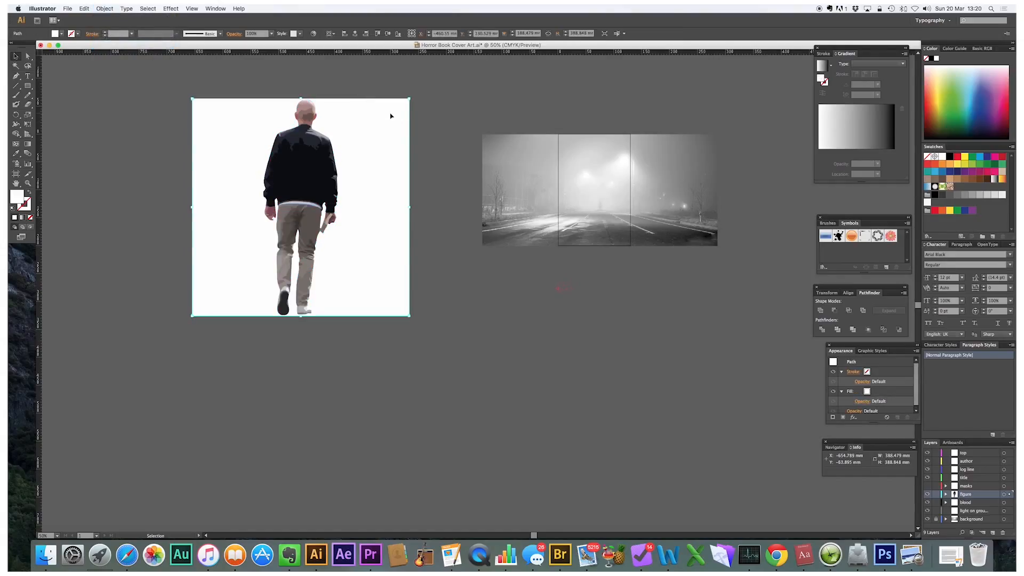
pyautogui.press('Delete')
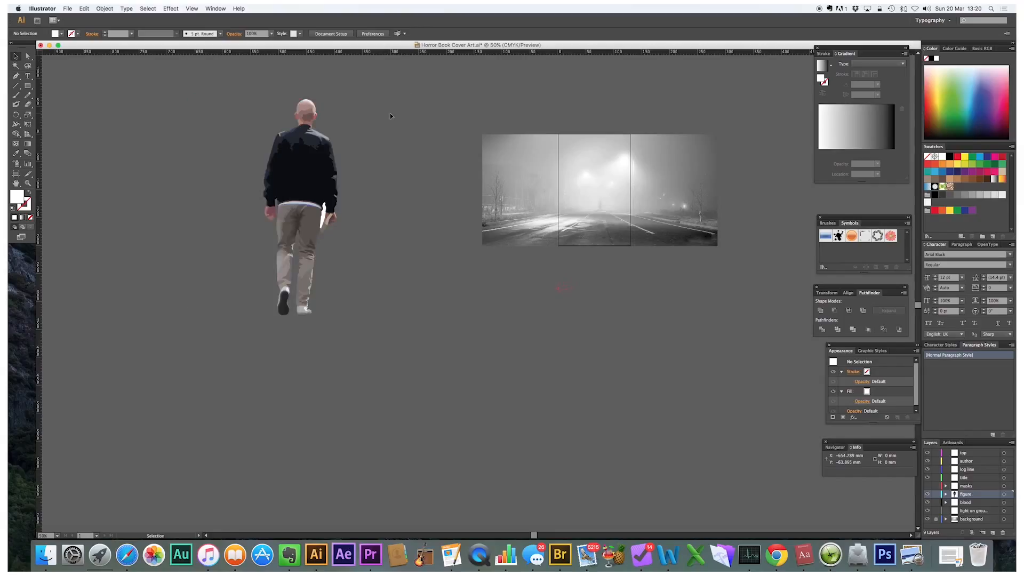
pyautogui.click(323, 212)
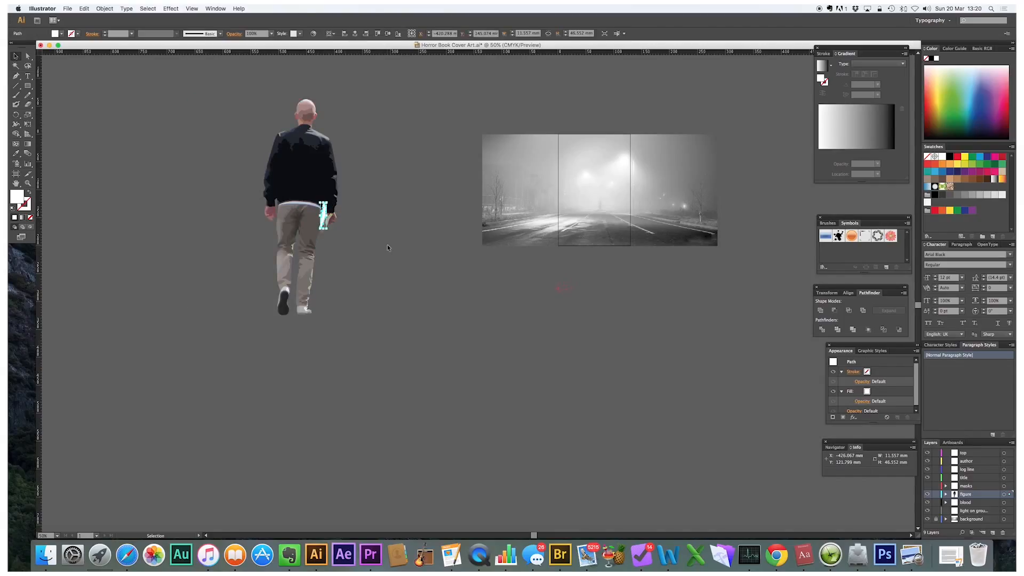
pyautogui.press('Delete')
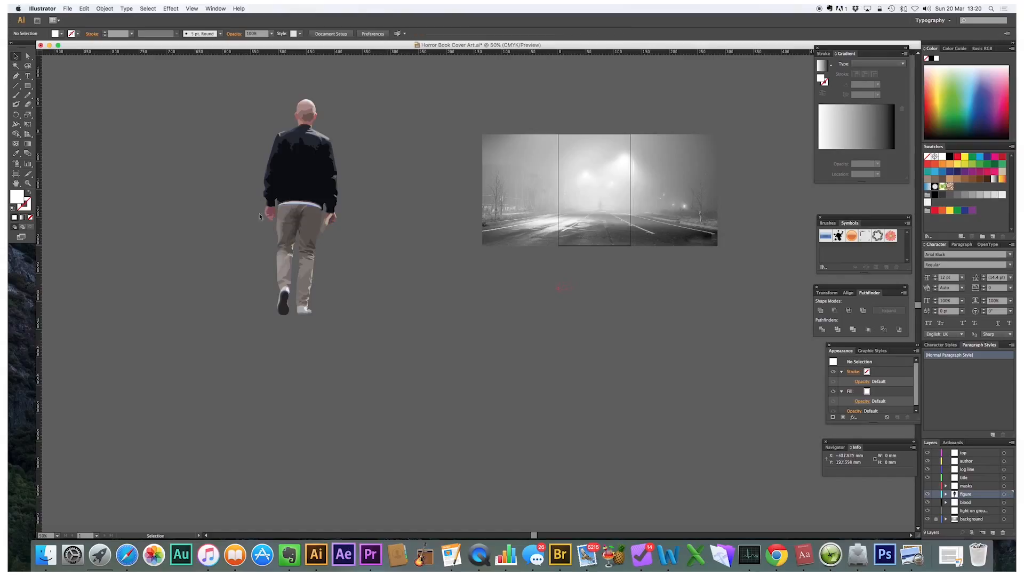
# Merge all the traced paths of the man into one silhouette with the Pathfinder's Unite mode
pyautogui.moveTo(245, 86); pyautogui.dragTo(406, 343)
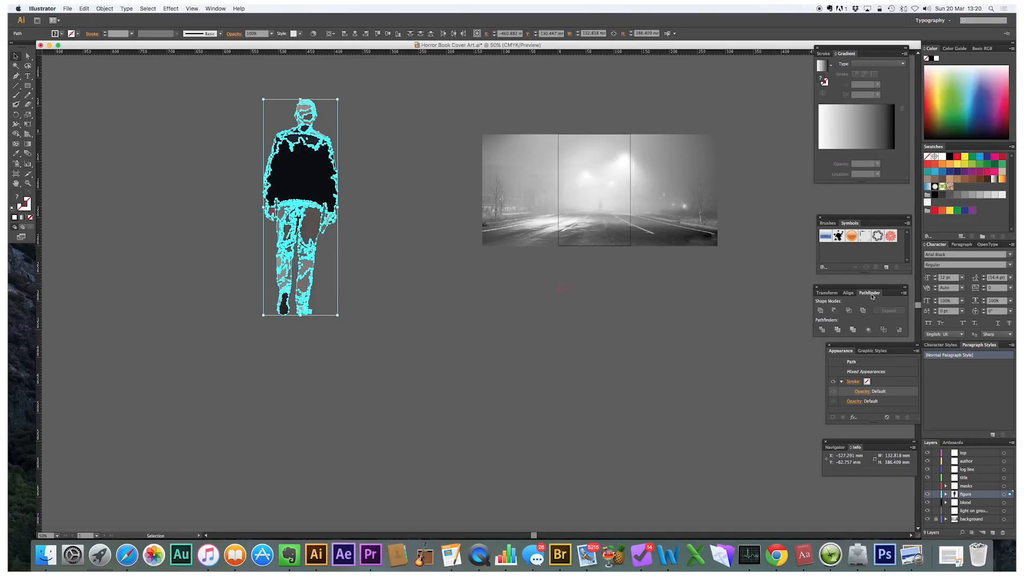
pyautogui.click(821, 310)
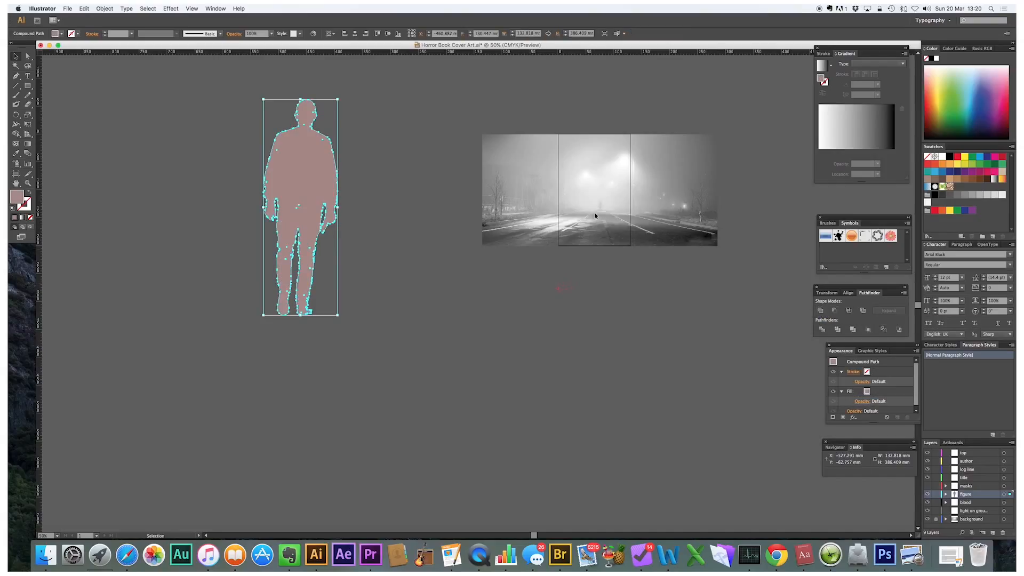
pyautogui.click(383, 176)
# Scale the man's silhouette down proportionally and place it on the road inside the artboard
pyautogui.click(311, 179)
pyautogui.moveTo(338, 98); pyautogui.dragTo(294, 166)
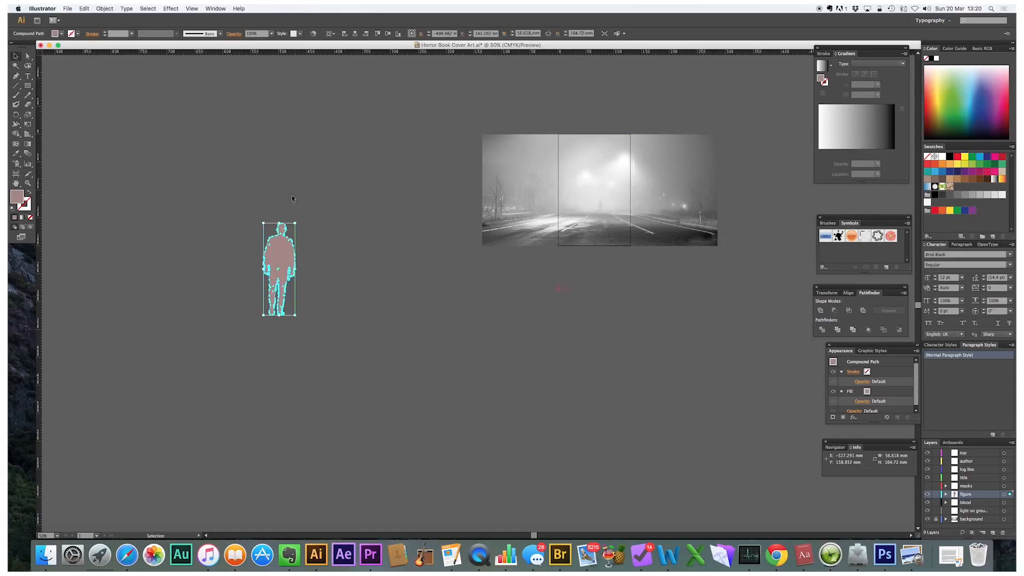
pyautogui.moveTo(289, 261); pyautogui.dragTo(616, 185)
pyautogui.moveTo(624, 149); pyautogui.dragTo(613, 163)
pyautogui.click(646, 291)
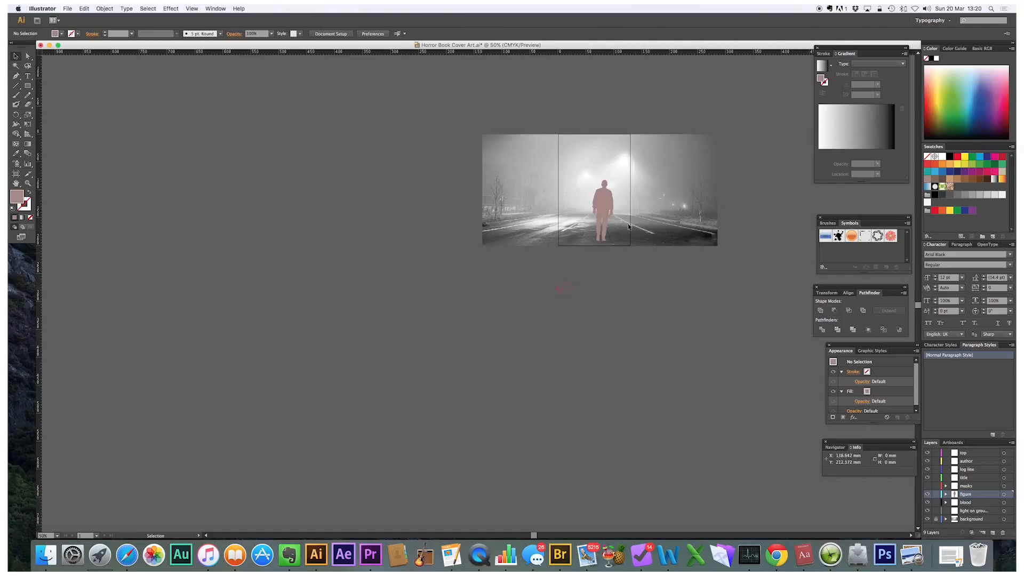
# Reduce the silhouette further to about 29 × 83 mm and position it on the road slightly right of the artboard's centre
pyautogui.click(608, 205)
pyautogui.moveTo(613, 180); pyautogui.dragTo(615, 209)
pyautogui.click(641, 265)
pyautogui.click(610, 205)
pyautogui.moveTo(618, 190); pyautogui.dragTo(617, 191)
pyautogui.click(659, 300)
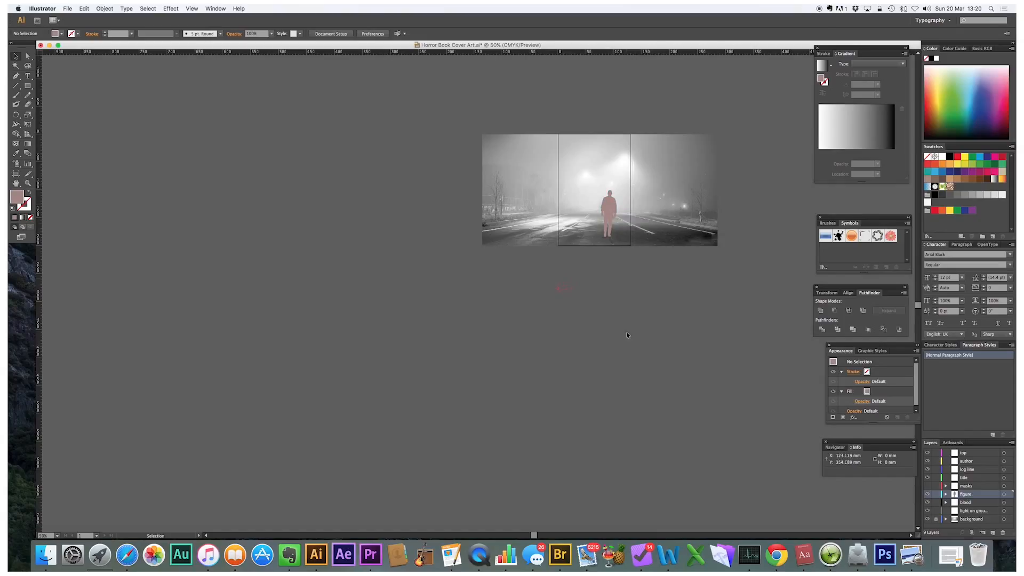
# Fill the man's silhouette with black and deselect it
pyautogui.click(610, 202)
pyautogui.click(930, 60)
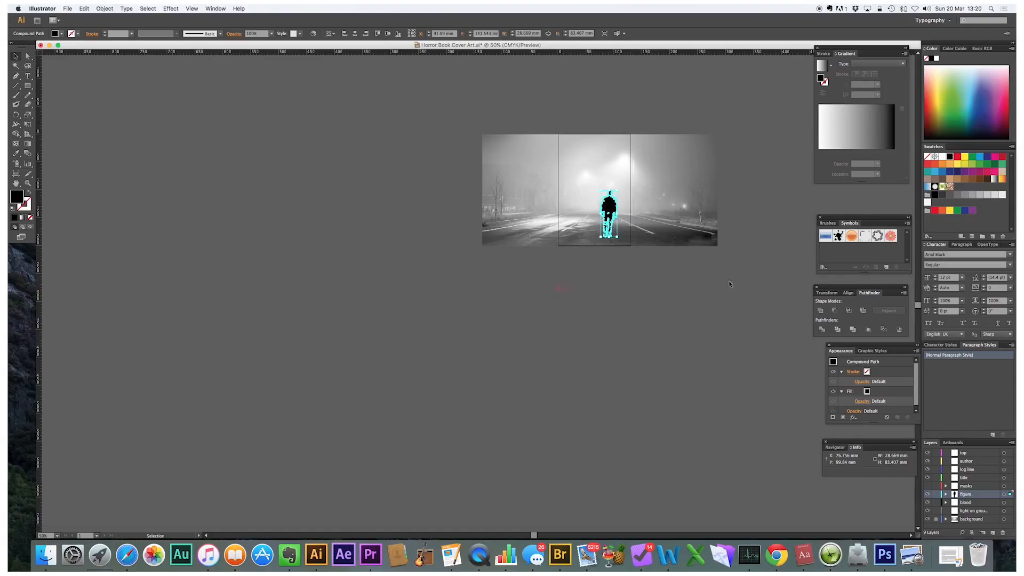
pyautogui.click(742, 352)
# Try a Gaussian Blur with a radius of 10.9 pixels on the black silhouette, and undo it
pyautogui.press('z')
pyautogui.moveTo(553, 176); pyautogui.dragTo(690, 263)
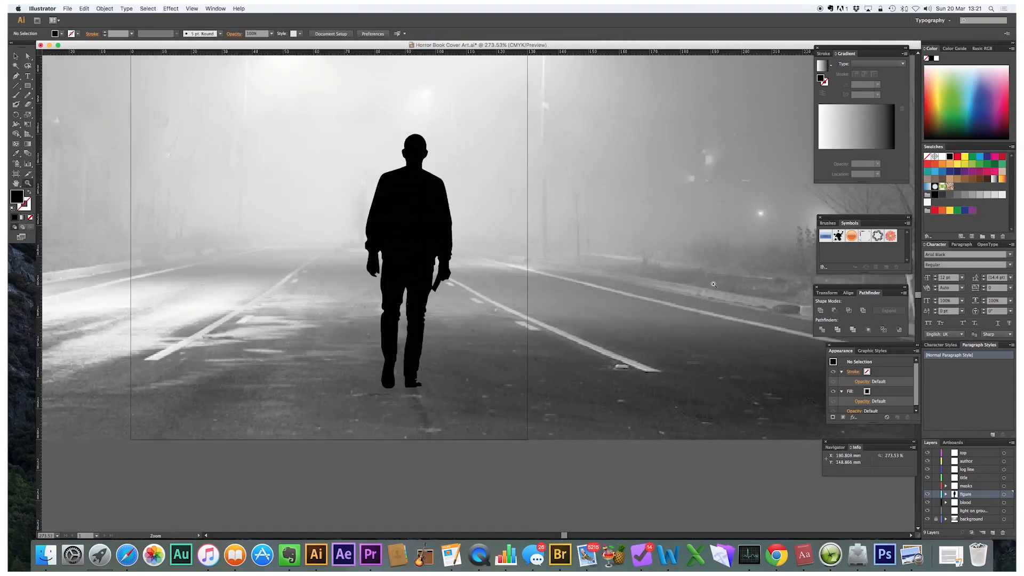
pyautogui.click(17, 56)
pyautogui.click(405, 217)
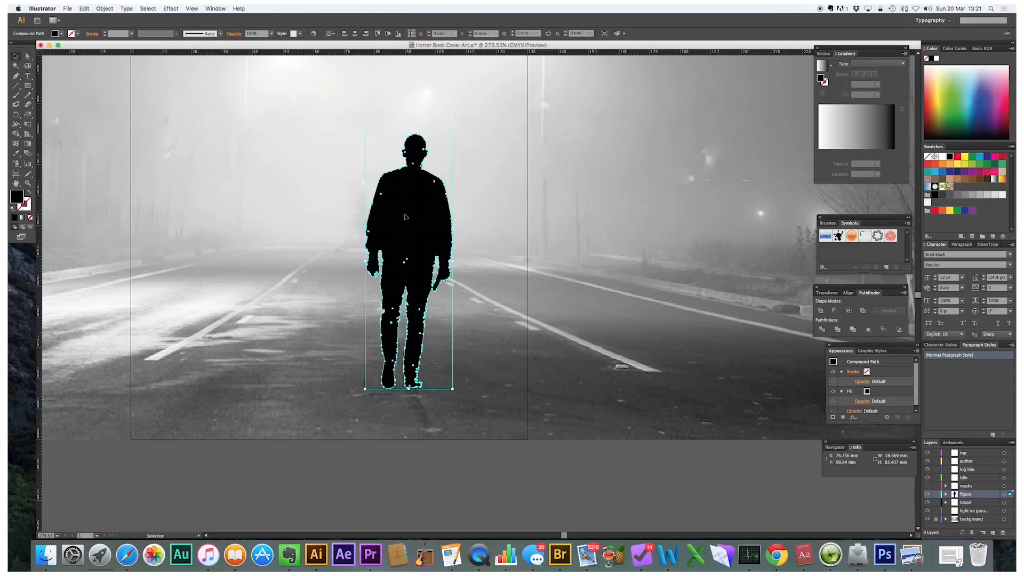
pyautogui.click(171, 9)
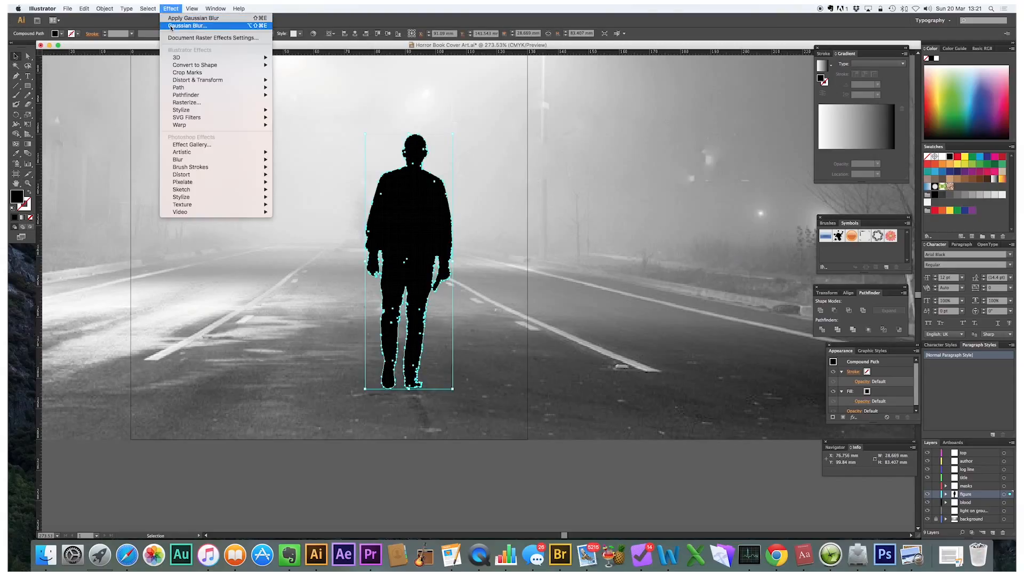
pyautogui.click(171, 26)
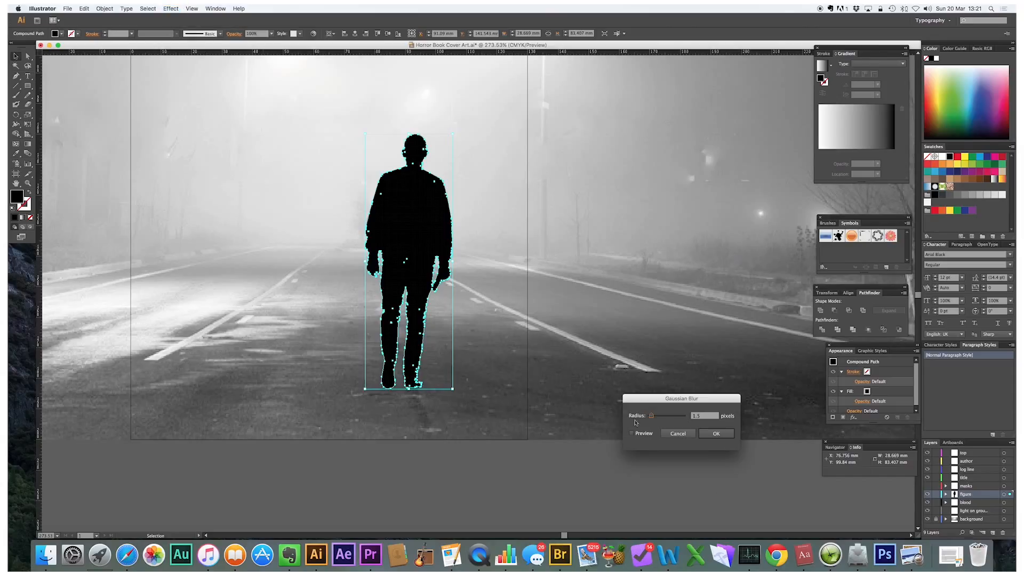
pyautogui.moveTo(651, 416); pyautogui.dragTo(667, 418)
pyautogui.click(640, 436)
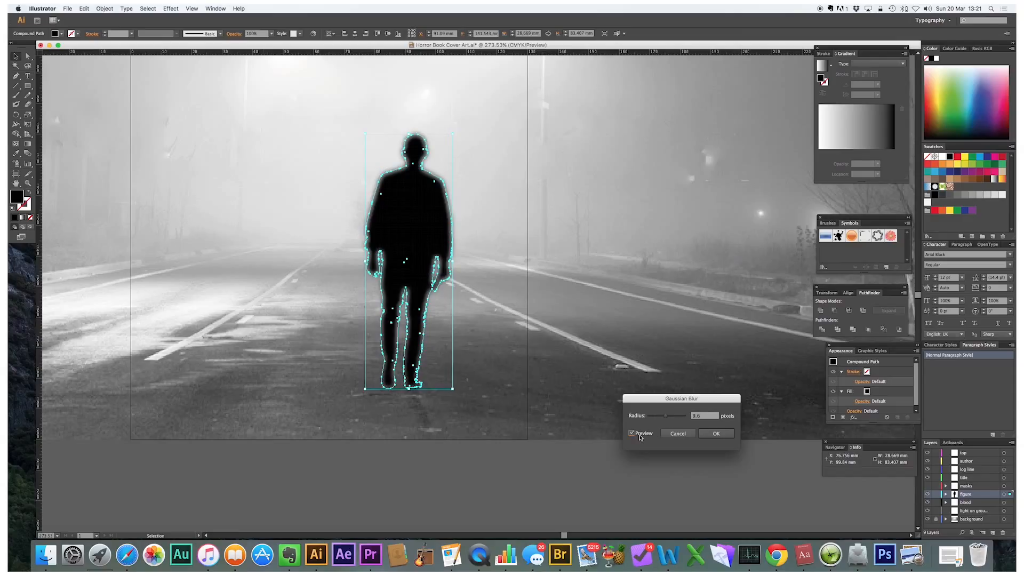
pyautogui.moveTo(665, 417); pyautogui.dragTo(668, 419)
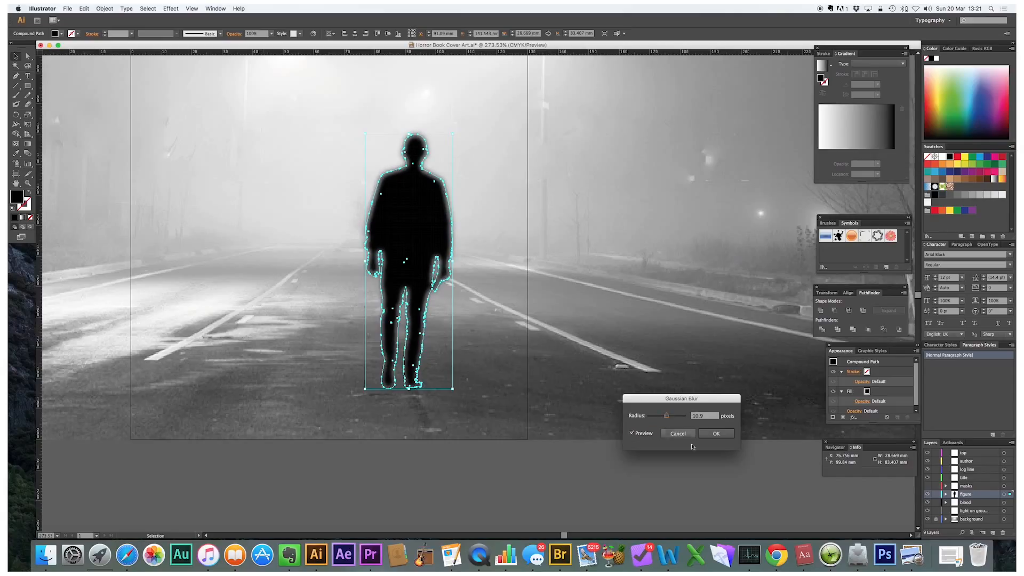
pyautogui.click(716, 433)
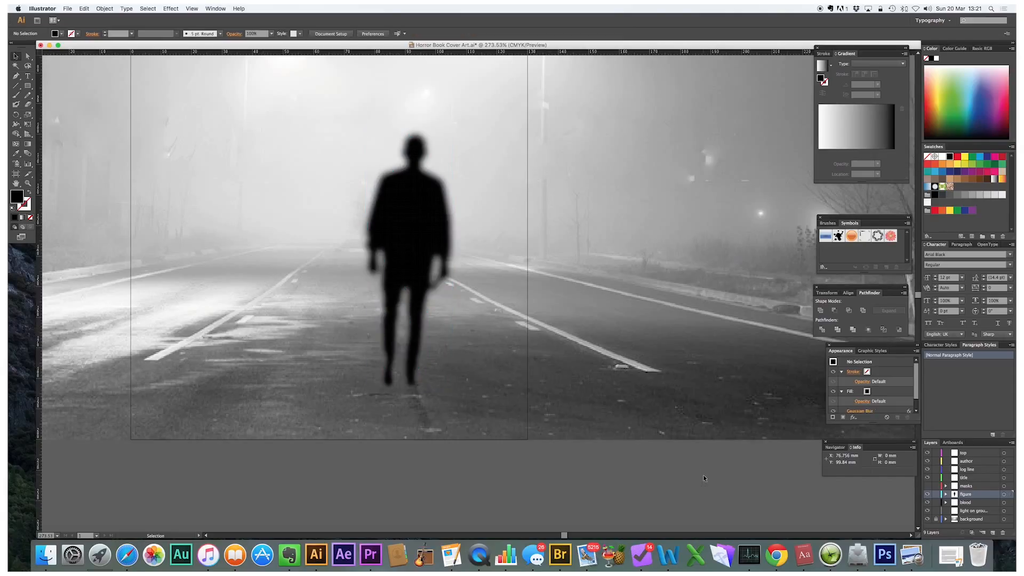
pyautogui.press('a')
pyautogui.press('super+z')
# Apply a Gaussian Blur with a radius of 24.6 pixels to the man's silhouette and deselect it
pyautogui.click(183, 9)
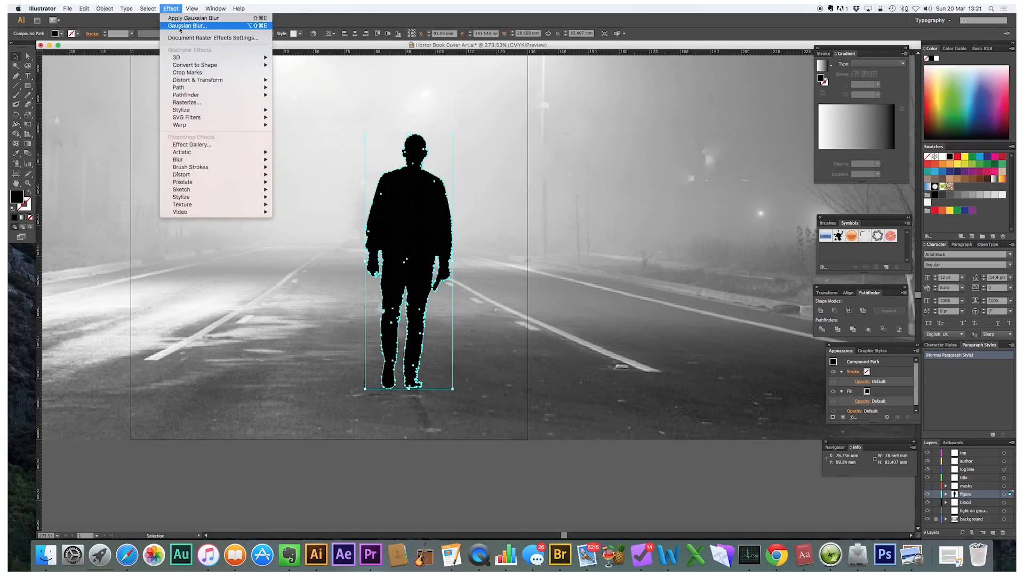
pyautogui.click(182, 25)
pyautogui.moveTo(666, 415); pyautogui.dragTo(671, 417)
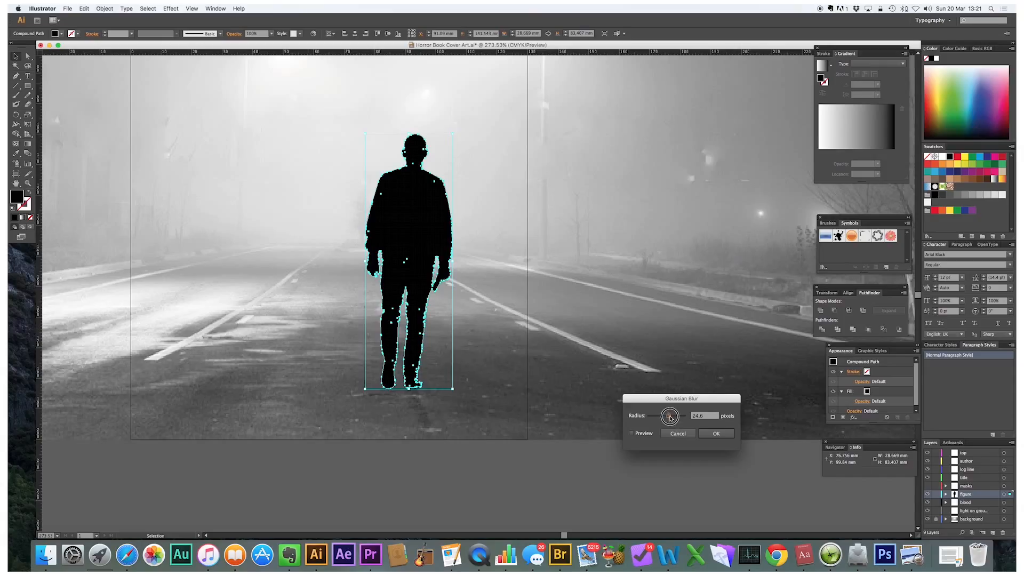
pyautogui.click(717, 432)
pyautogui.click(678, 458)
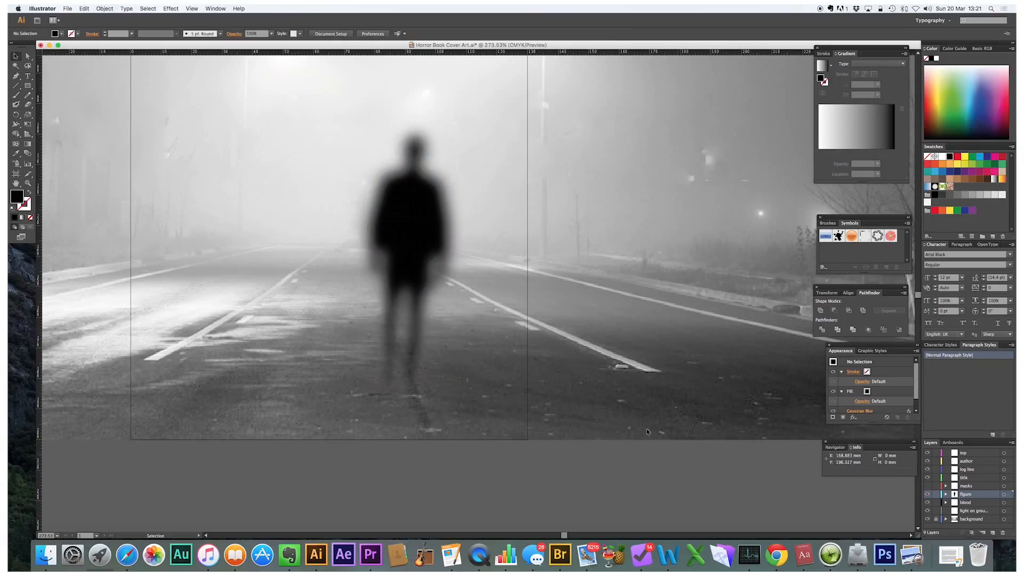
# Lock the figure layer that holds the blurred silhouette
pyautogui.press('super+1')
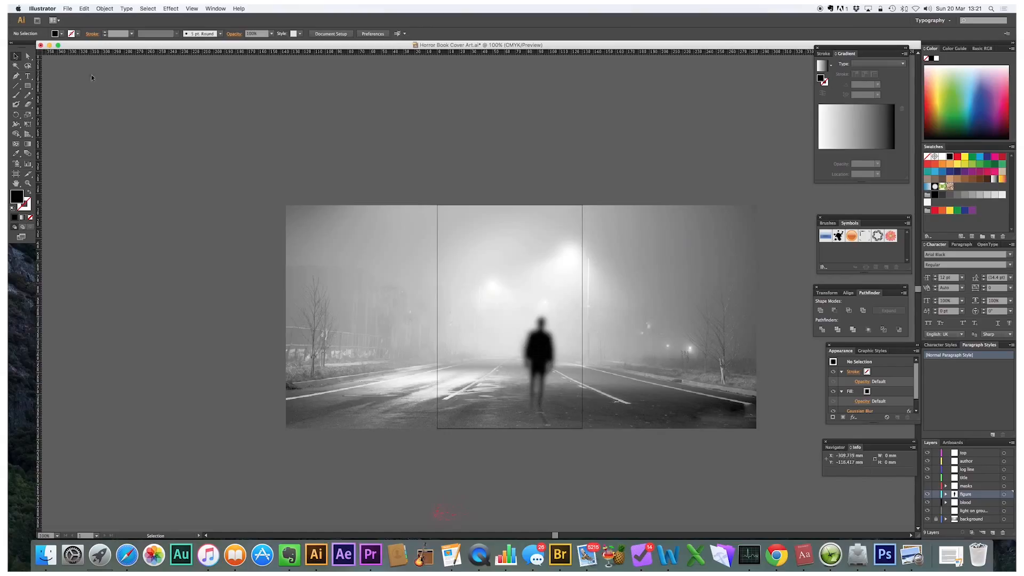
pyautogui.click(539, 349)
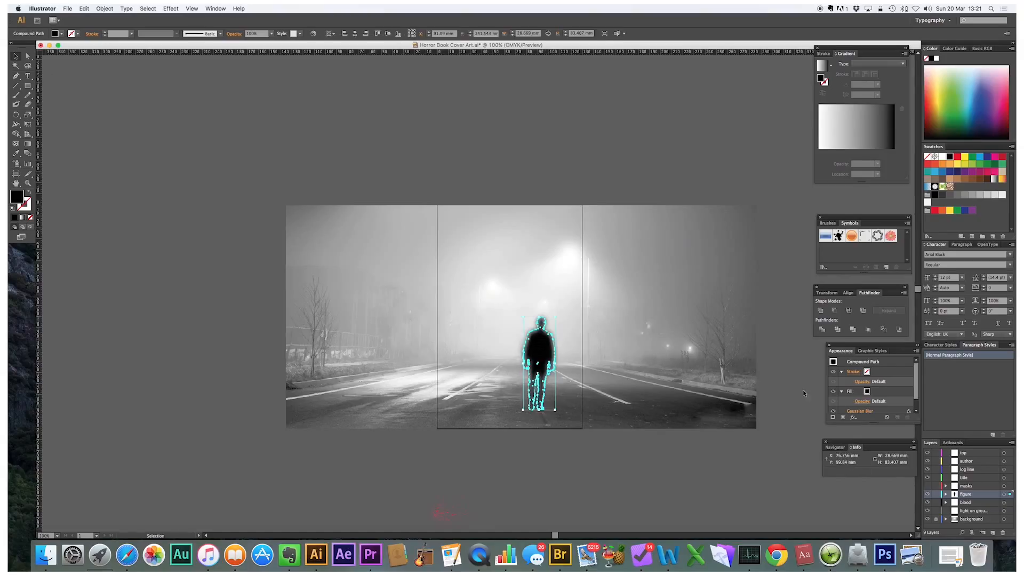
pyautogui.click(935, 494)
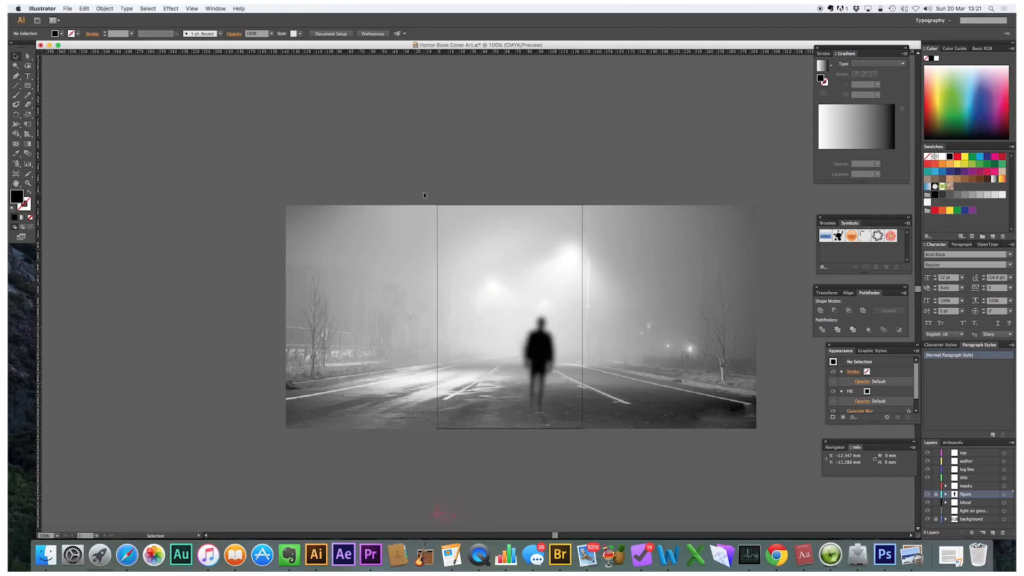
# Add the text "THE INTERNATIONAL BEST SELLER" above the artboard on the layer named top
pyautogui.click(28, 75)
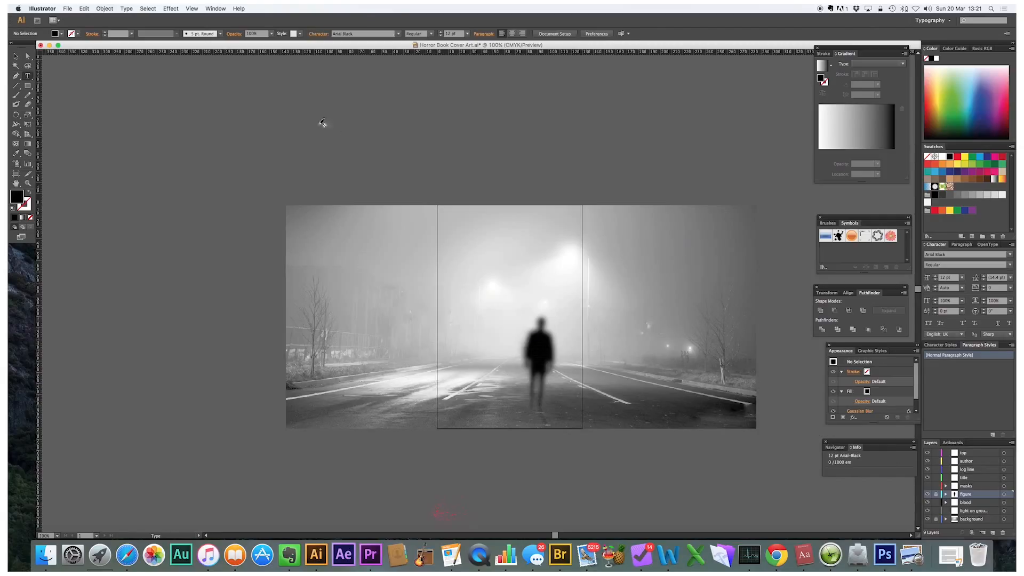
pyautogui.click(15, 55)
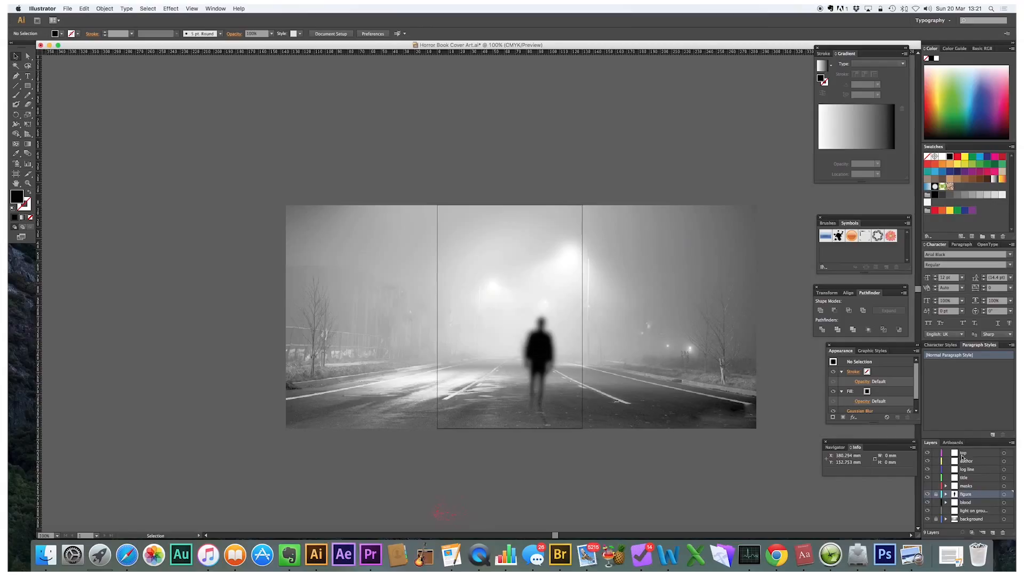
pyautogui.click(966, 457)
pyautogui.click(27, 76)
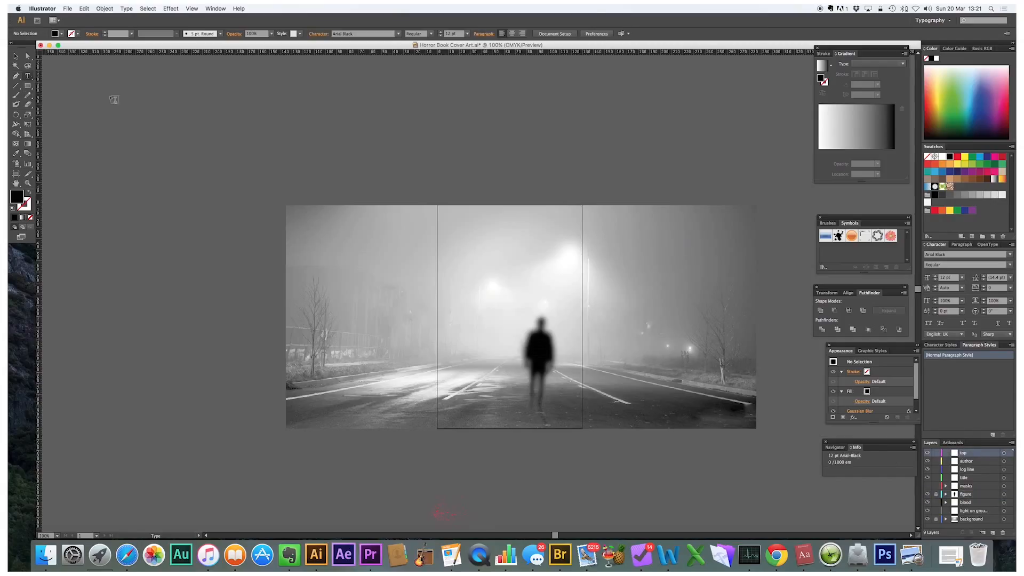
pyautogui.click(450, 186)
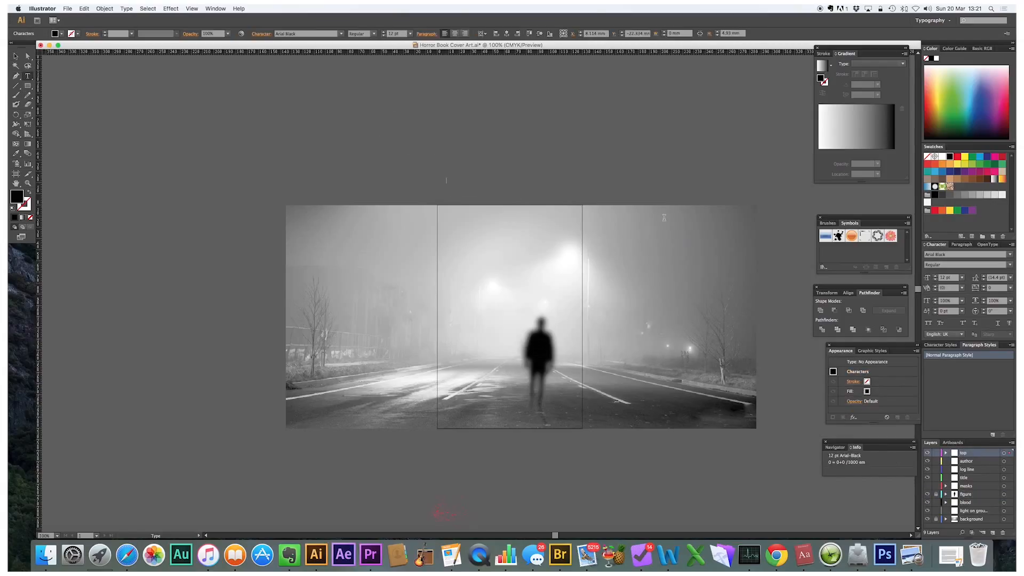
pyautogui.write('THE INTERNATIONAL BEST SELLER')
pyautogui.press('Escape')
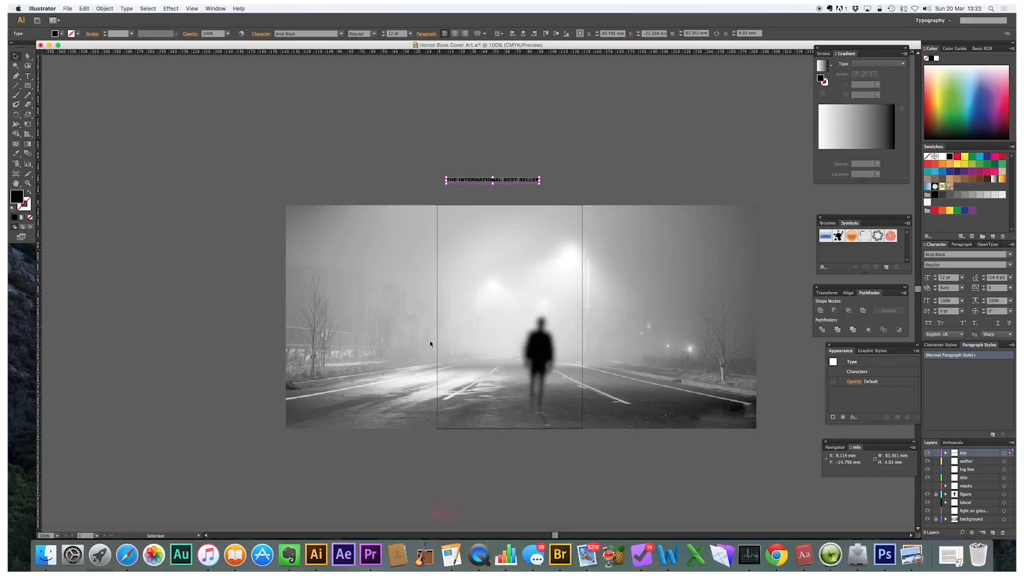
# Enlarge the best-seller line to about 13.78 pt and centre it horizontally just inside the artboard's upper edge
pyautogui.moveTo(535, 183); pyautogui.dragTo(548, 218)
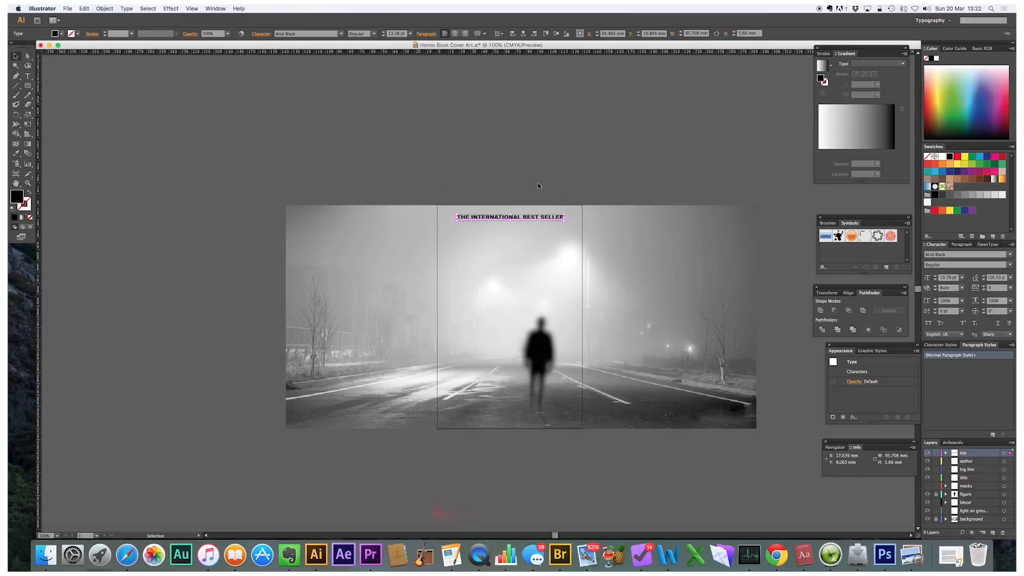
pyautogui.click(523, 33)
pyautogui.click(584, 159)
# Fill the best-seller line with white and deselect it
pyautogui.click(539, 216)
pyautogui.click(936, 58)
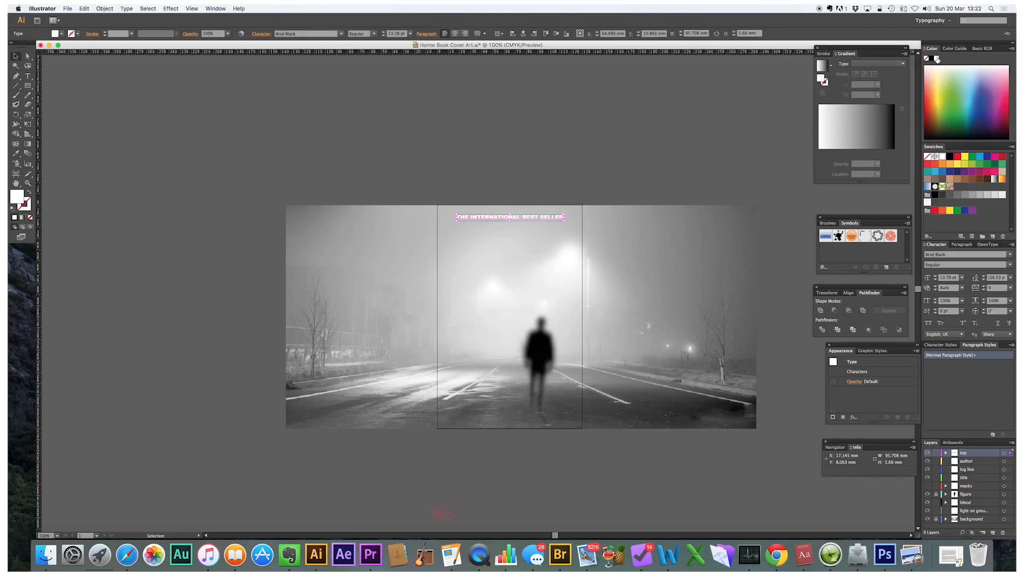
pyautogui.click(560, 116)
pyautogui.click(27, 75)
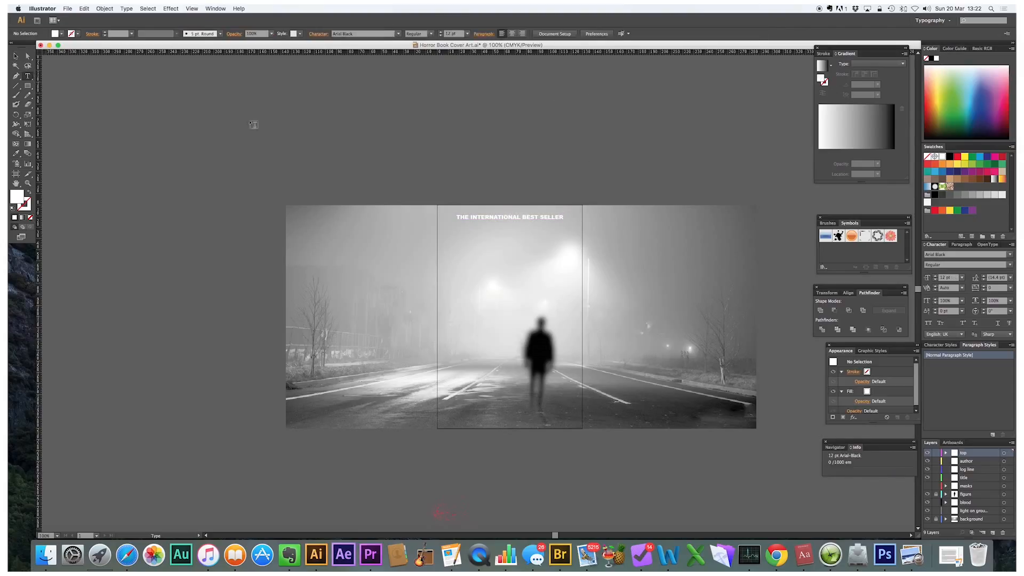
pyautogui.click(347, 140)
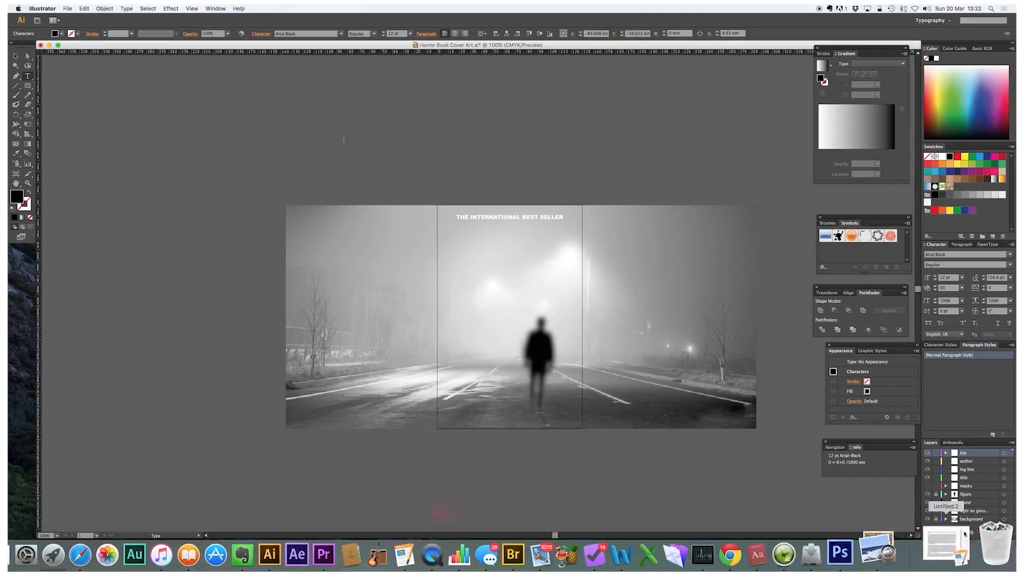
pyautogui.click(999, 470)
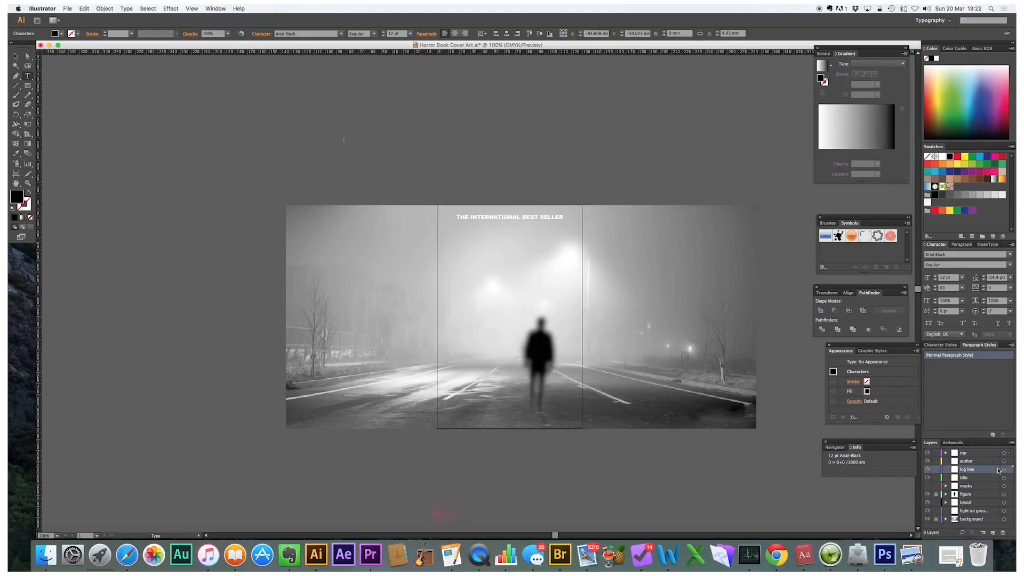
# Add the quote 'a terryfying novel' as text and place it on the cover to the left of the silhouette
pyautogui.click(26, 75)
pyautogui.moveTo(424, 140); pyautogui.dragTo(423, 139)
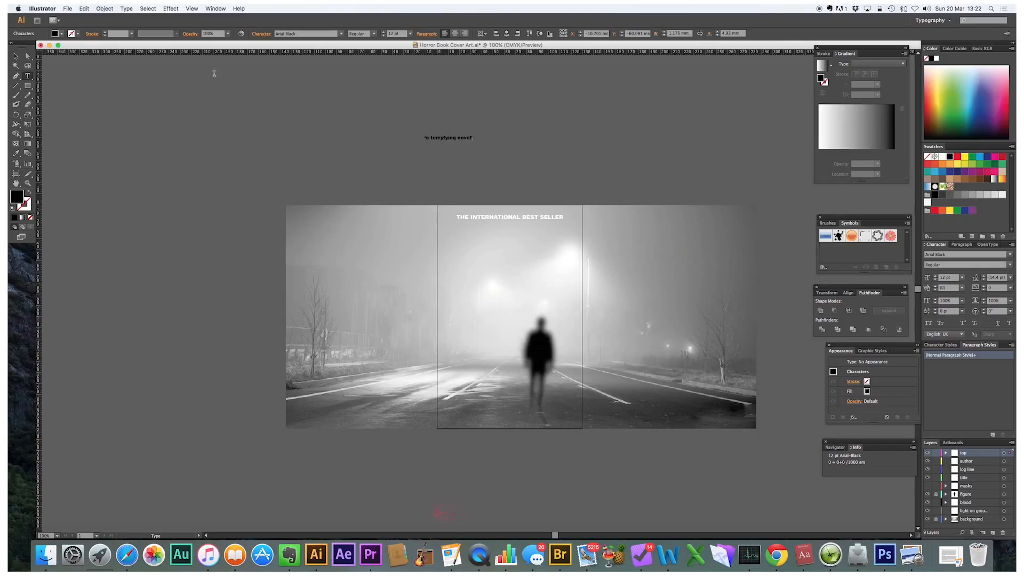
pyautogui.click(17, 56)
pyautogui.moveTo(465, 139); pyautogui.dragTo(484, 316)
# Add the text "Ternbridge Post" and place it directly beneath the quote, aligned with its left edge
pyautogui.click(28, 76)
pyautogui.click(444, 170)
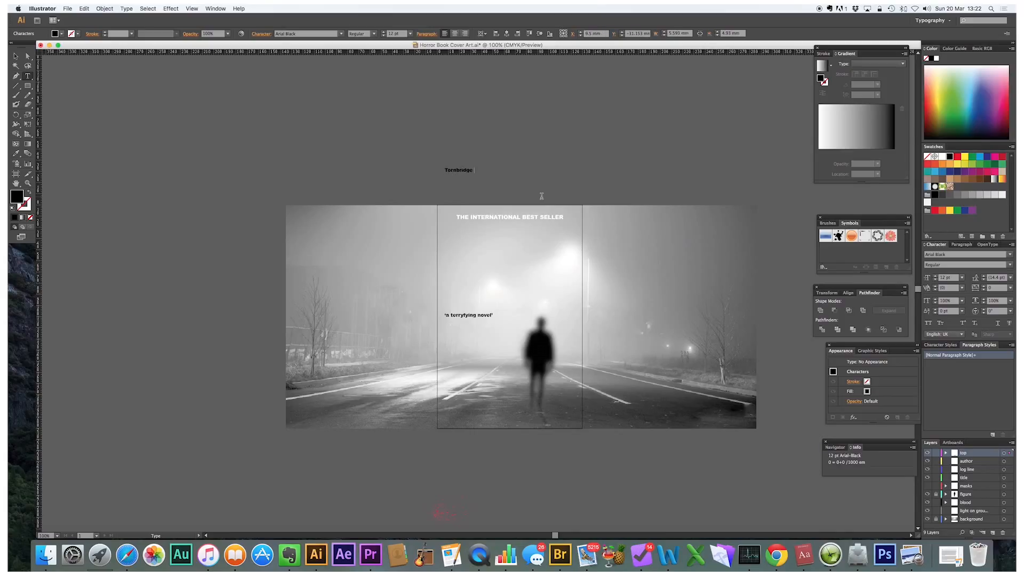
pyautogui.press('Escape')
pyautogui.moveTo(474, 167); pyautogui.dragTo(475, 327)
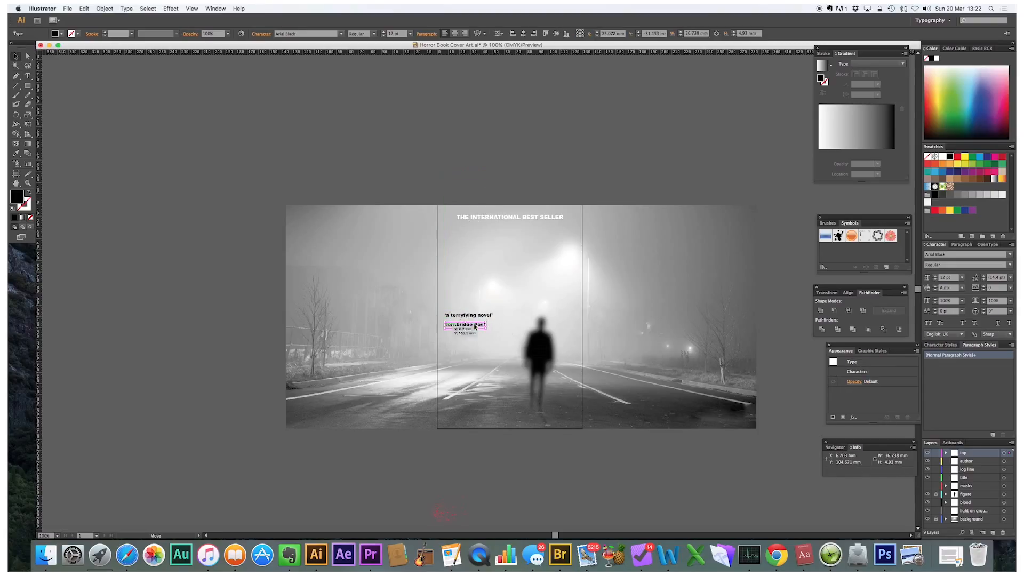
pyautogui.click(540, 444)
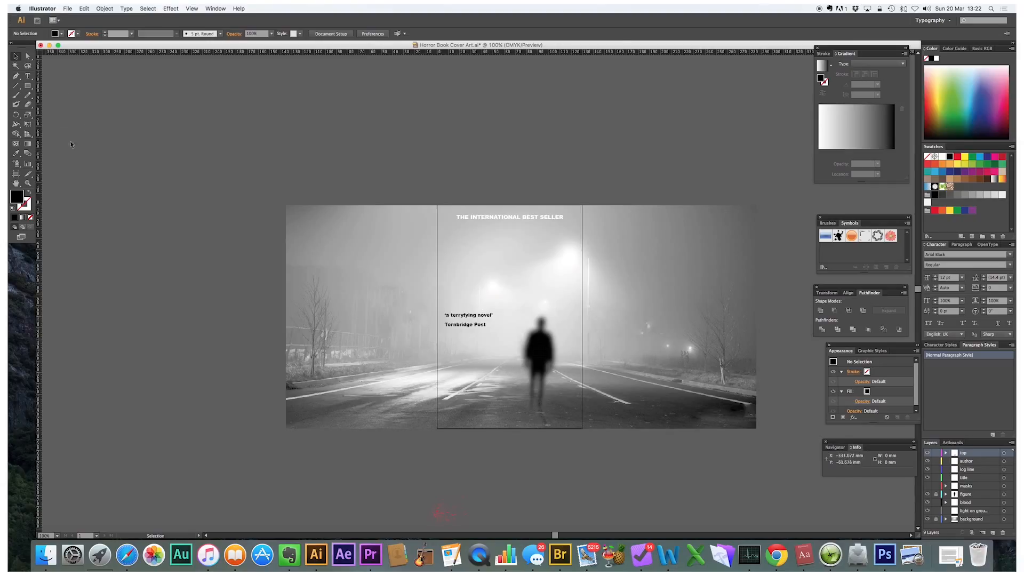
pyautogui.press('t')
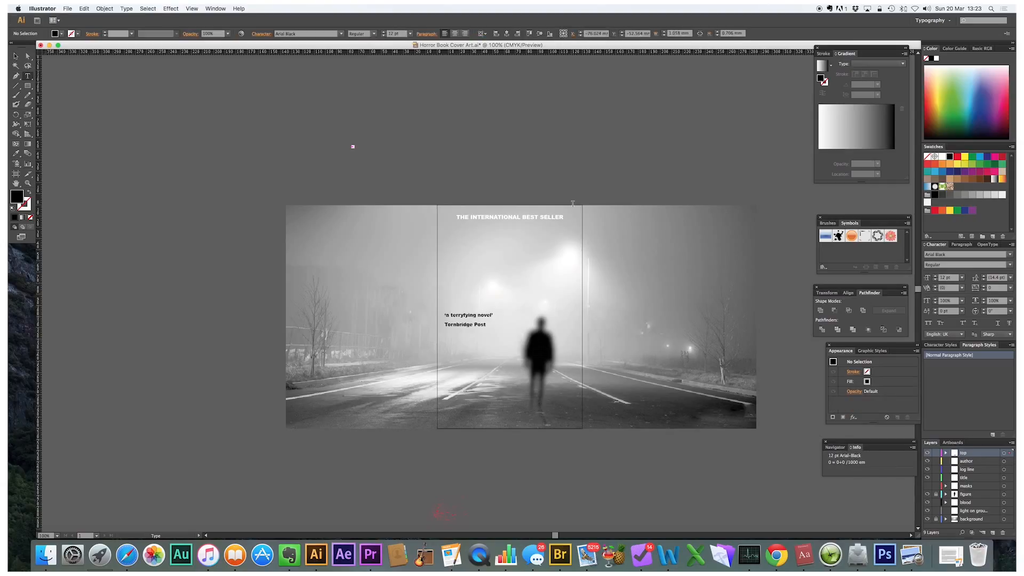
pyautogui.click(77, 83)
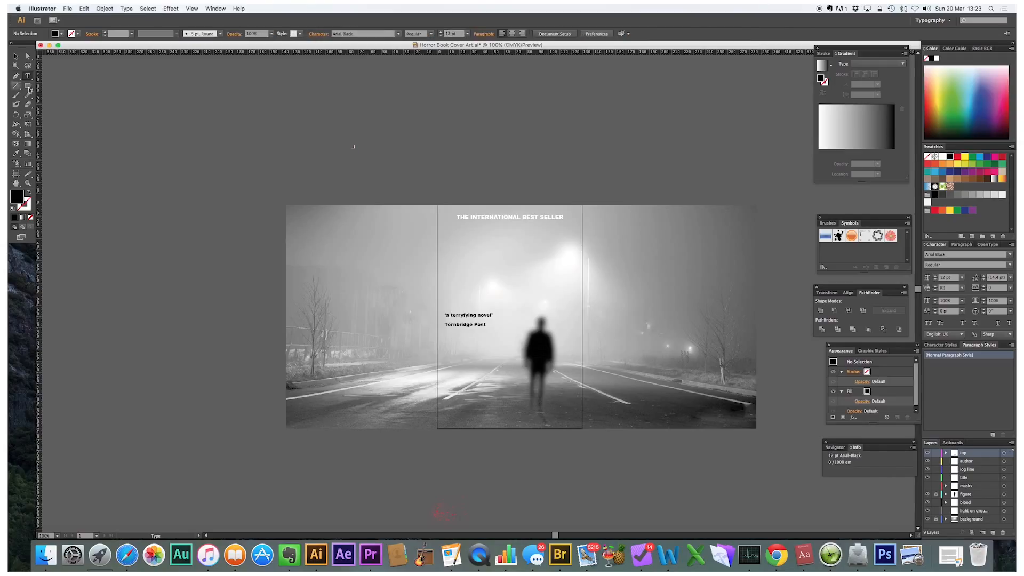
pyautogui.click(15, 56)
pyautogui.moveTo(77, 82); pyautogui.dragTo(343, 141)
pyautogui.click(394, 186)
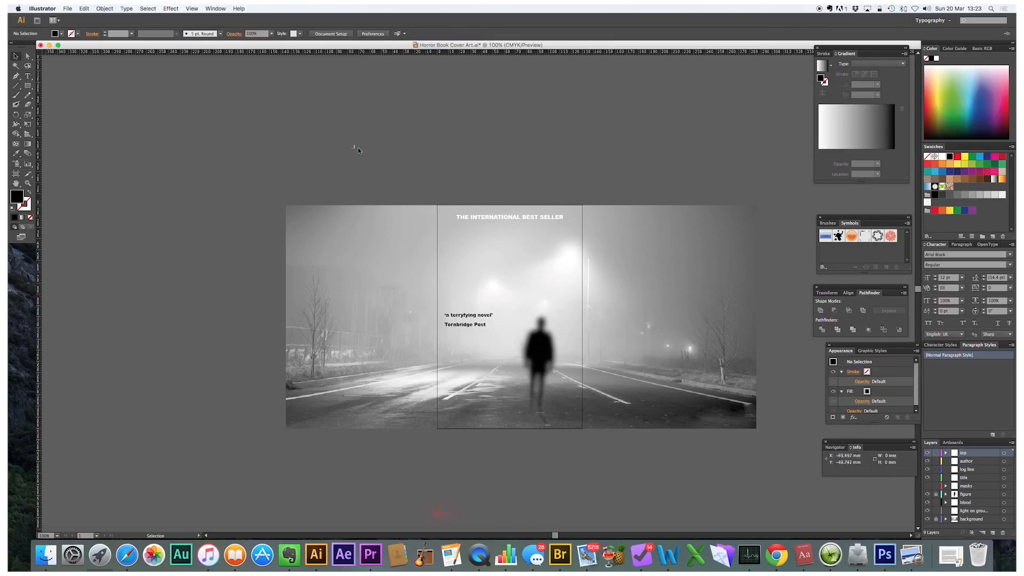
# Add the author's name in capitals above the artboard and correct the characters after both initials to full stops
pyautogui.click(28, 76)
pyautogui.click(479, 155)
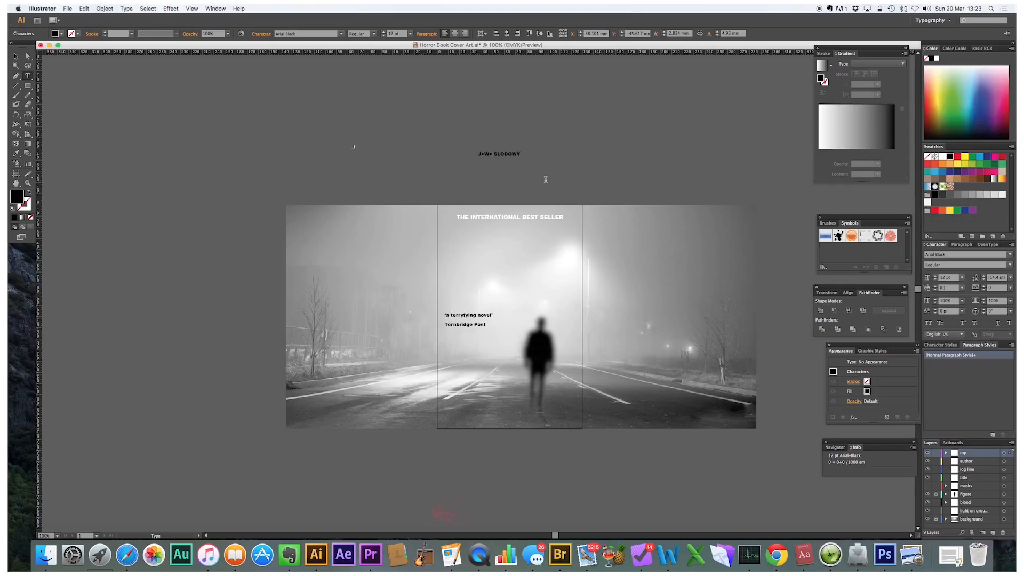
pyautogui.click(493, 153)
pyautogui.press('BackSpace')
pyautogui.write('.')
pyautogui.press('Left')
pyautogui.press('Left')
pyautogui.press('BackSpace')
pyautogui.write('.')
# Enlarge the author's name to about 26.94 pt near the artboard's lower-left corner and set its font to Eurostile Bold
pyautogui.click(17, 56)
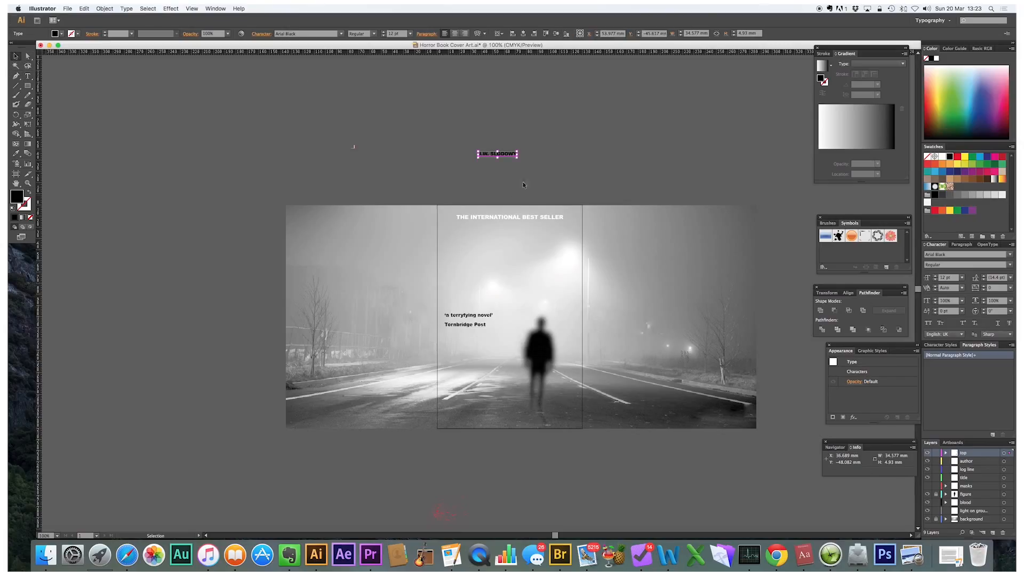
pyautogui.moveTo(518, 158); pyautogui.dragTo(514, 419)
pyautogui.click(1011, 258)
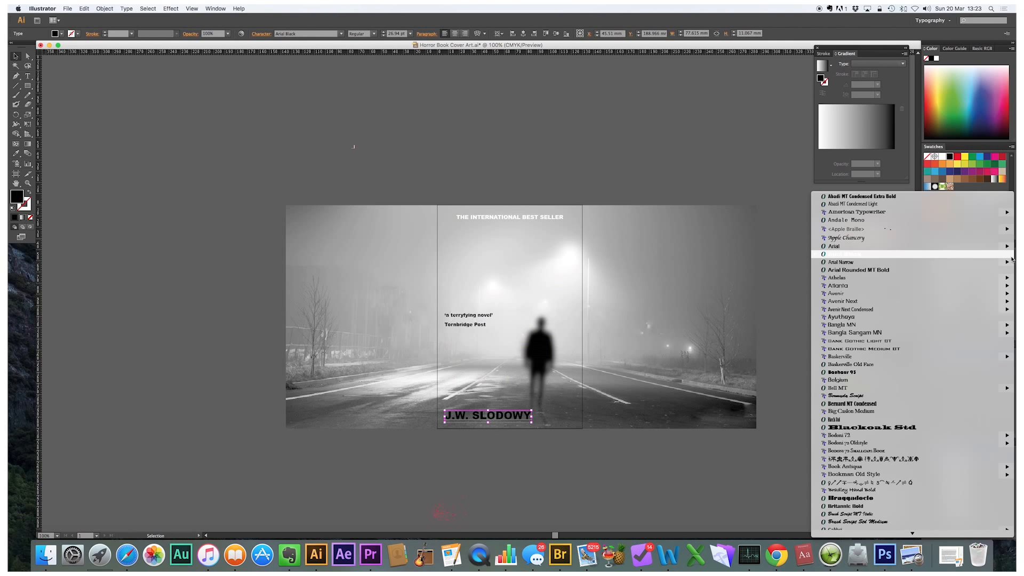
pyautogui.moveTo(941, 306)
pyautogui.scroll(-10, 942, 306)
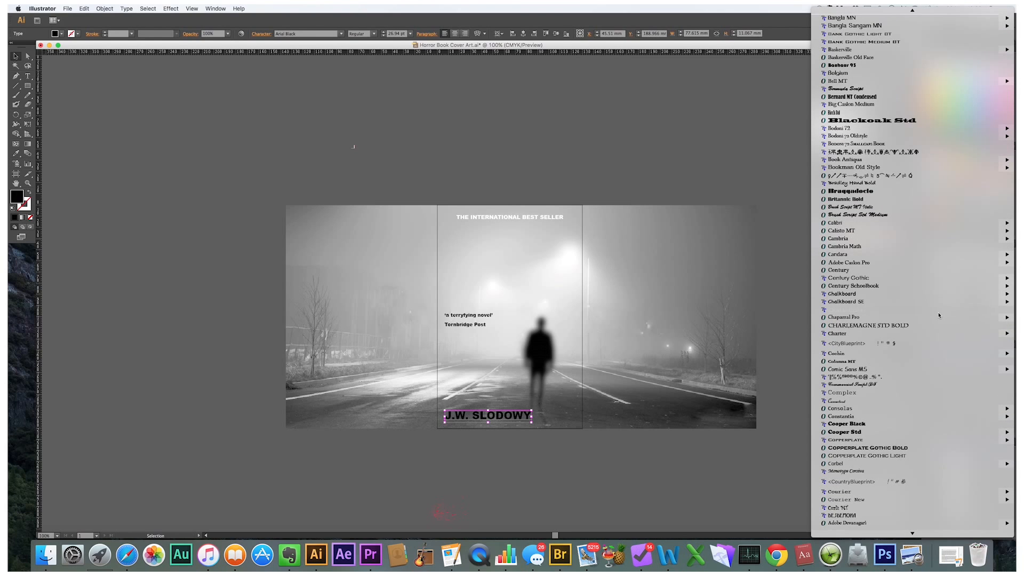
pyautogui.scroll(-3, 939, 310)
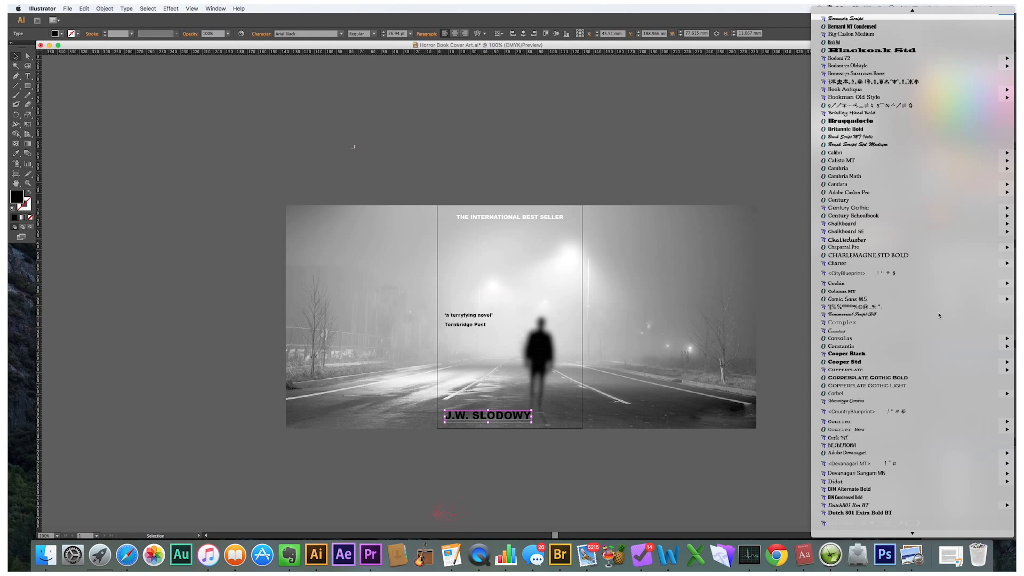
pyautogui.moveTo(898, 394)
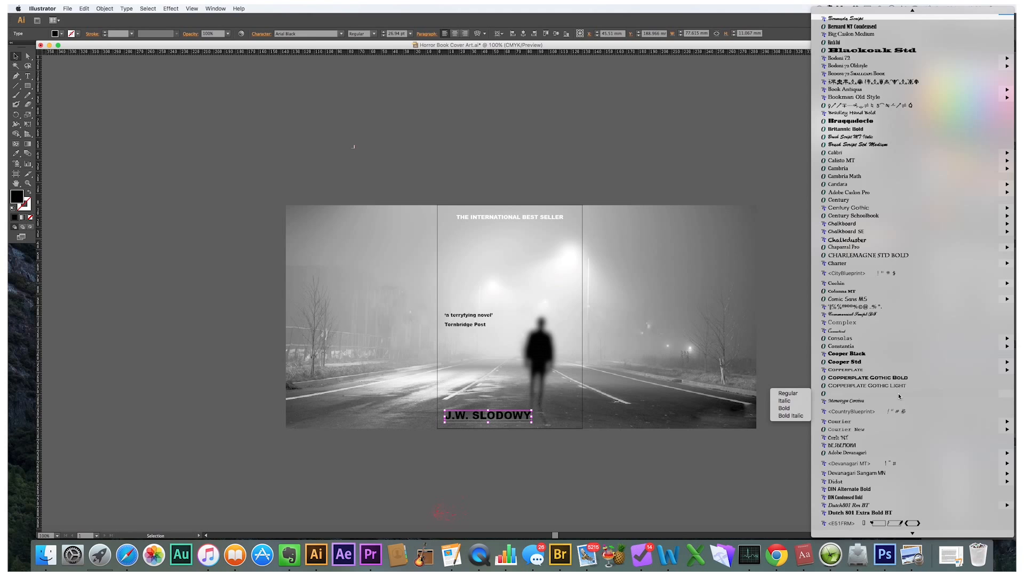
pyautogui.scroll(-4, 897, 393)
pyautogui.moveTo(853, 468)
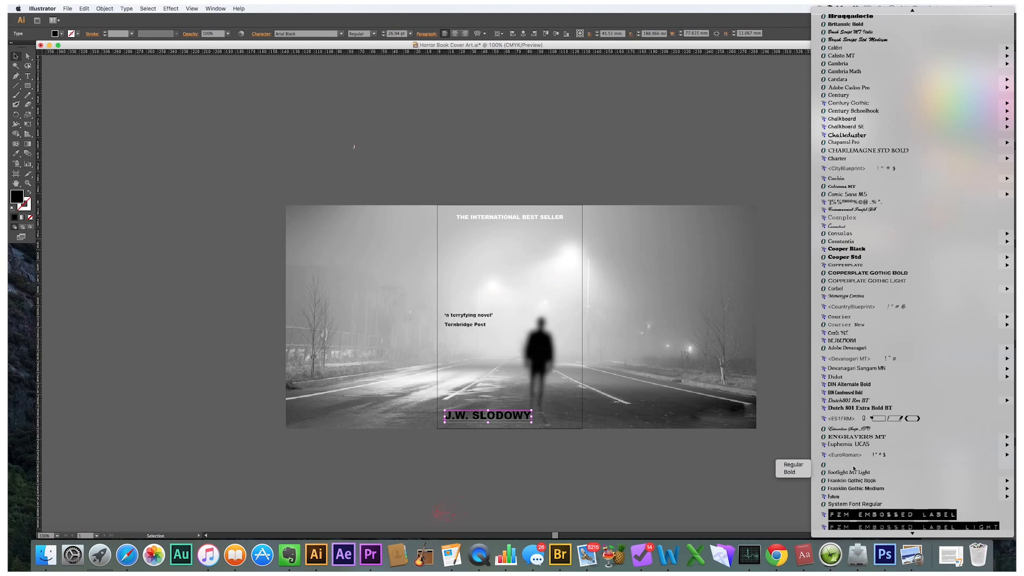
pyautogui.click(789, 472)
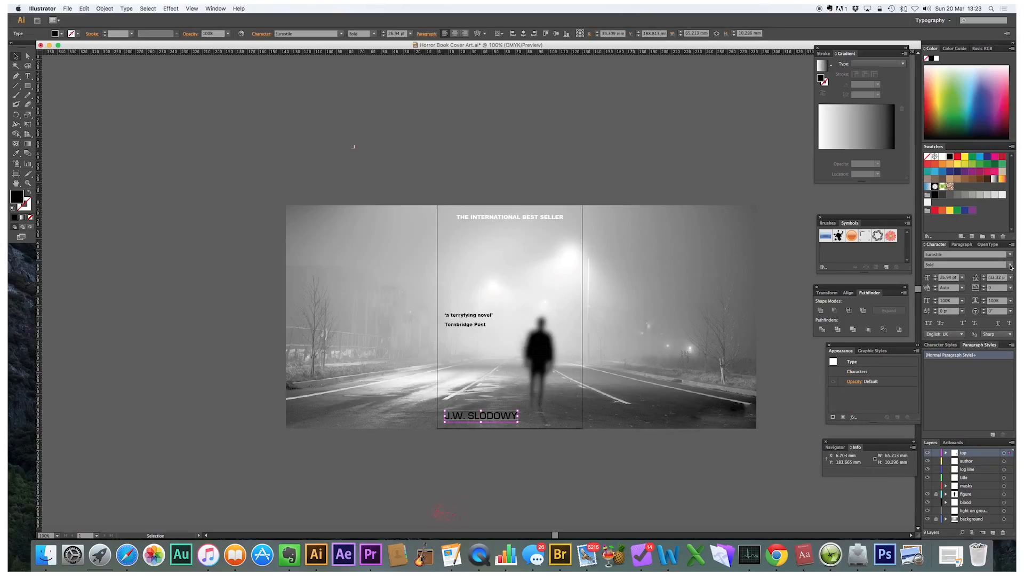
# Enlarge the author's name to about 34.22 pt, fill it with white and deselect it
pyautogui.moveTo(519, 412); pyautogui.dragTo(537, 407)
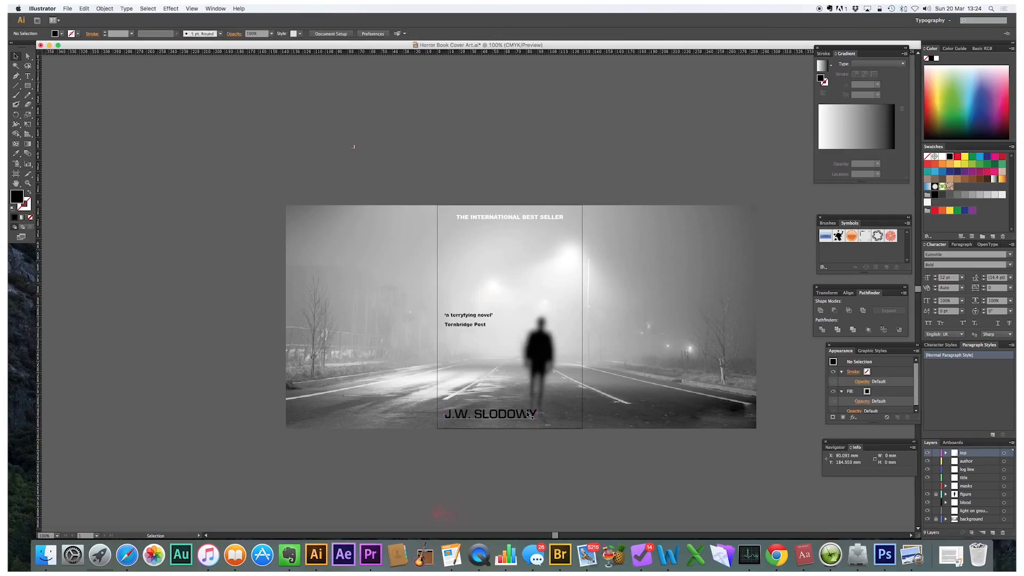
pyautogui.press('Escape')
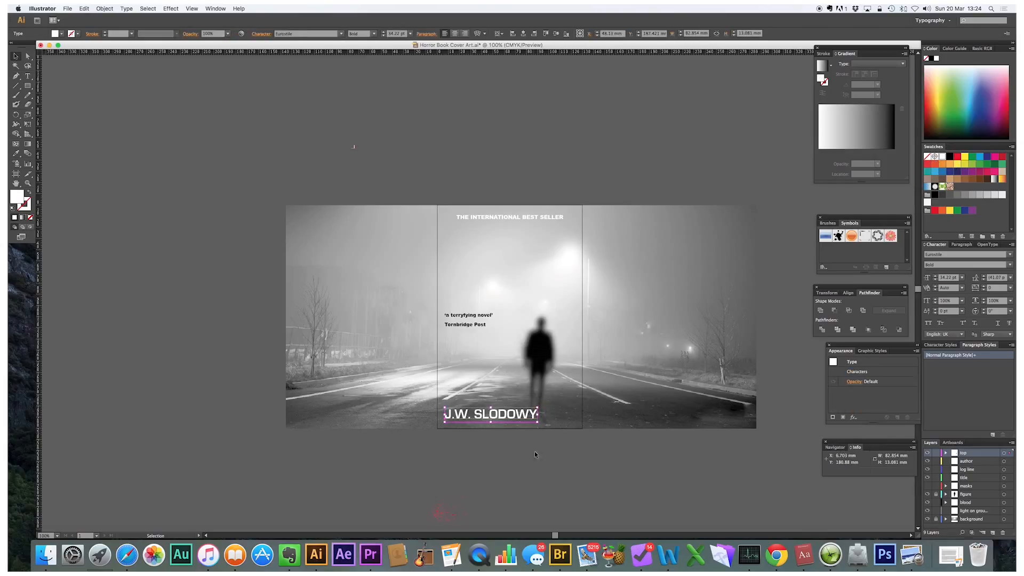
pyautogui.click(531, 463)
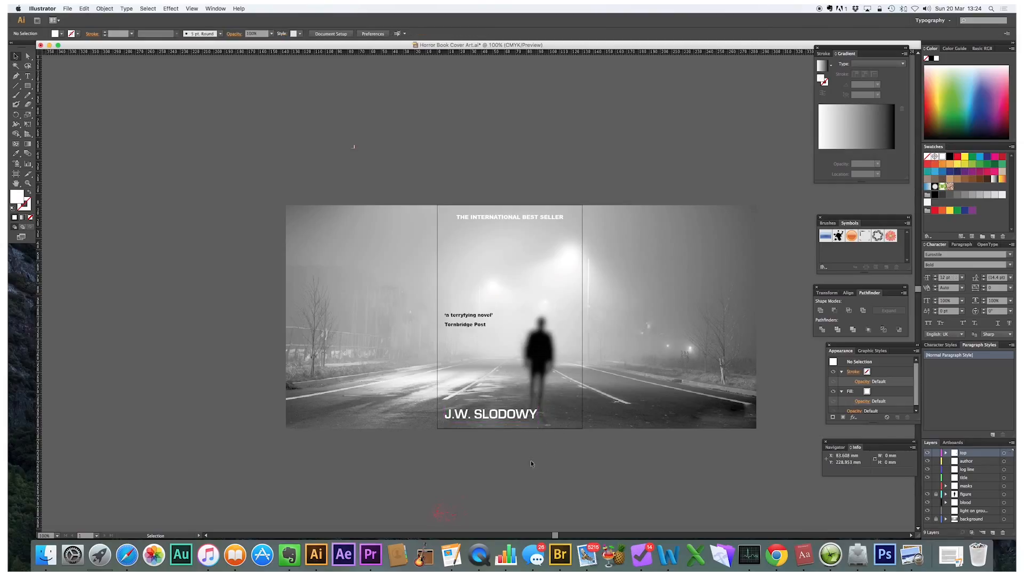
# Recolour the quote "'a terryfying novel'" with a dark grey sampled from the road
pyautogui.doubleClick(465, 315)
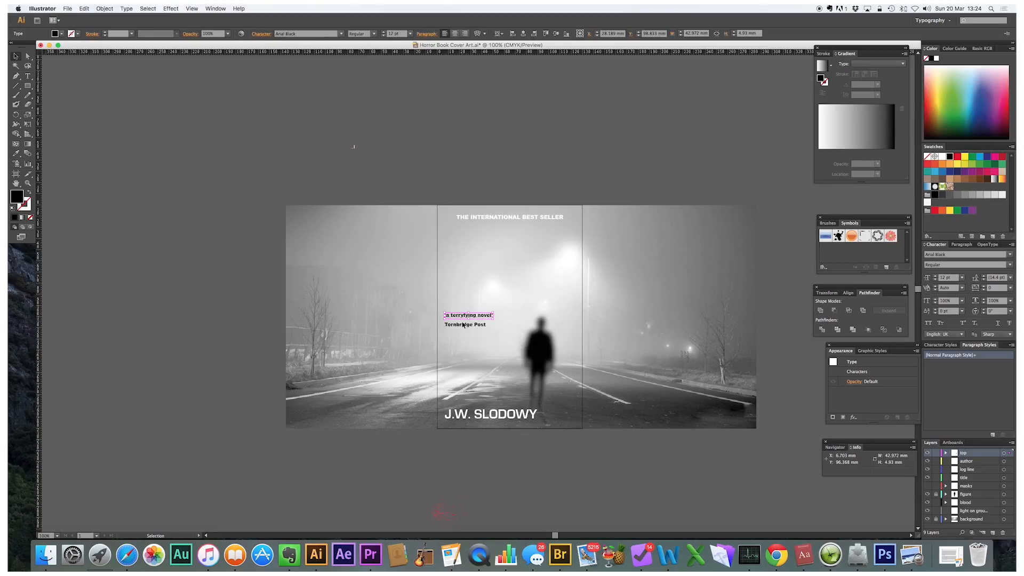
pyautogui.click(16, 154)
pyautogui.click(575, 399)
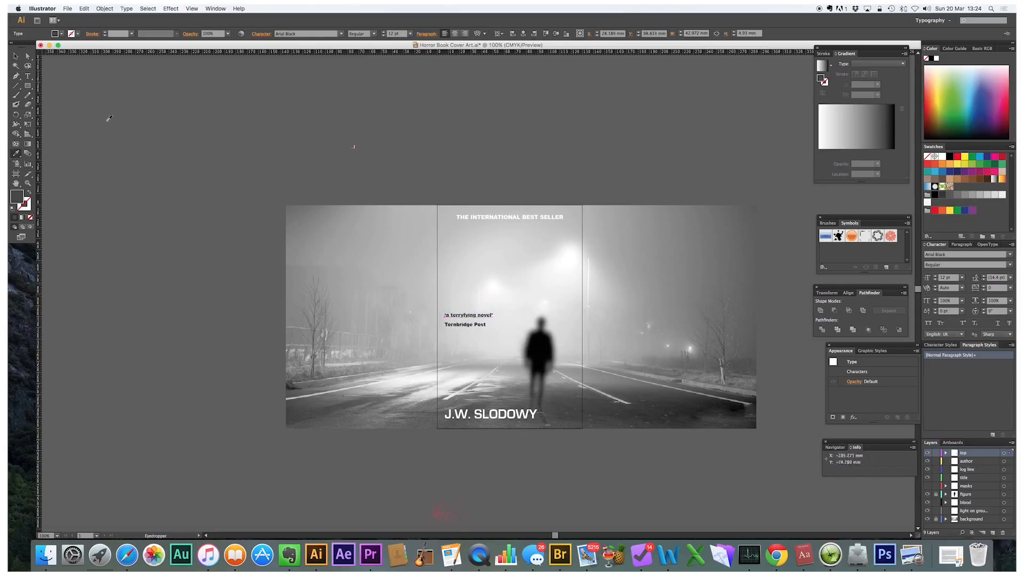
pyautogui.click(16, 55)
# Try a white fill on the "Ternbridge Post" text
pyautogui.click(465, 325)
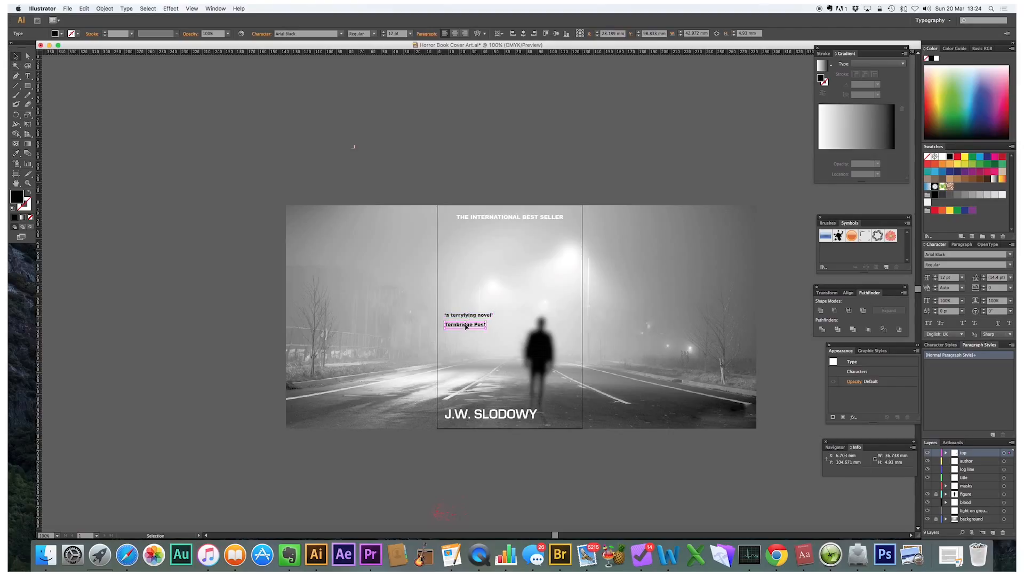
pyautogui.click(937, 58)
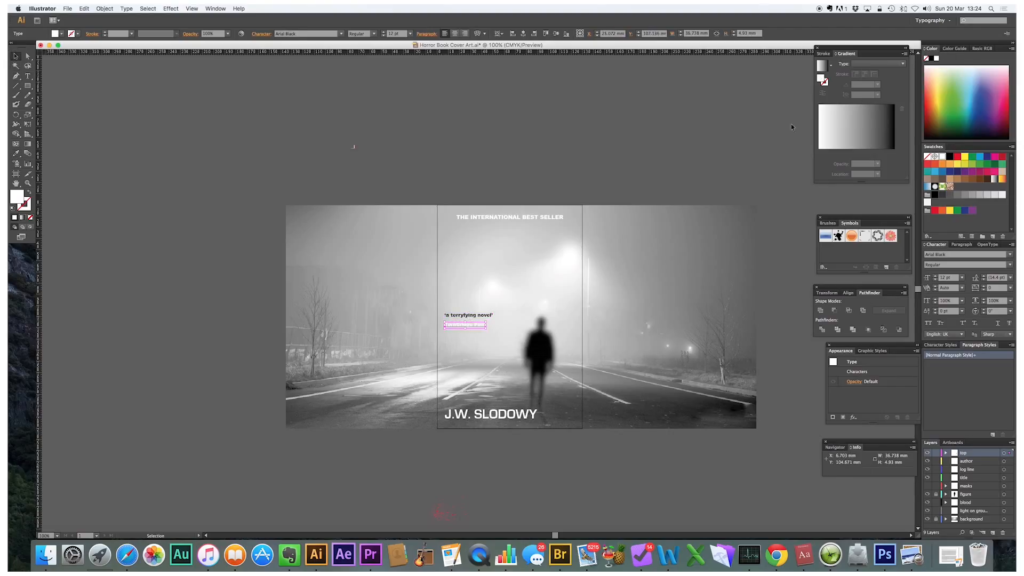
pyautogui.click(593, 297)
# Recolour the "Ternbridge Post" text with a mid-grey sampled from the road, compare it with the quote and deselect it
pyautogui.tripleClick(480, 325)
pyautogui.click(28, 95)
pyautogui.click(16, 153)
pyautogui.click(481, 388)
pyautogui.click(488, 380)
pyautogui.click(501, 379)
pyautogui.click(503, 389)
pyautogui.click(509, 396)
pyautogui.click(16, 56)
pyautogui.click(467, 316)
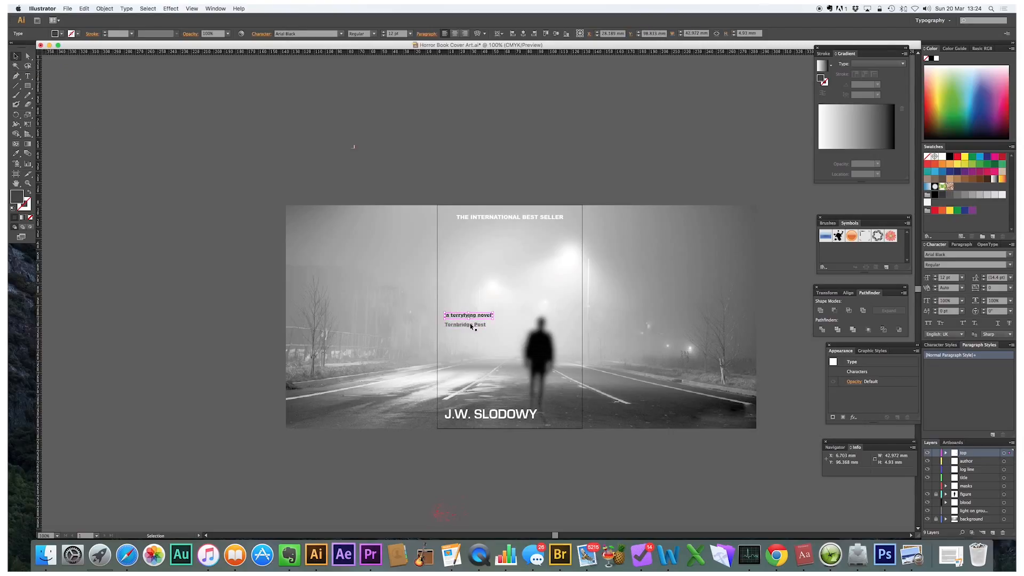
pyautogui.click(469, 324)
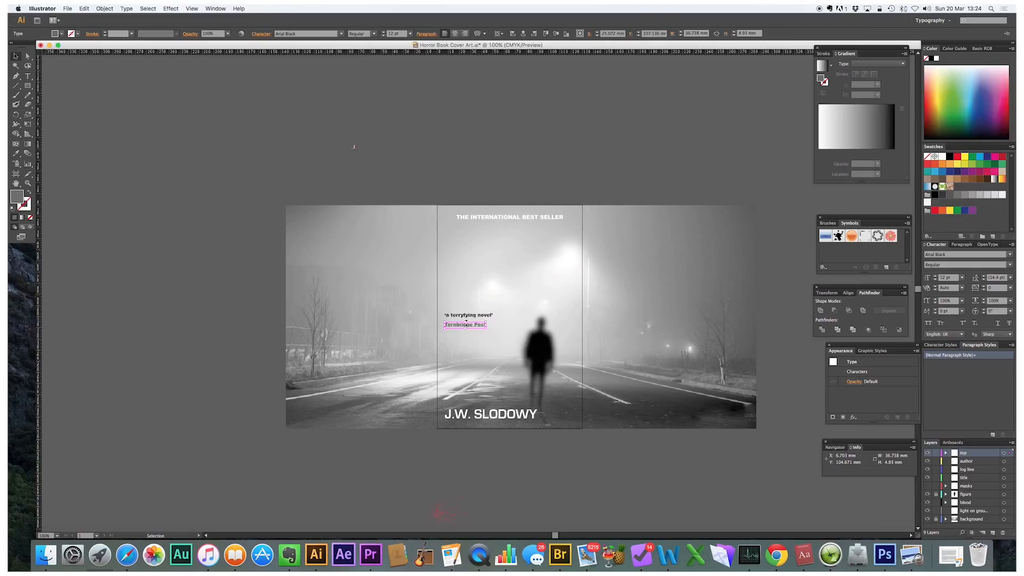
pyautogui.click(432, 467)
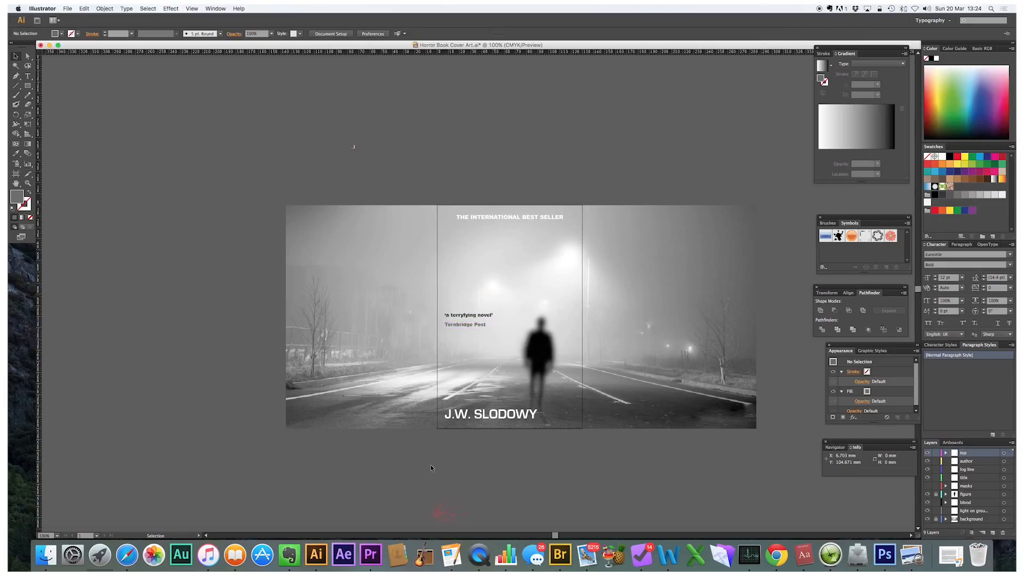
# Add the title words "THE" and "VISITORS" as two separate text objects above the artboard
pyautogui.click(28, 76)
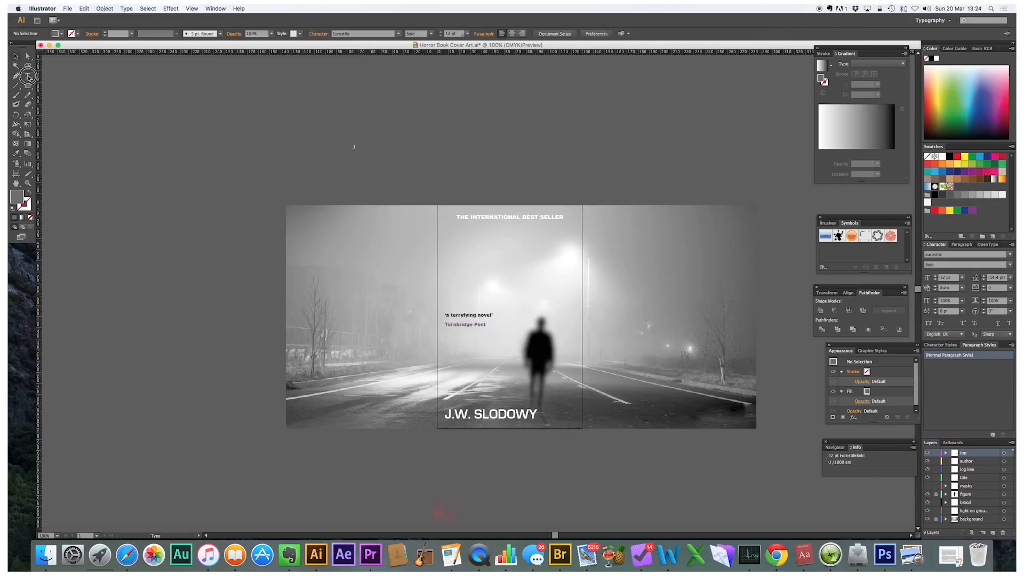
pyautogui.click(460, 110)
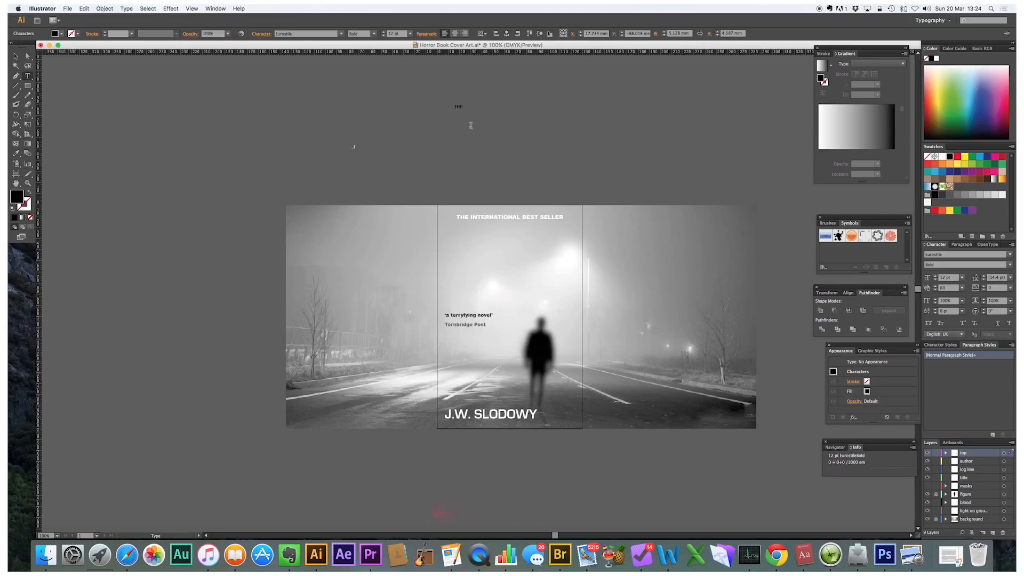
pyautogui.click(16, 56)
pyautogui.click(354, 133)
pyautogui.press('t')
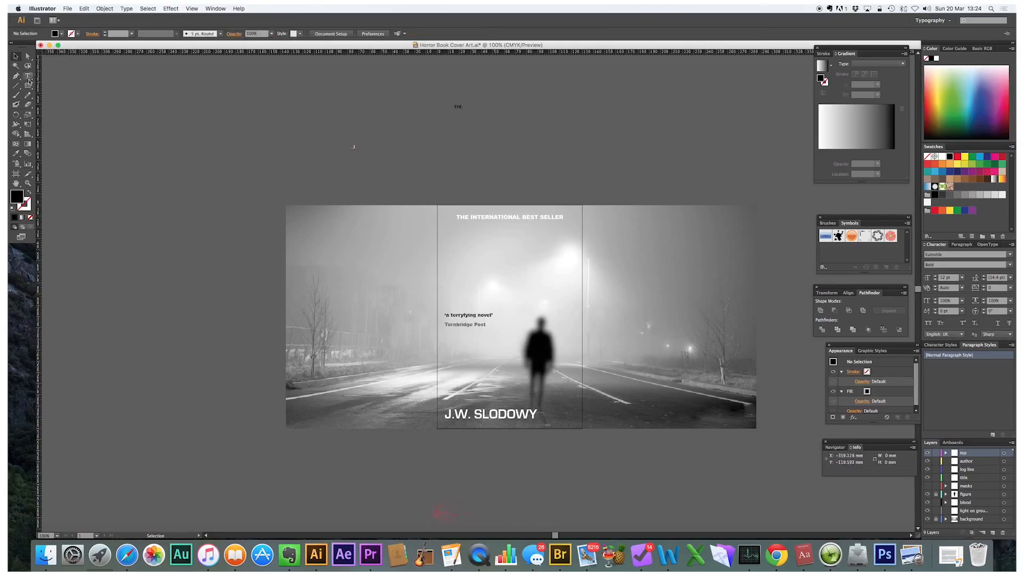
pyautogui.click(434, 139)
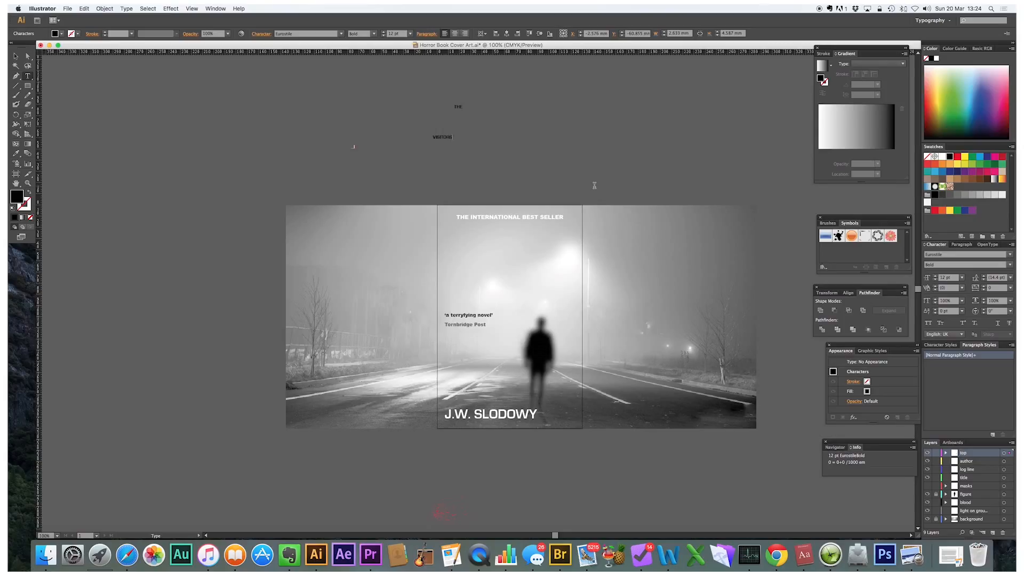
pyautogui.click(16, 55)
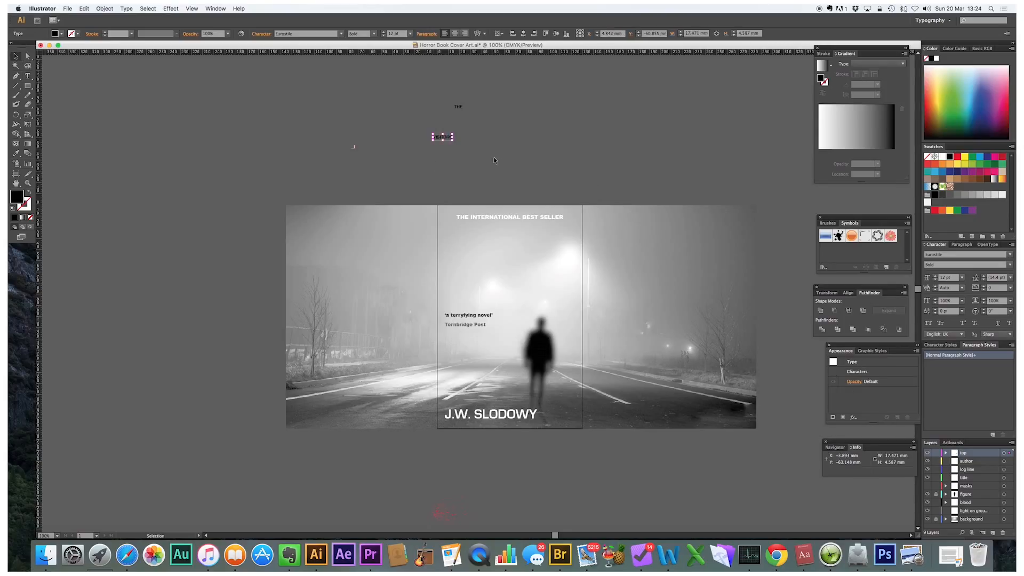
# Set the font of both title words to Arial Black
pyautogui.moveTo(441, 85); pyautogui.dragTo(462, 87)
pyautogui.moveTo(487, 149); pyautogui.dragTo(415, 87)
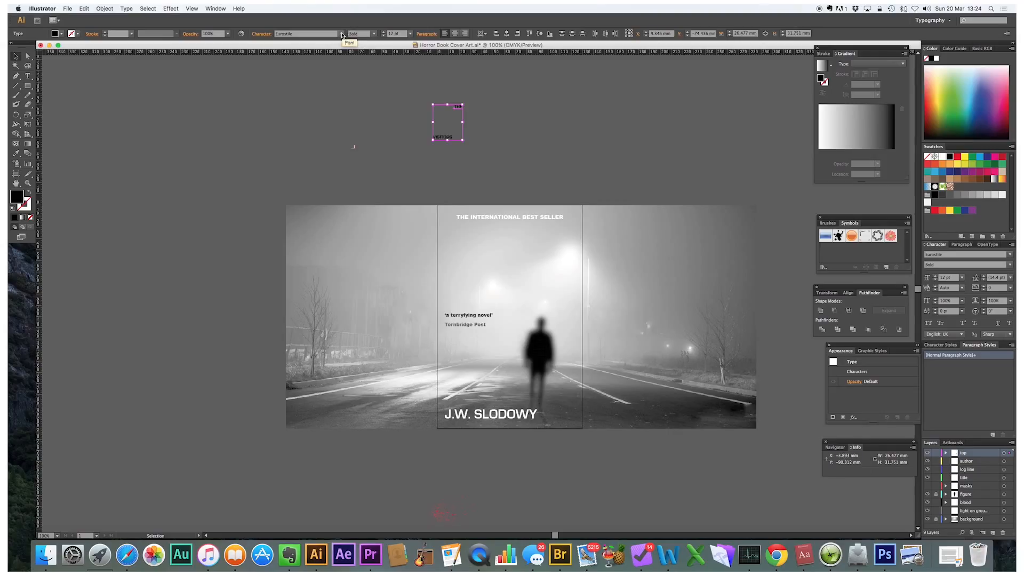
pyautogui.click(342, 34)
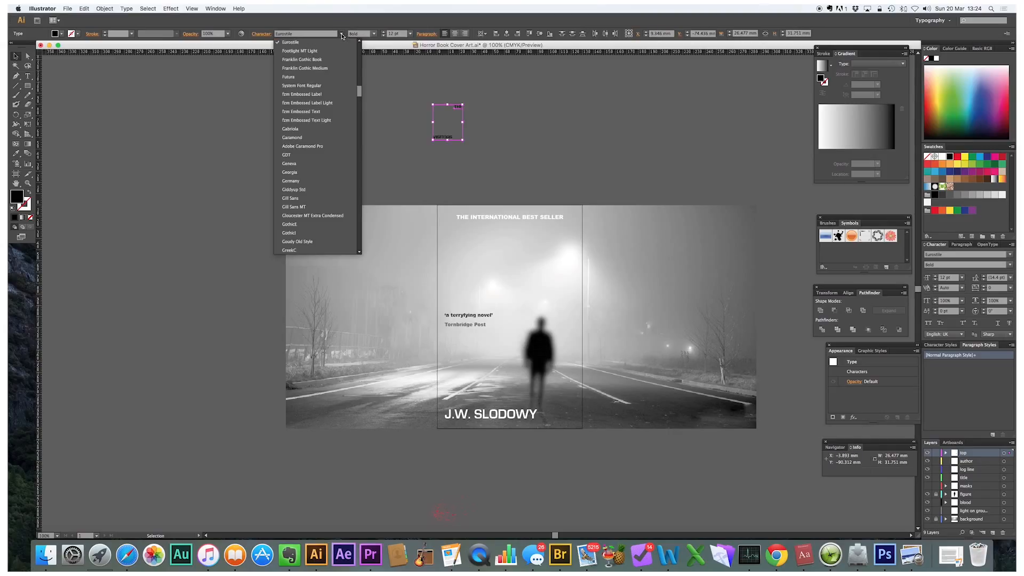
pyautogui.moveTo(359, 90); pyautogui.dragTo(360, 45)
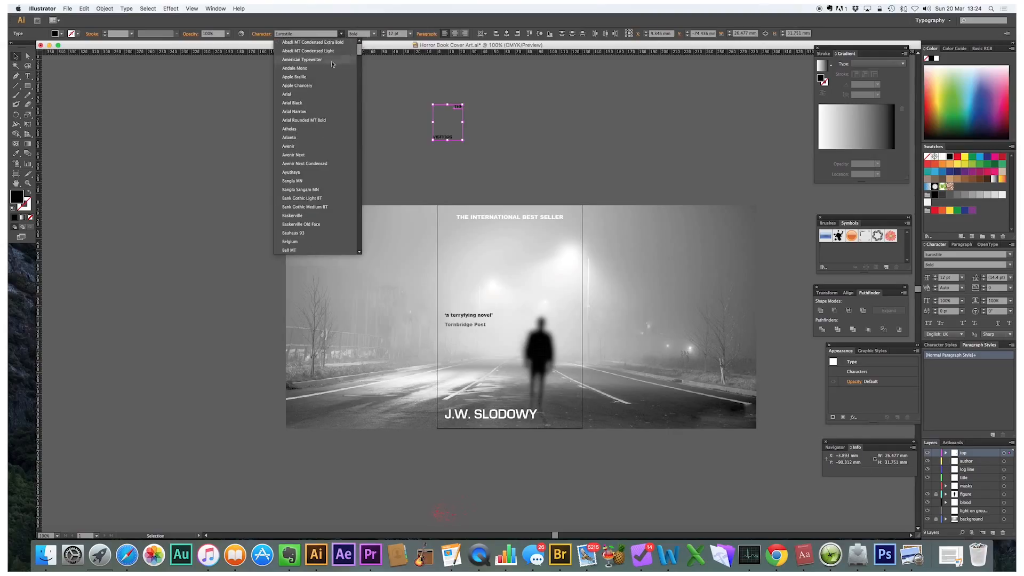
pyautogui.click(297, 96)
pyautogui.click(341, 33)
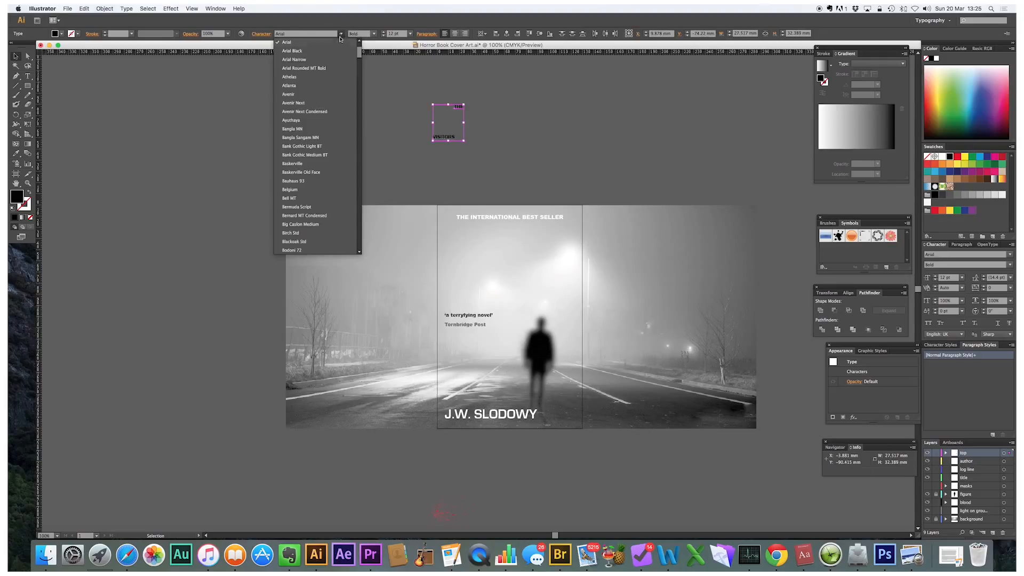
pyautogui.click(302, 54)
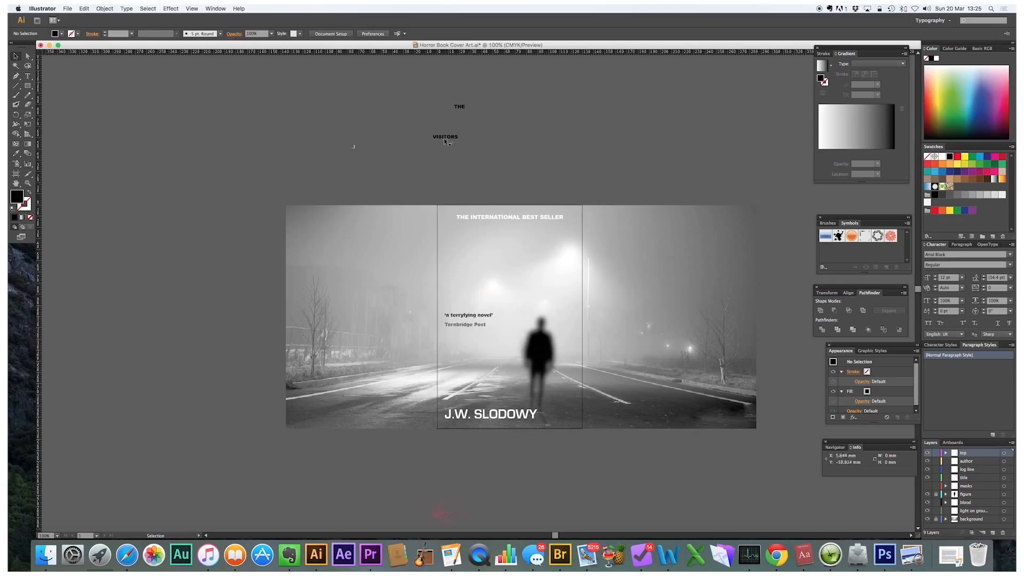
# Enlarge "VISITORS" to about 52.76 pt on the cover below the best-seller line and place an enlarged "THE" above its left end
pyautogui.moveTo(458, 143); pyautogui.dragTo(552, 255)
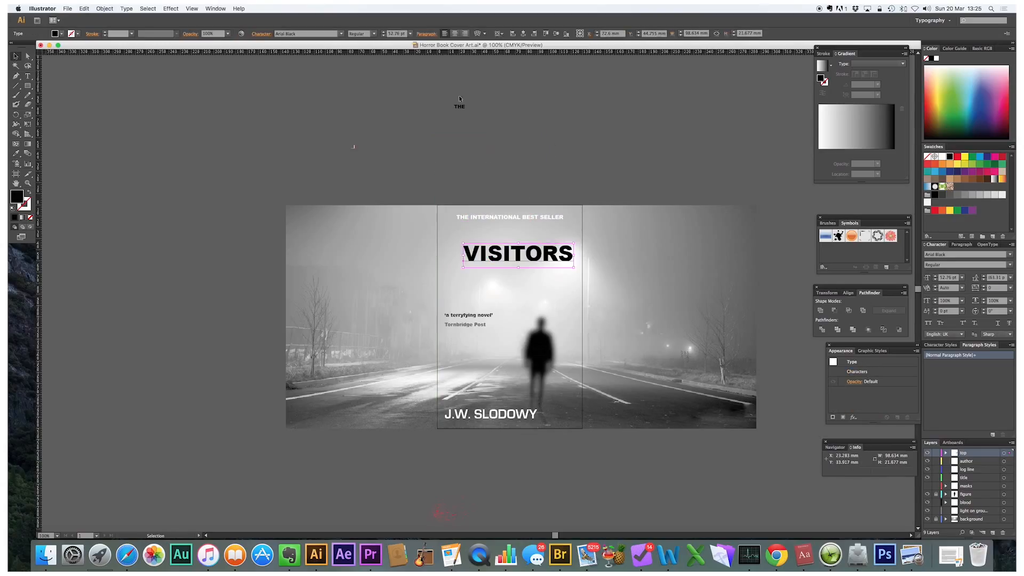
pyautogui.click(462, 108)
pyautogui.moveTo(467, 110); pyautogui.dragTo(491, 246)
pyautogui.click(492, 247)
# Group "THE" and "VISITORS" and centre the group horizontally on the artboard
pyautogui.keyDown('shift'); pyautogui.click(489, 238); pyautogui.keyUp('shift')
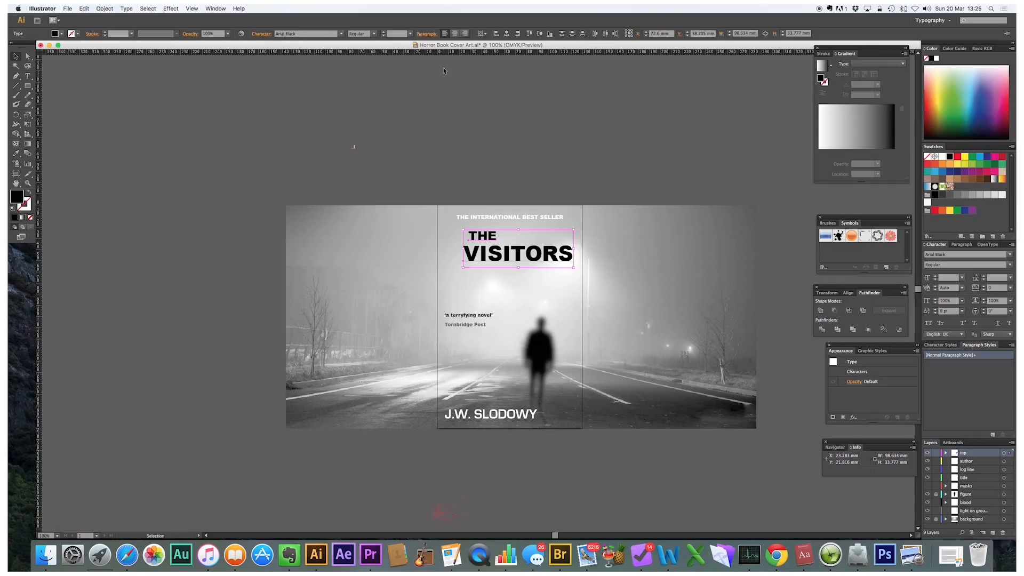
pyautogui.press('super+g')
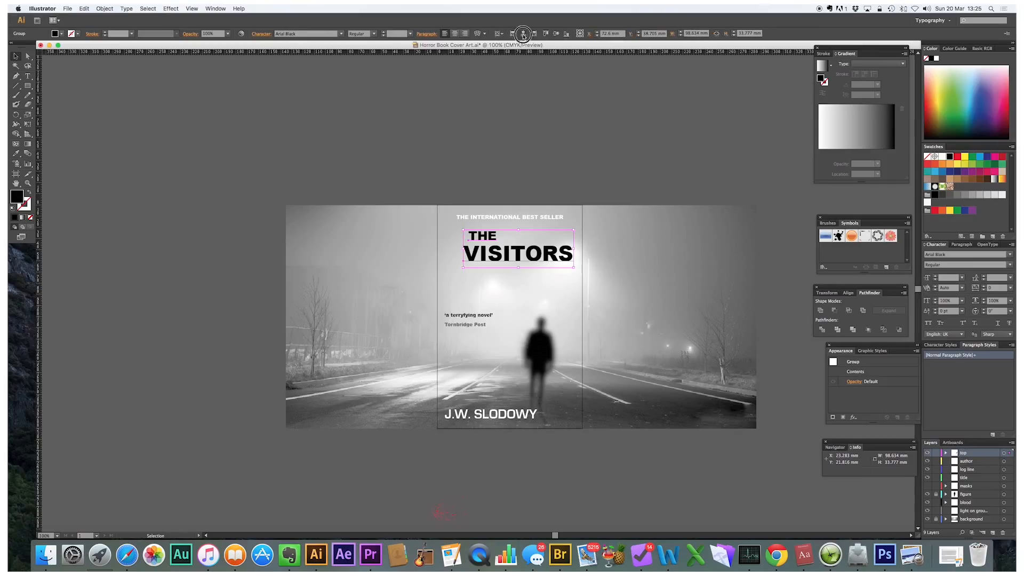
pyautogui.click(523, 34)
pyautogui.click(589, 236)
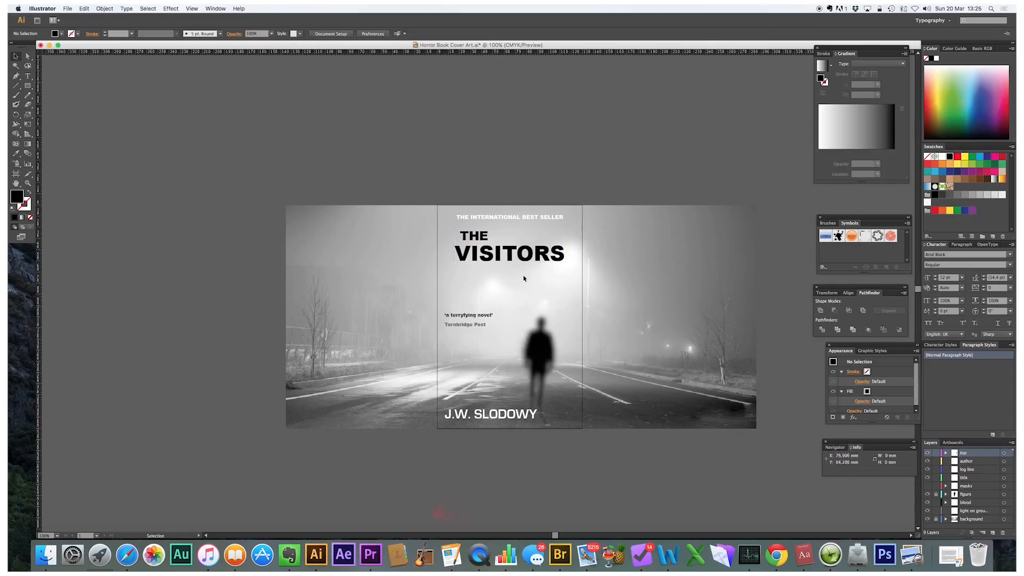
# Enlarge the title group to about 110.6 mm wide and move it slightly lower below the best-seller line
pyautogui.click(552, 255)
pyautogui.moveTo(565, 269); pyautogui.dragTo(571, 269)
pyautogui.click(508, 163)
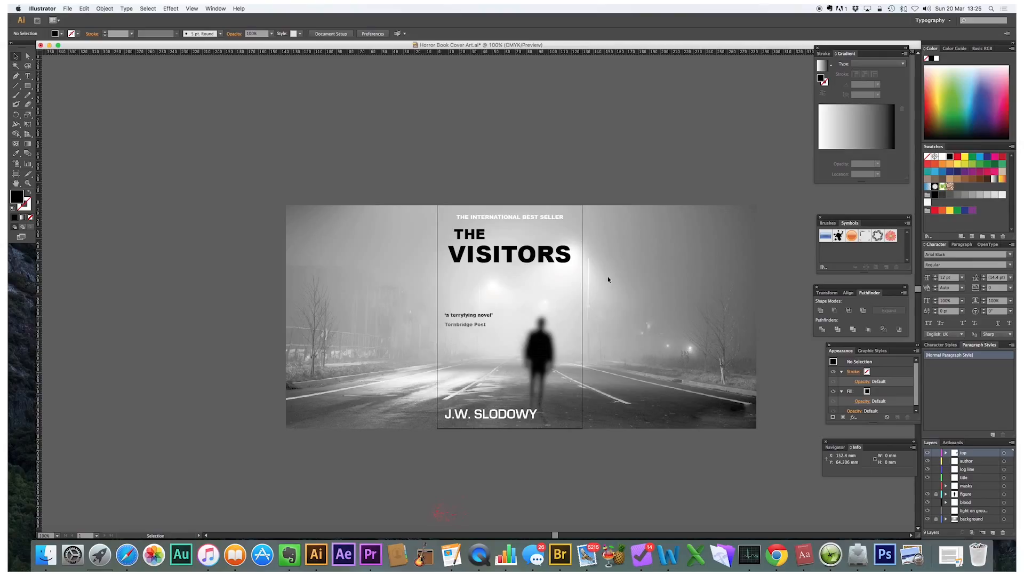
pyautogui.moveTo(481, 232); pyautogui.dragTo(481, 238)
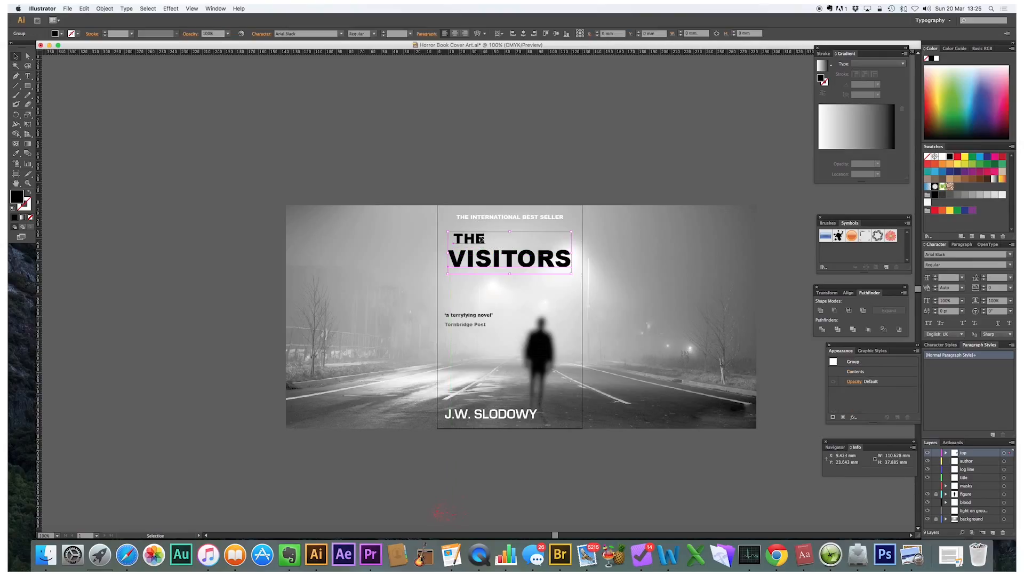
# Ungroup the title, shift "THE" right above "VISITORS" and enlarge it to about 39 pt
pyautogui.click(104, 8)
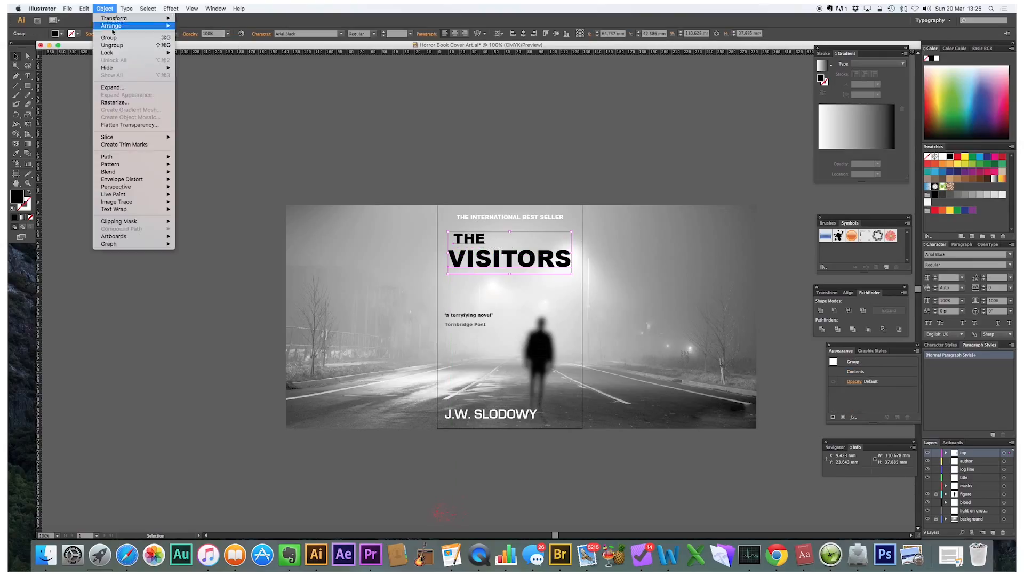
pyautogui.click(478, 158)
pyautogui.moveTo(475, 231); pyautogui.dragTo(493, 234)
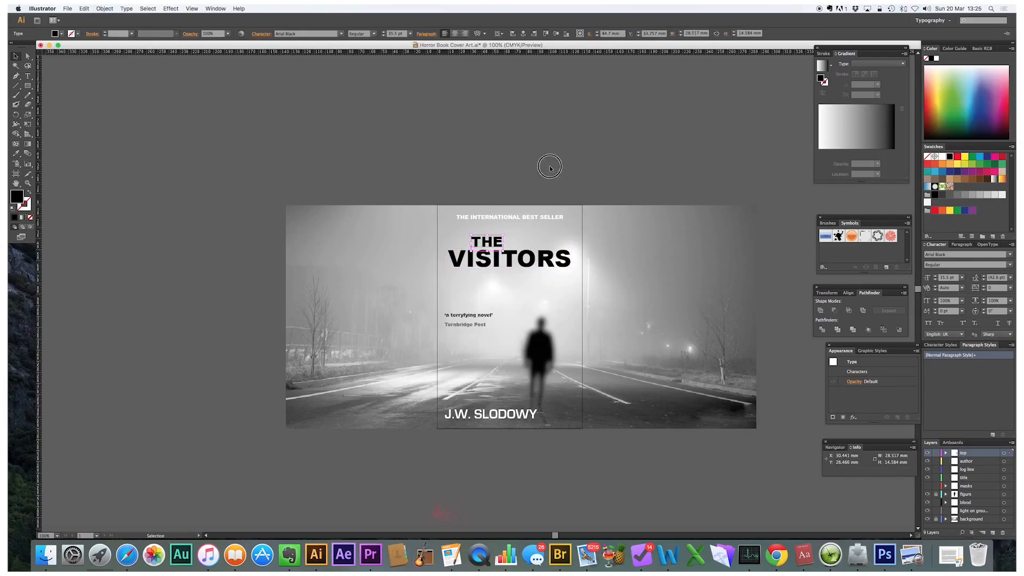
pyautogui.click(503, 236)
pyautogui.moveTo(502, 237); pyautogui.dragTo(508, 233)
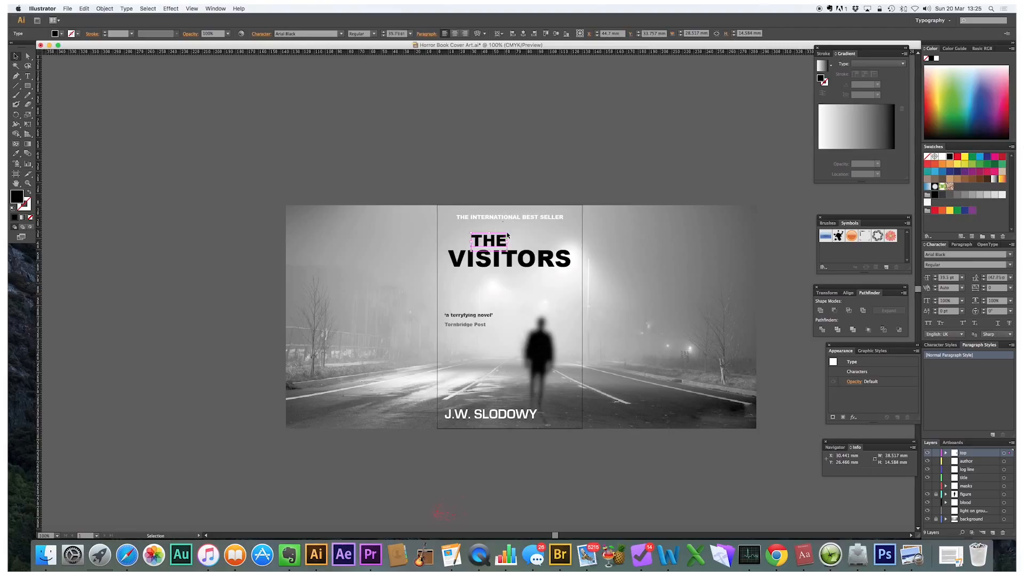
# Recolour both title words with a mid-grey sampled from the road beside the figure's feet
pyautogui.keyDown('shift'); pyautogui.click(527, 259); pyautogui.keyUp('shift')
pyautogui.click(16, 153)
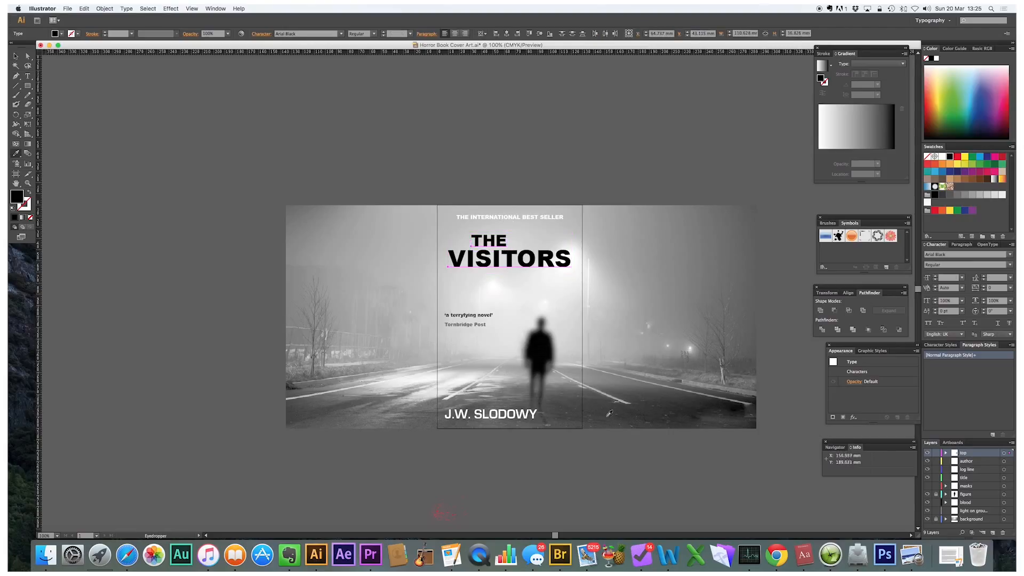
pyautogui.click(570, 397)
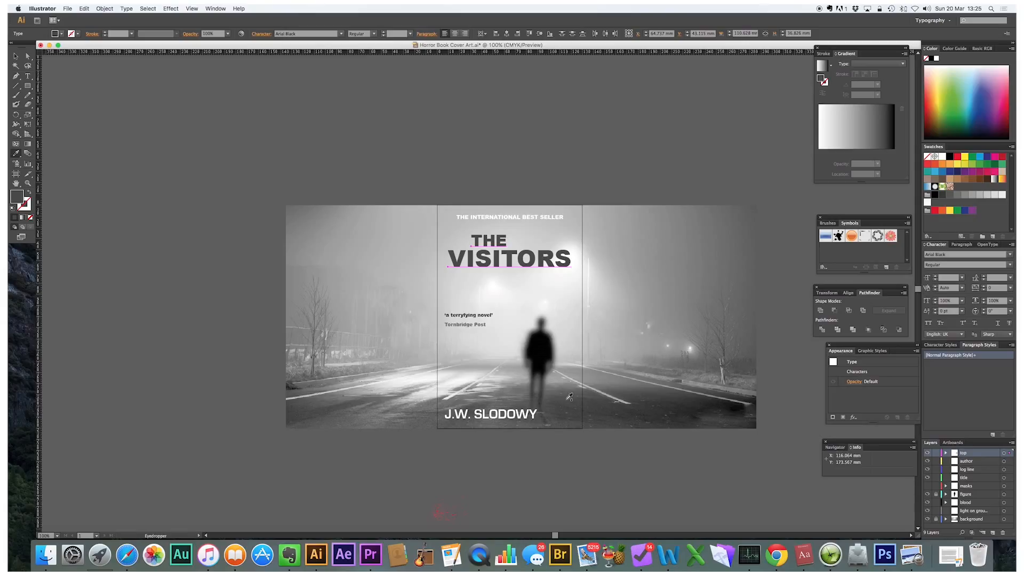
pyautogui.click(515, 400)
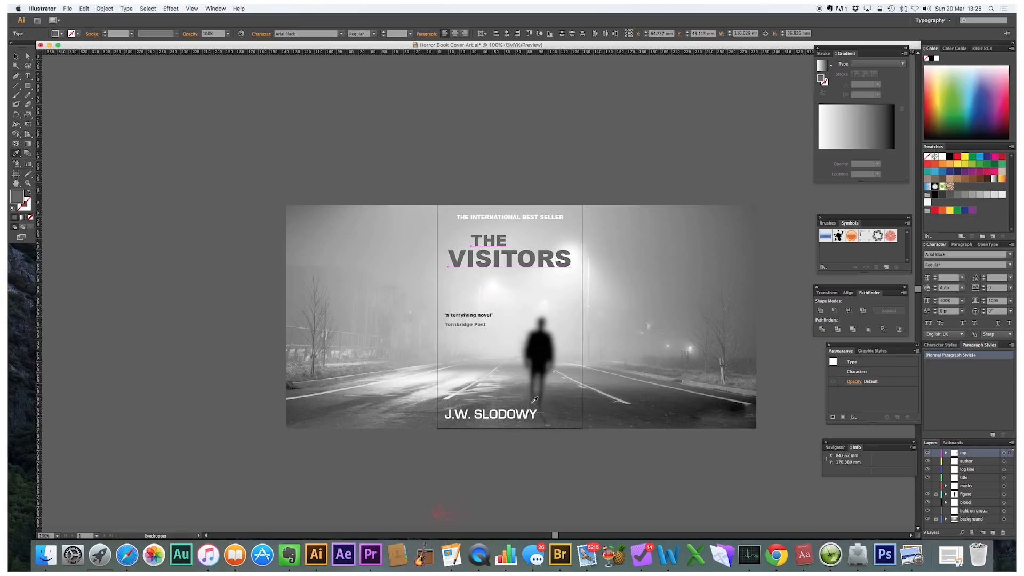
pyautogui.click(15, 56)
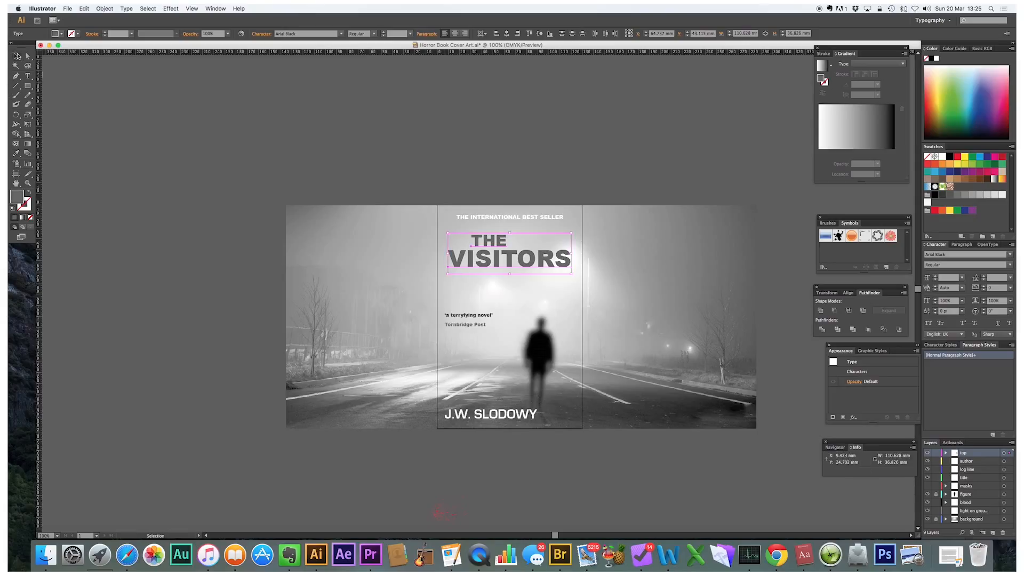
# Apply a Gaussian Blur with a radius of about 5.6 pixels to both title words and deselect them
pyautogui.click(170, 9)
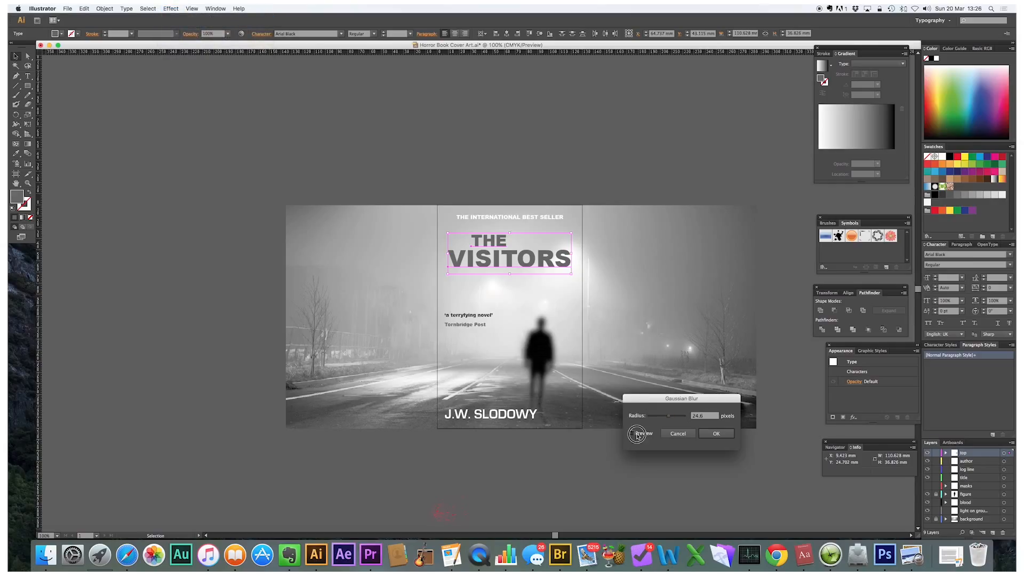
pyautogui.click(632, 433)
pyautogui.moveTo(668, 416); pyautogui.dragTo(661, 419)
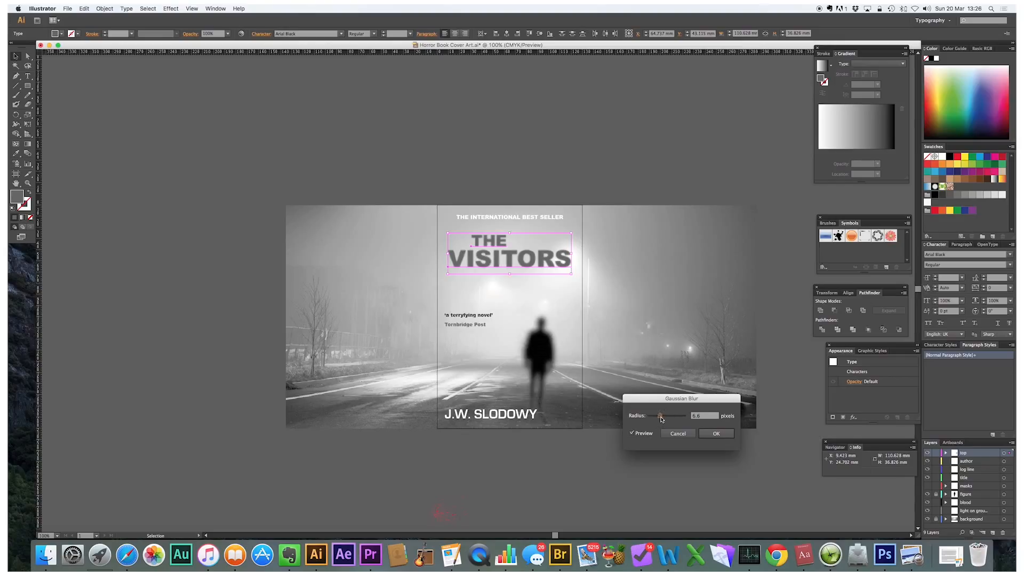
pyautogui.click(716, 433)
pyautogui.click(675, 462)
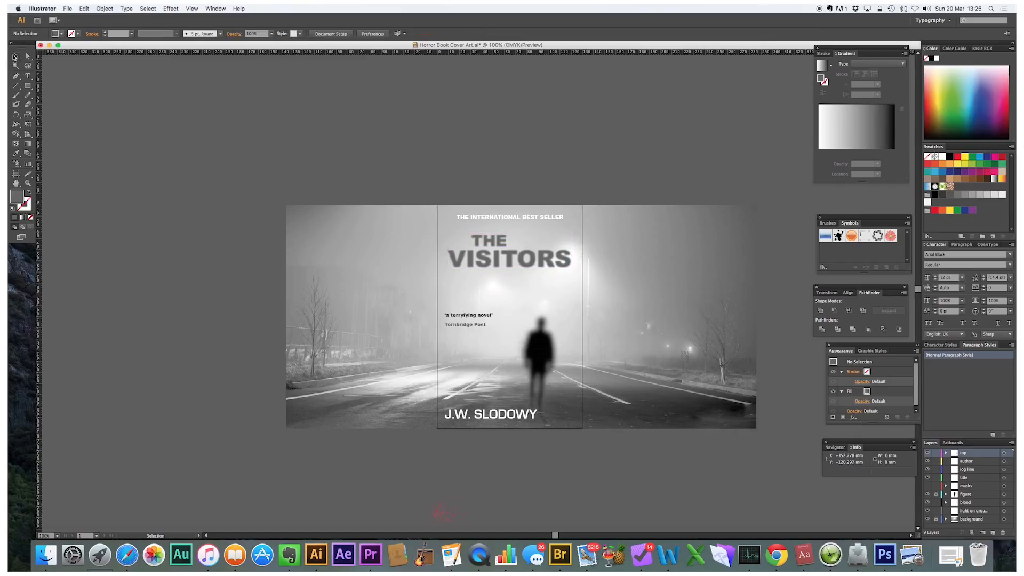
# Select the best-seller line, the quote and the author name together
pyautogui.click(531, 217)
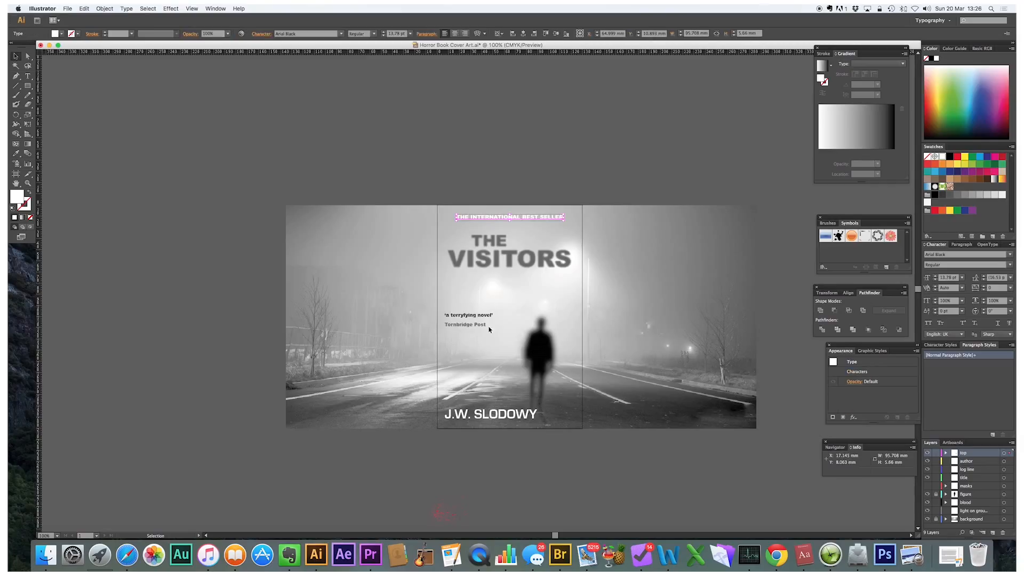
pyautogui.keyDown('shift'); pyautogui.click(486, 315); pyautogui.keyUp('shift')
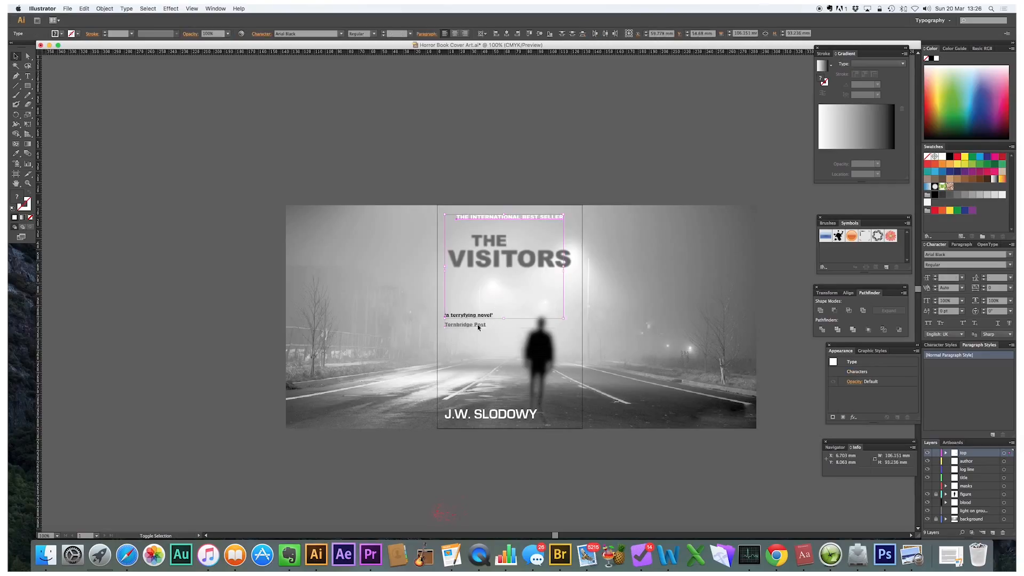
pyautogui.keyDown('shift'); pyautogui.click(495, 412); pyautogui.keyUp('shift')
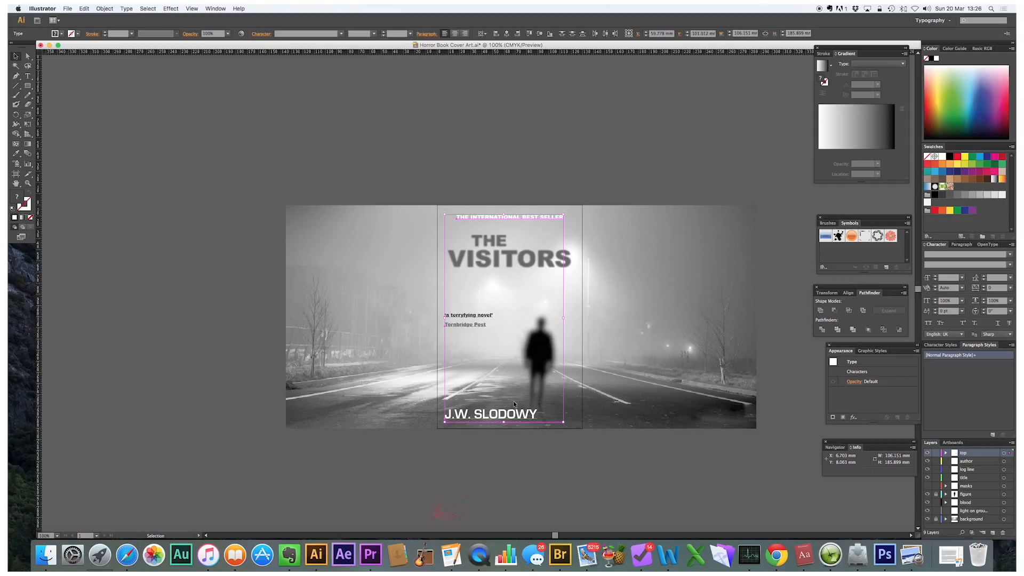
pyautogui.click(170, 8)
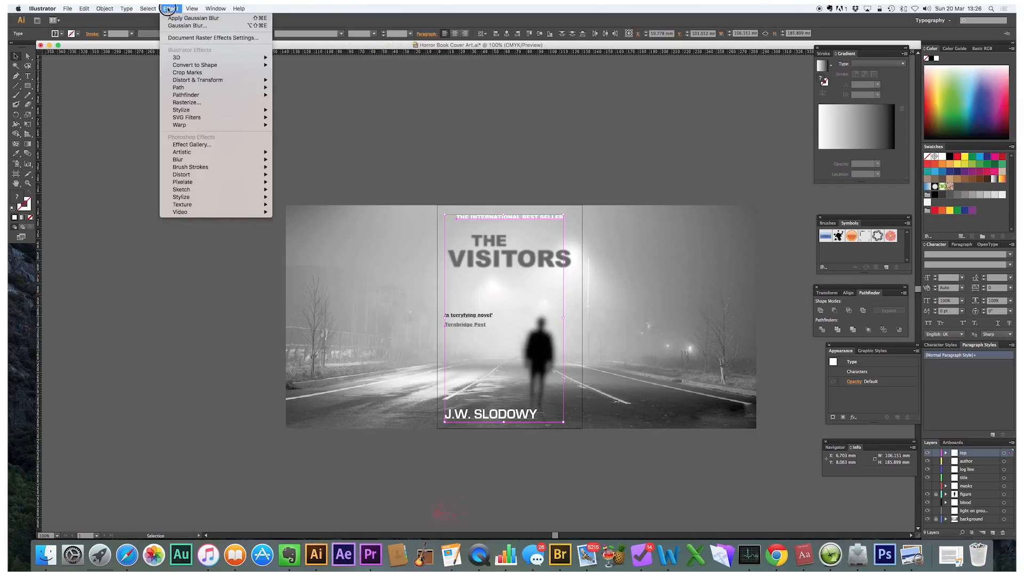
pyautogui.click(175, 26)
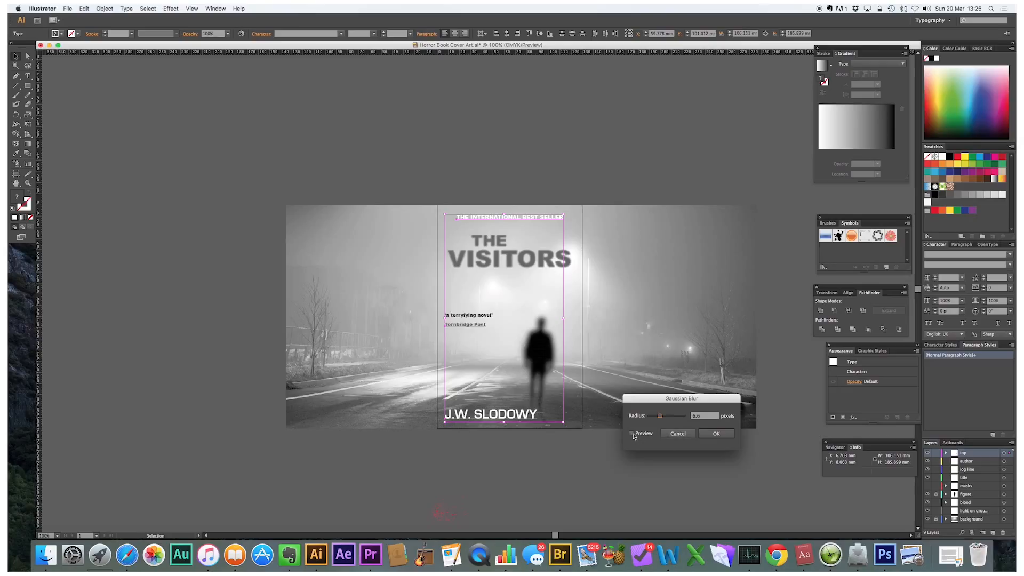
pyautogui.click(678, 434)
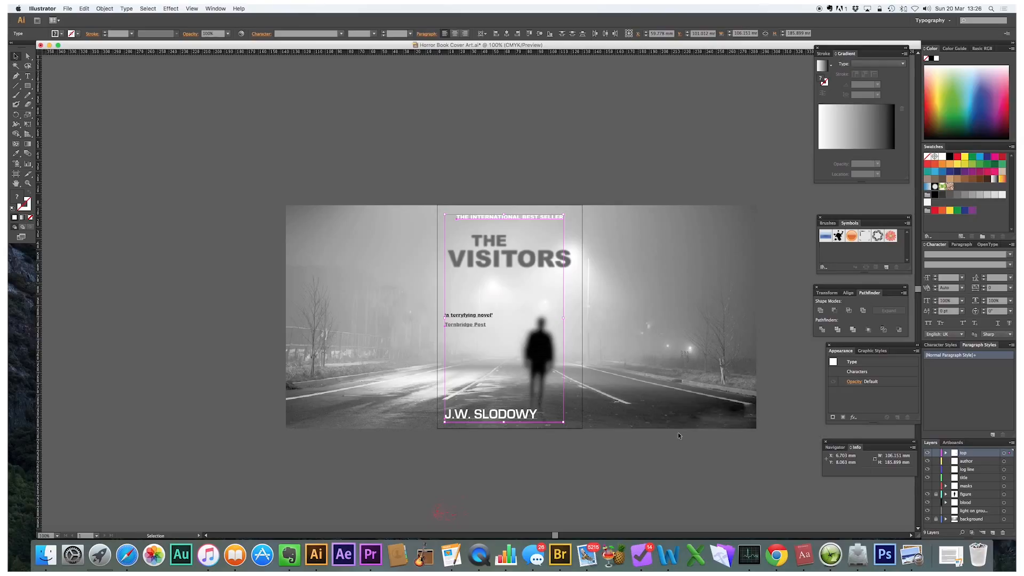
# Examine the sharpness of the best-seller line beside the blurred title up close and across the whole cover
pyautogui.press('z')
pyautogui.moveTo(410, 190); pyautogui.dragTo(643, 309)
pyautogui.press('v')
pyautogui.click(331, 167)
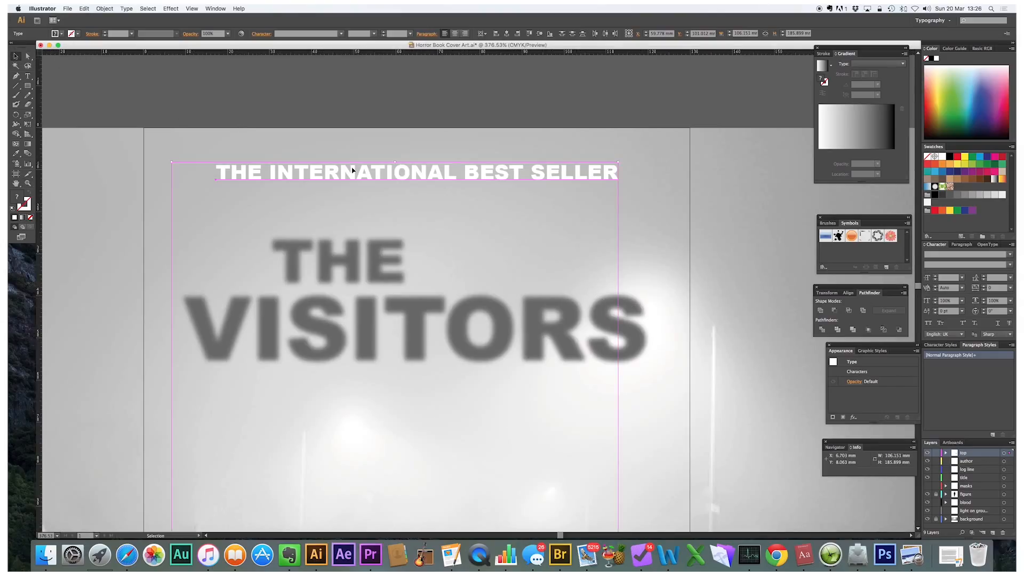
pyautogui.press('super+minus')
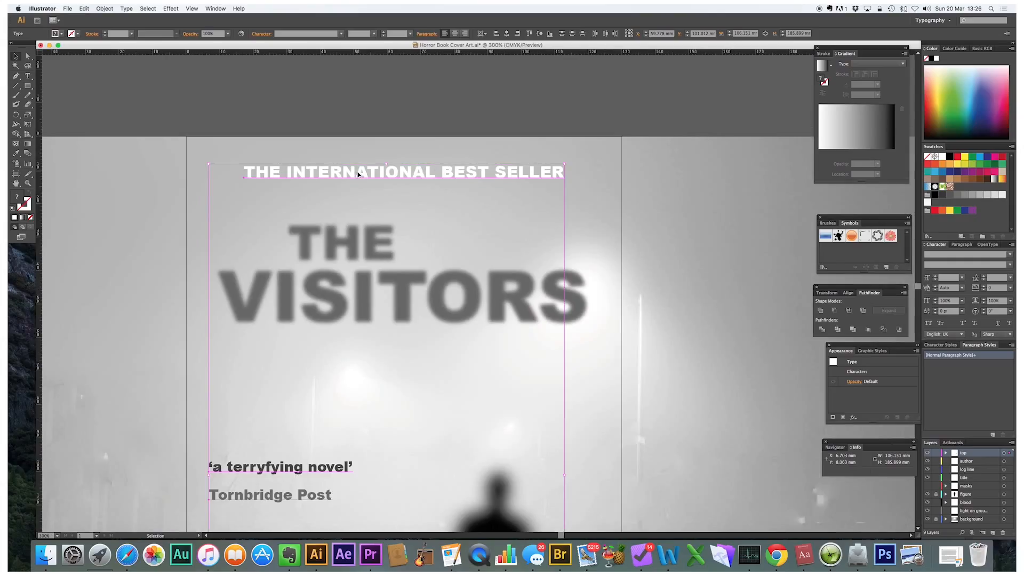
pyautogui.press('super+1')
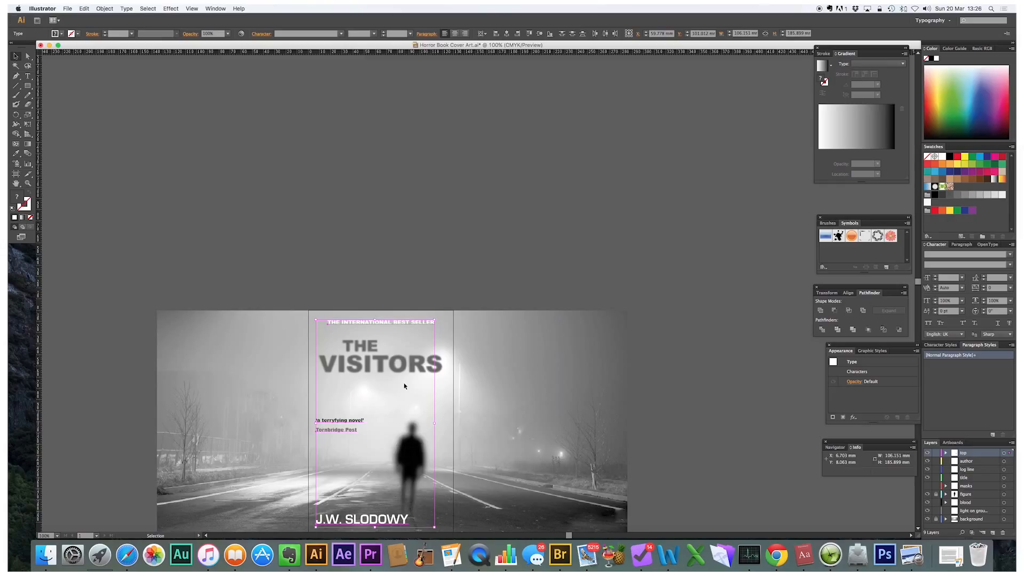
pyautogui.press('z')
pyautogui.moveTo(318, 299); pyautogui.dragTo(451, 356)
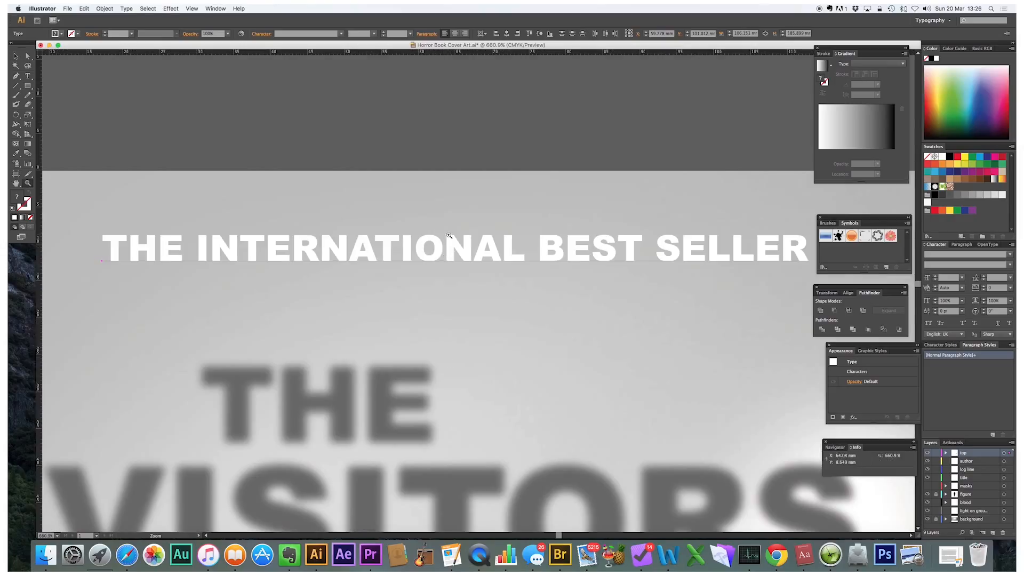
pyautogui.click(17, 55)
pyautogui.scroll(-5, 477, 396)
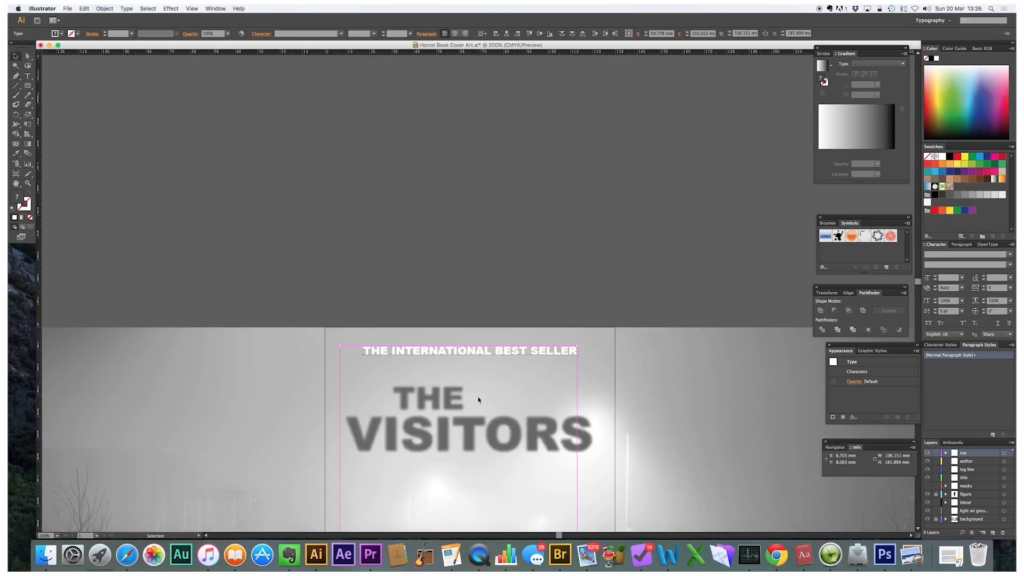
pyautogui.scroll(-1, 502, 427)
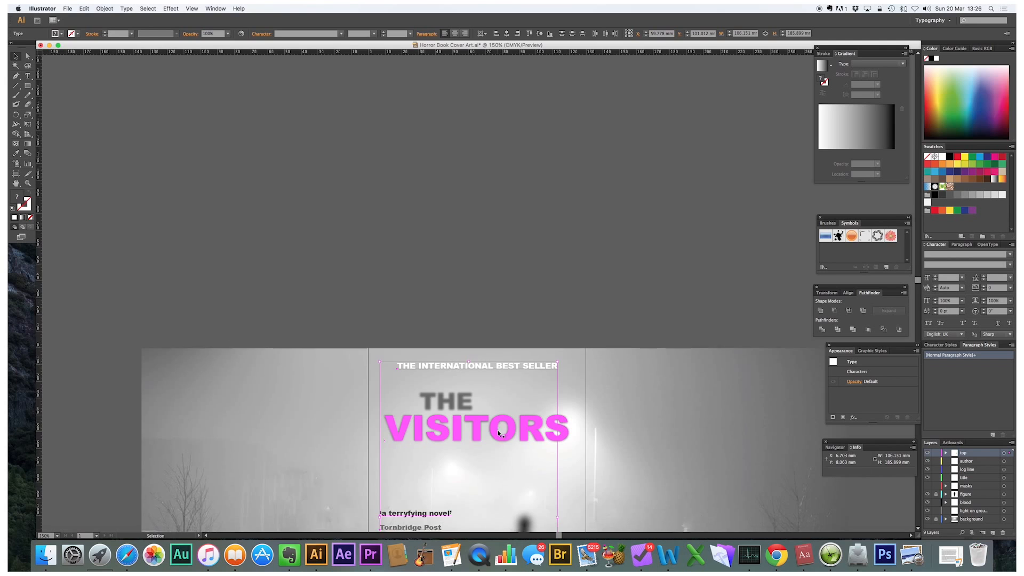
pyautogui.scroll(-4, 498, 429)
pyautogui.scroll(-2, 469, 431)
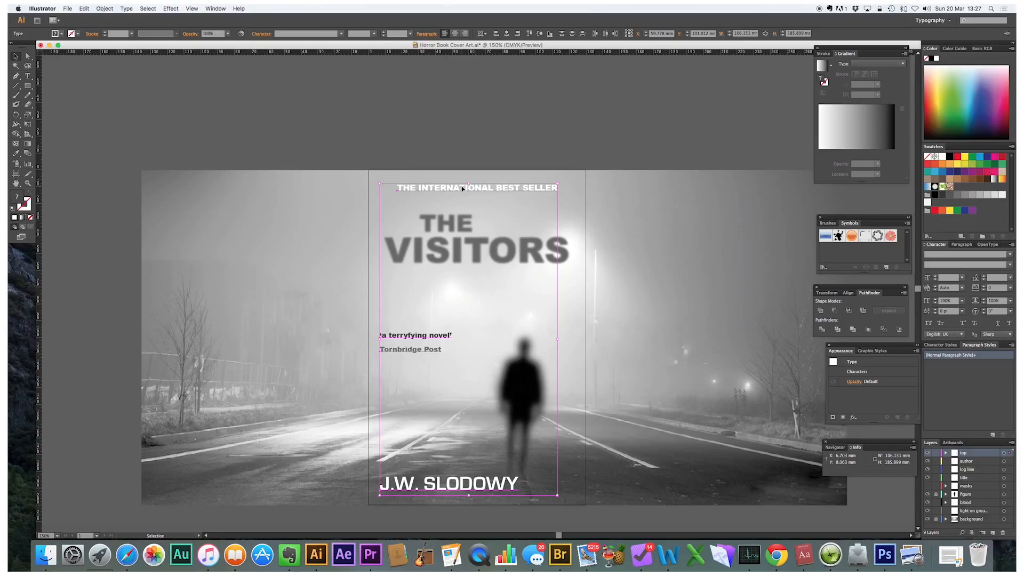
# Apply a Gaussian Blur with a radius of 1.2 pixels to the best-seller line, quote and author name, and deselect them
pyautogui.click(176, 10)
pyautogui.click(197, 26)
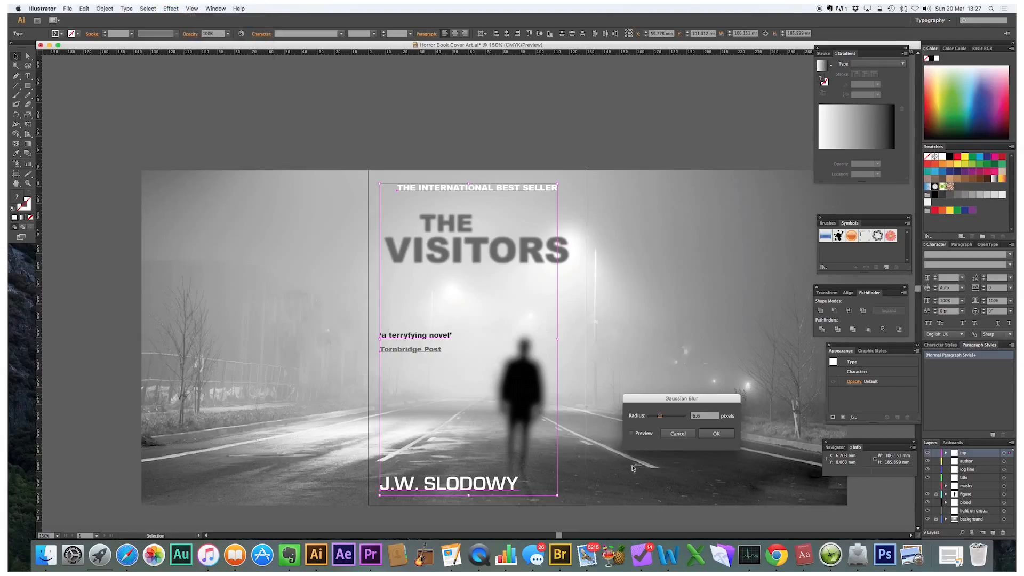
pyautogui.click(631, 433)
pyautogui.doubleClick(693, 415)
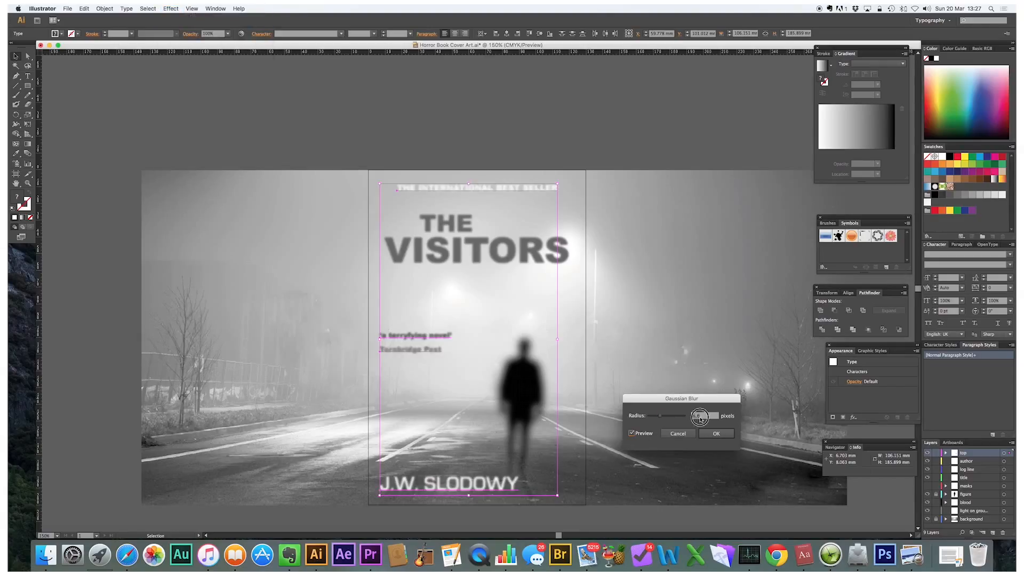
pyautogui.write('1.2')
pyautogui.click(724, 434)
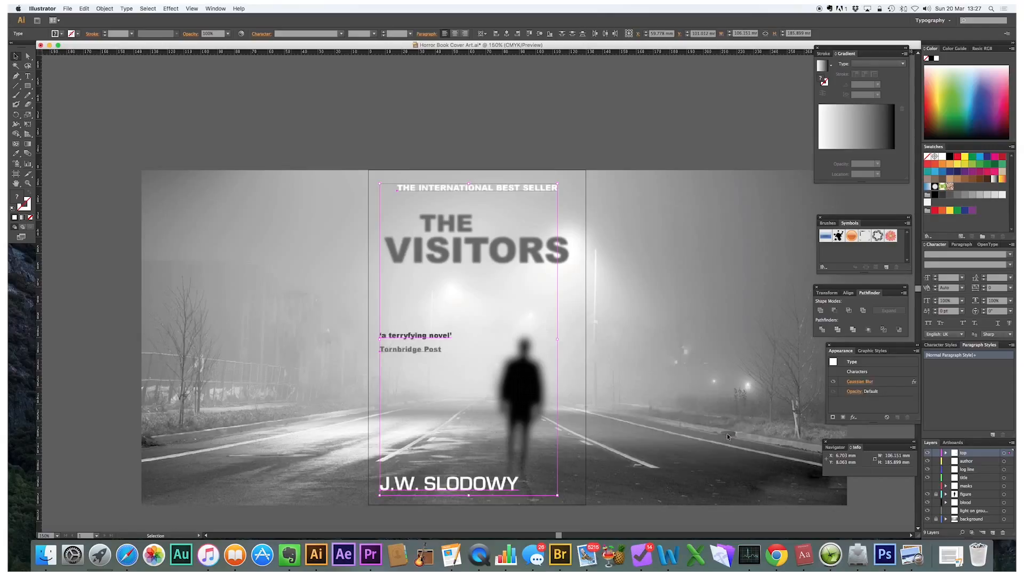
pyautogui.click(523, 102)
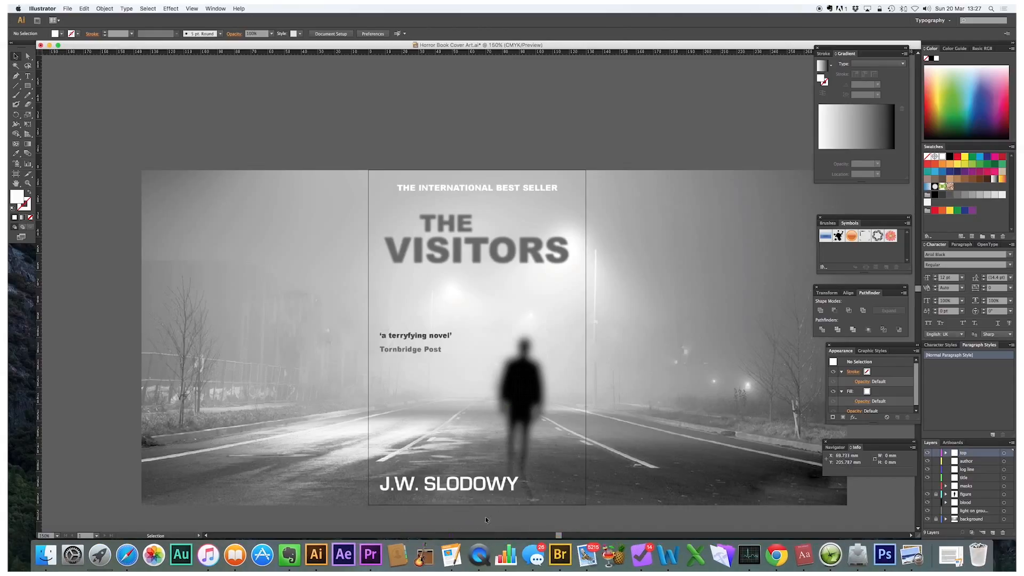
# Inspect the blurred author name and the road around the figure's feet up close, and return to the whole cover
pyautogui.click(472, 491)
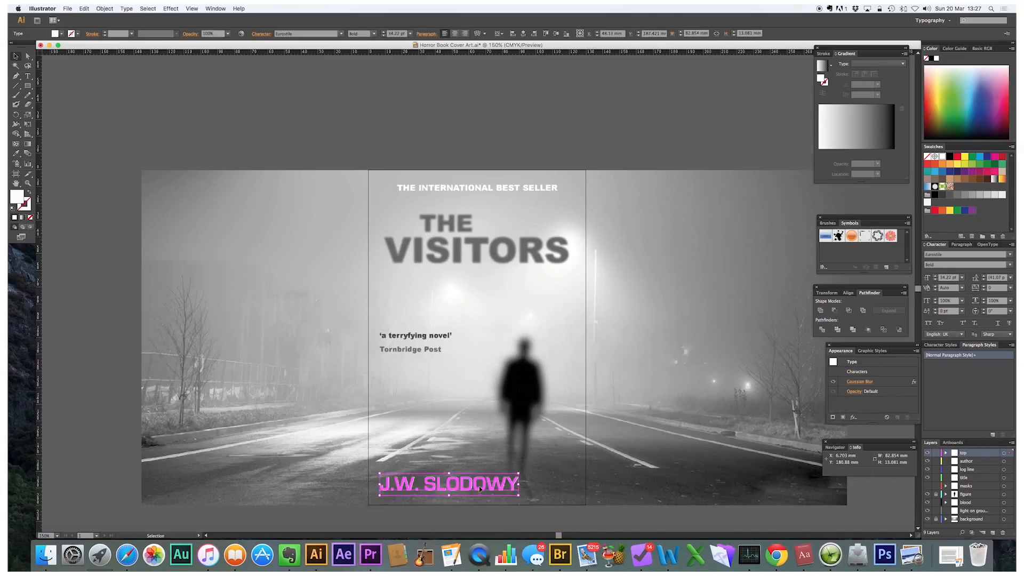
pyautogui.press('z')
pyautogui.moveTo(390, 436); pyautogui.dragTo(506, 499)
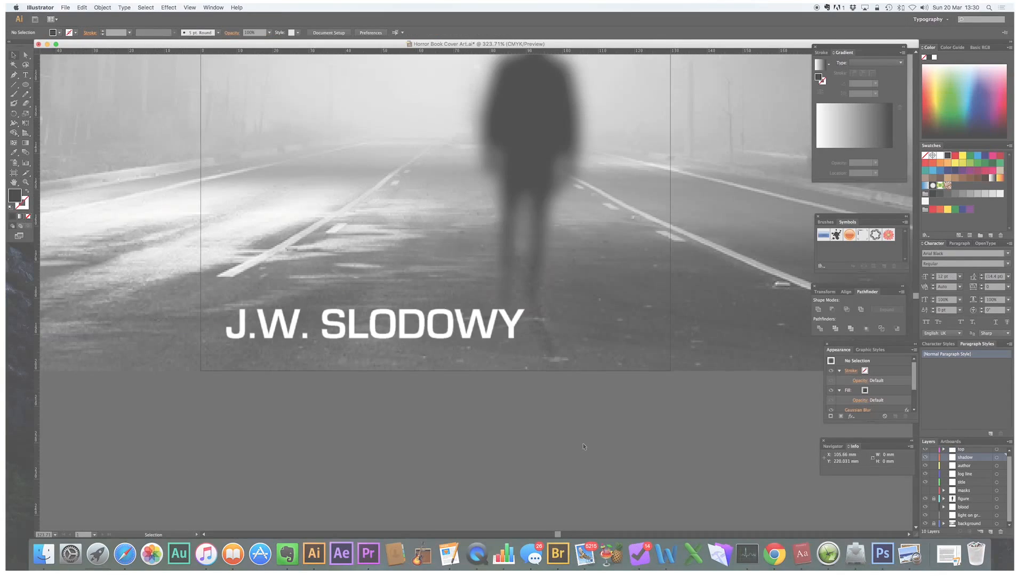
pyautogui.scroll(2, 583, 447)
pyautogui.scroll(-2, 583, 446)
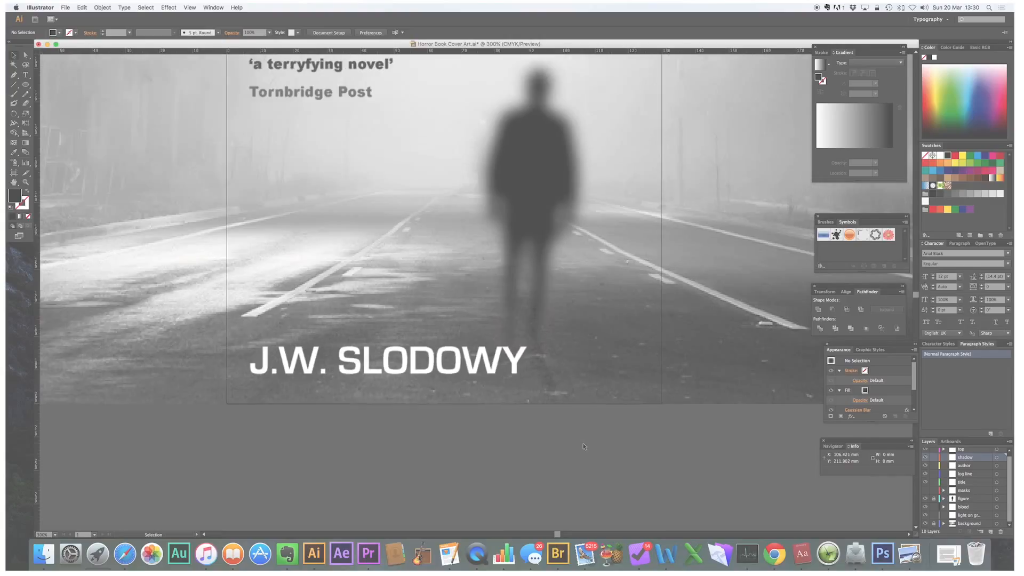
pyautogui.scroll(-5, 583, 445)
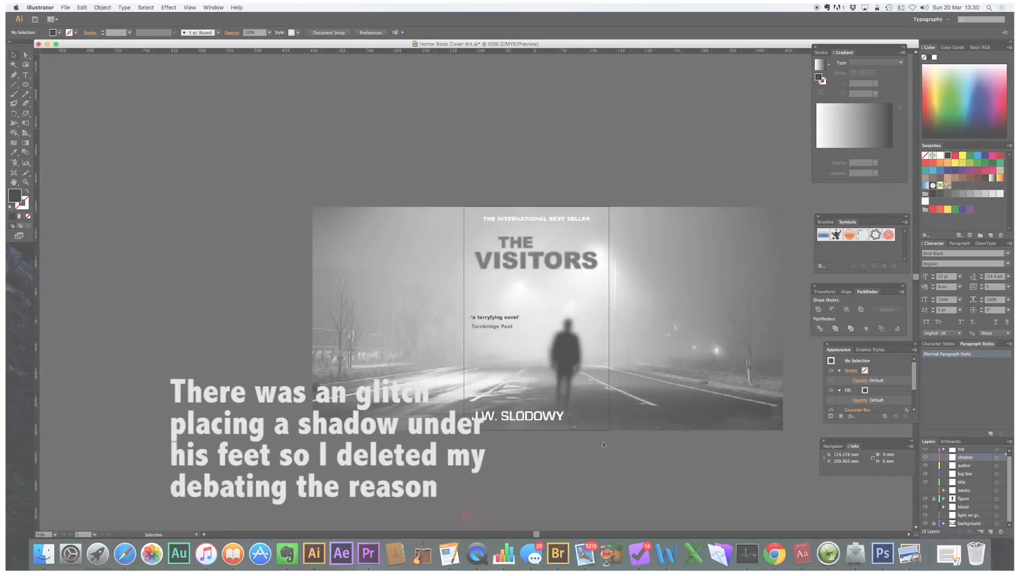
# Move the linked blood splatter image above the cover, trace it with the Low Fidelity Photo preset and expand the tracing
pyautogui.moveTo(558, 467); pyautogui.dragTo(543, 301)
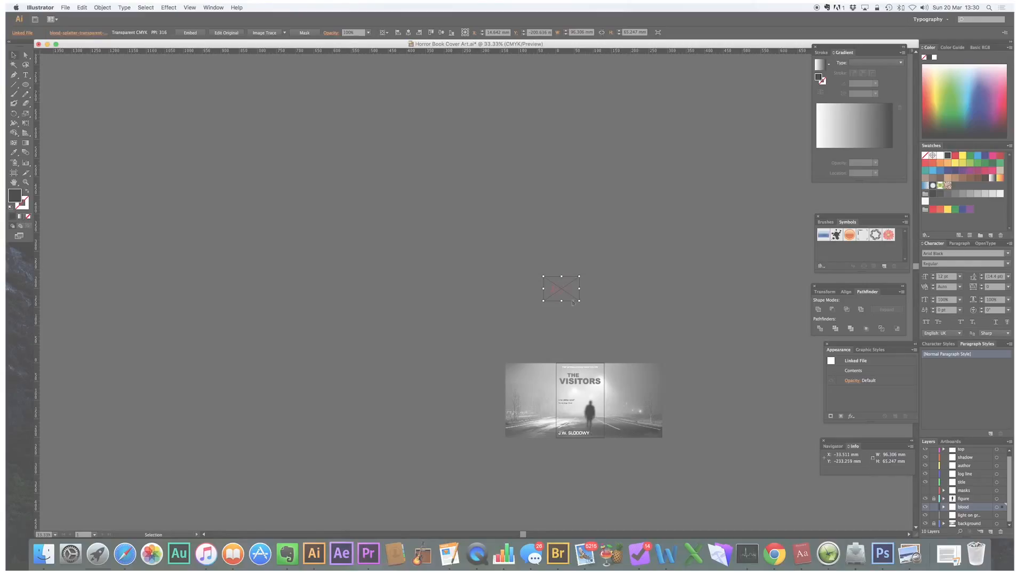
pyautogui.click(284, 33)
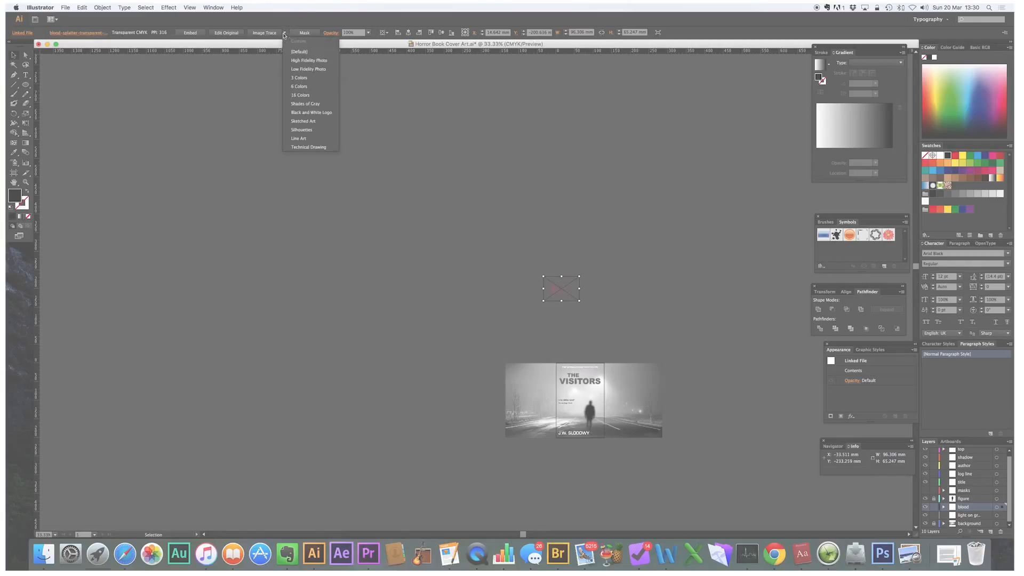
pyautogui.click(311, 70)
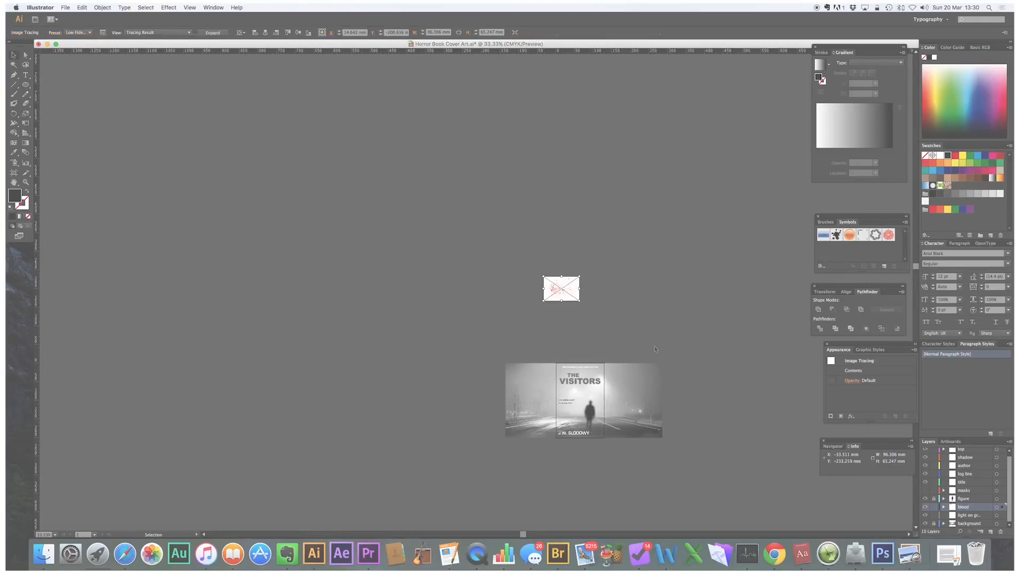
pyautogui.click(213, 33)
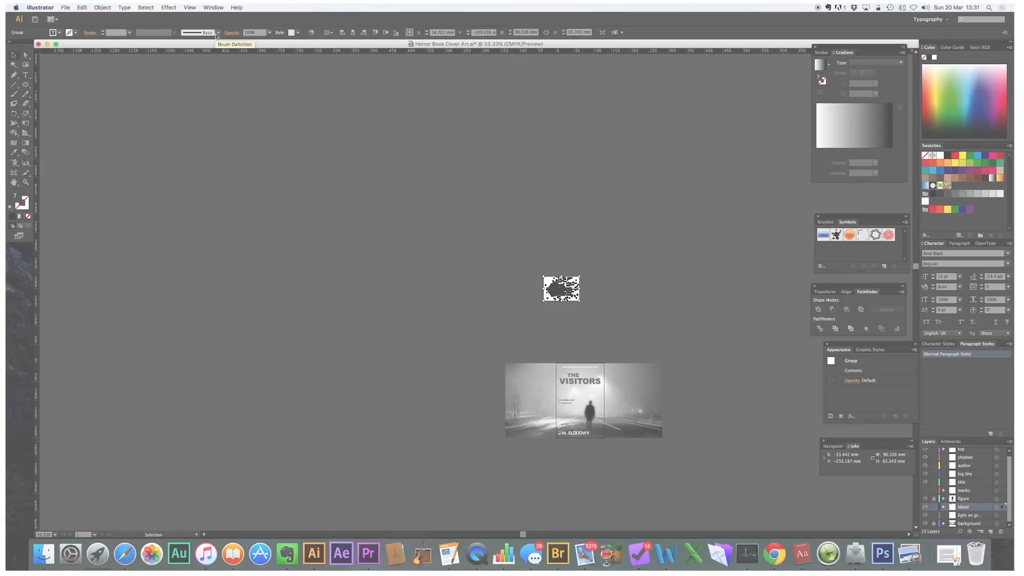
# Ungroup the expanded splatter tracing and delete its white background pieces
pyautogui.click(99, 8)
pyautogui.click(105, 46)
pyautogui.click(584, 214)
pyautogui.click(577, 299)
pyautogui.click(554, 298)
pyautogui.click(546, 280)
pyautogui.press('Delete')
# Select all the red droplets of the splatter and enlarge them to about 137 by 99 mm
pyautogui.moveTo(525, 265); pyautogui.dragTo(597, 308)
pyautogui.press('z')
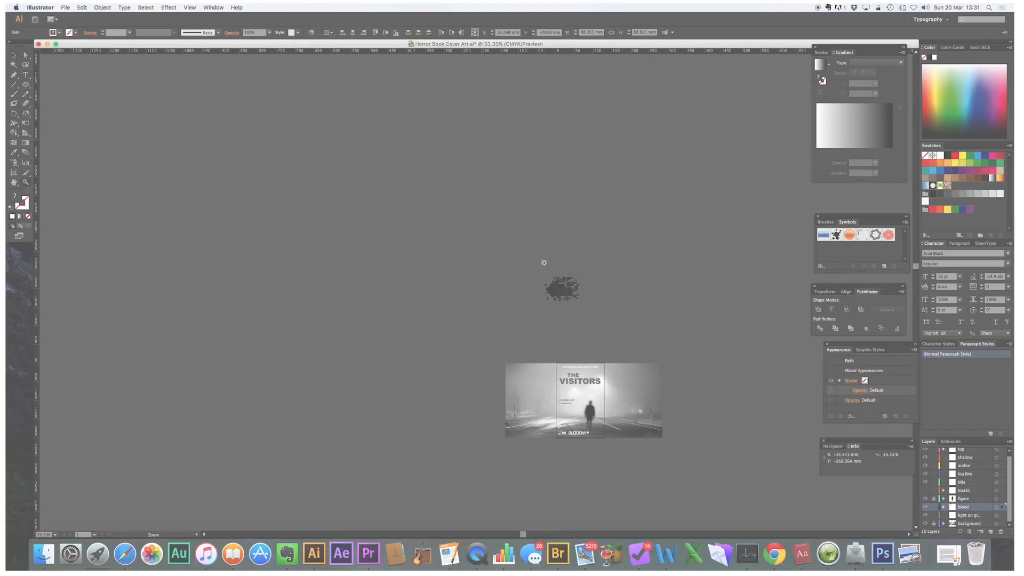
pyautogui.moveTo(540, 265); pyautogui.dragTo(586, 306)
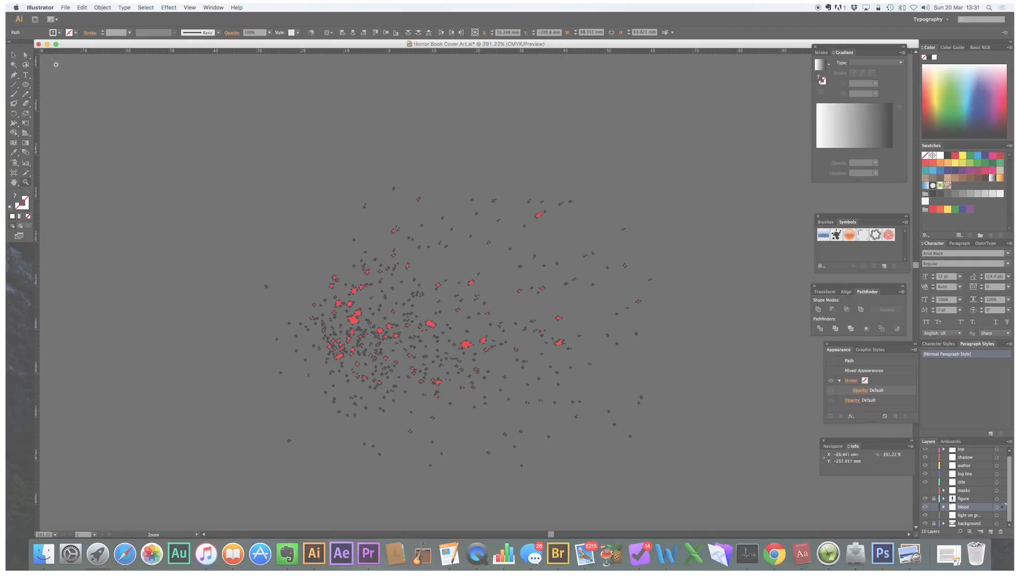
pyautogui.click(14, 55)
pyautogui.click(260, 117)
pyautogui.scroll(-3, 264, 123)
pyautogui.scroll(-1, 264, 123)
pyautogui.moveTo(263, 123); pyautogui.dragTo(494, 312)
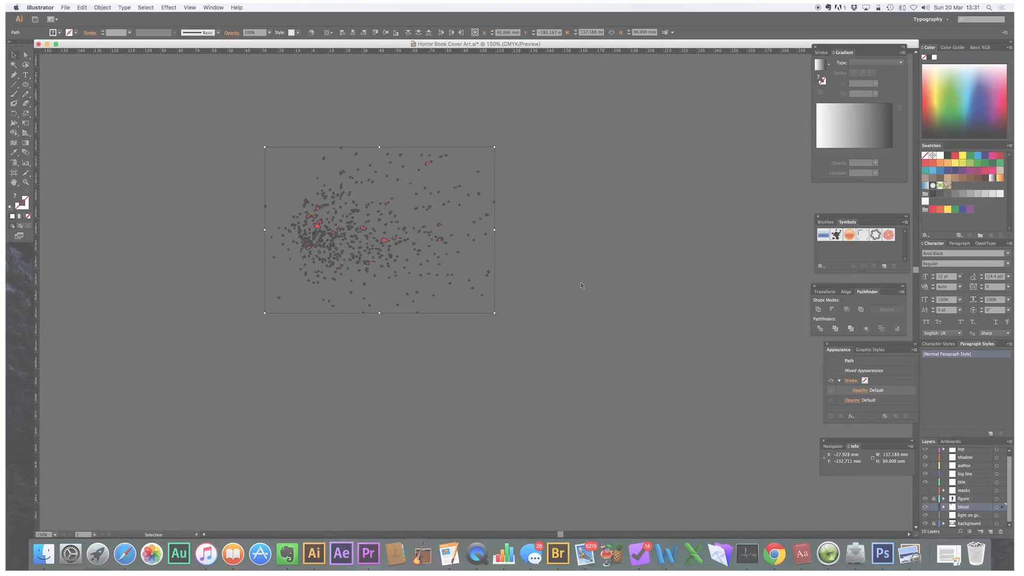
# Move the splatter higher above the cover, duplicate it between the original and the cover, and deselect it
pyautogui.scroll(-4, 581, 285)
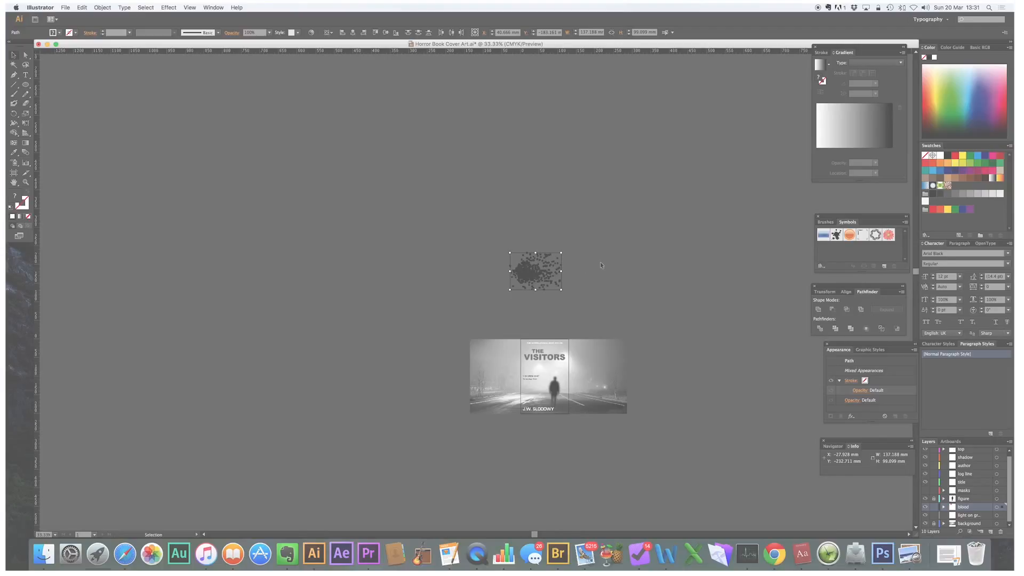
pyautogui.moveTo(560, 291); pyautogui.dragTo(538, 207)
pyautogui.moveTo(477, 177); pyautogui.dragTo(616, 246)
pyautogui.moveTo(534, 208); pyautogui.dragTo(532, 263)
pyautogui.click(634, 263)
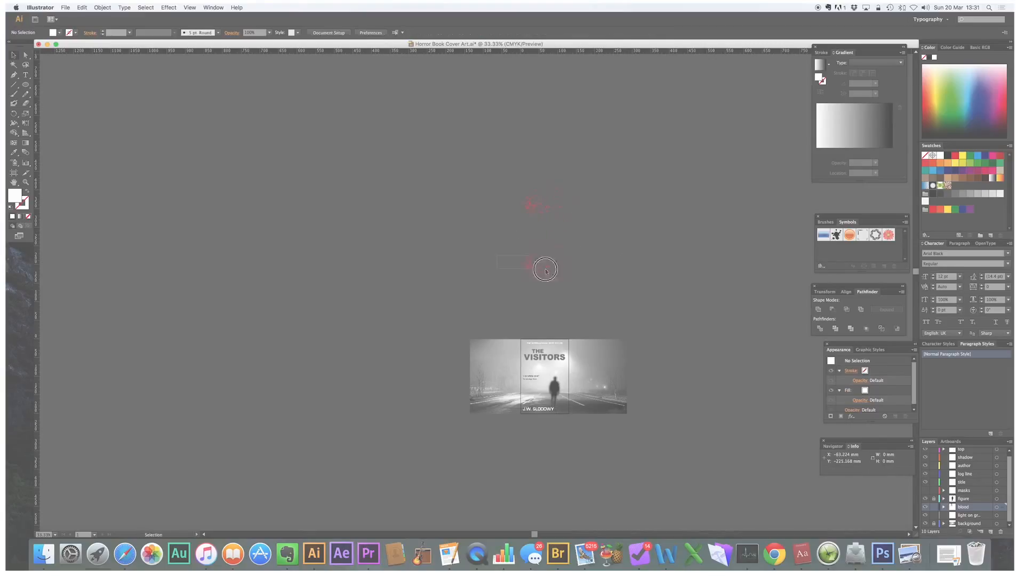
# Delete a horizontal band of droplets about 145 mm wide across the middle of the duplicated splatter
pyautogui.moveTo(490, 259); pyautogui.dragTo(580, 268)
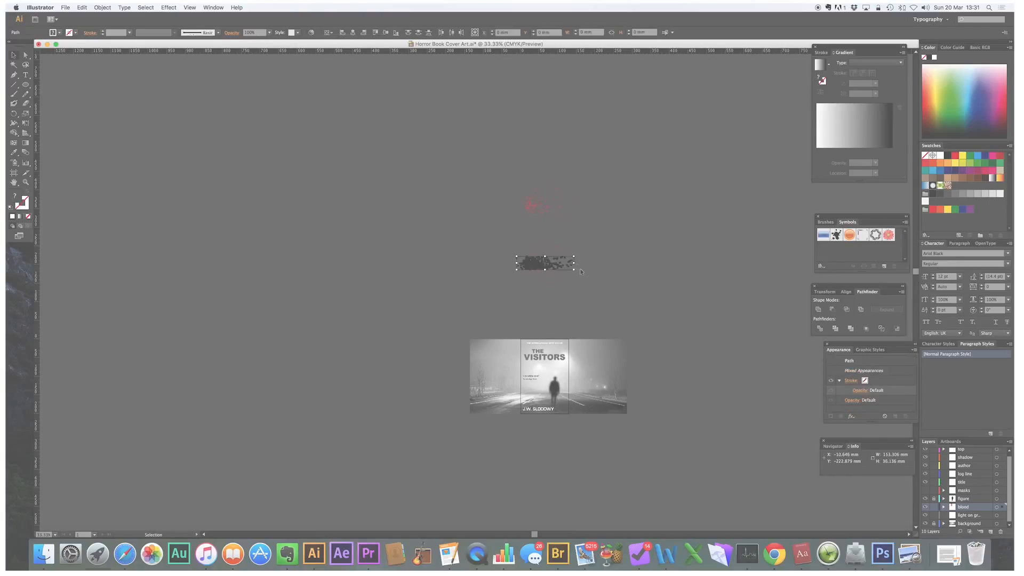
pyautogui.click(607, 257)
pyautogui.press('z')
pyautogui.moveTo(506, 236); pyautogui.dragTo(580, 289)
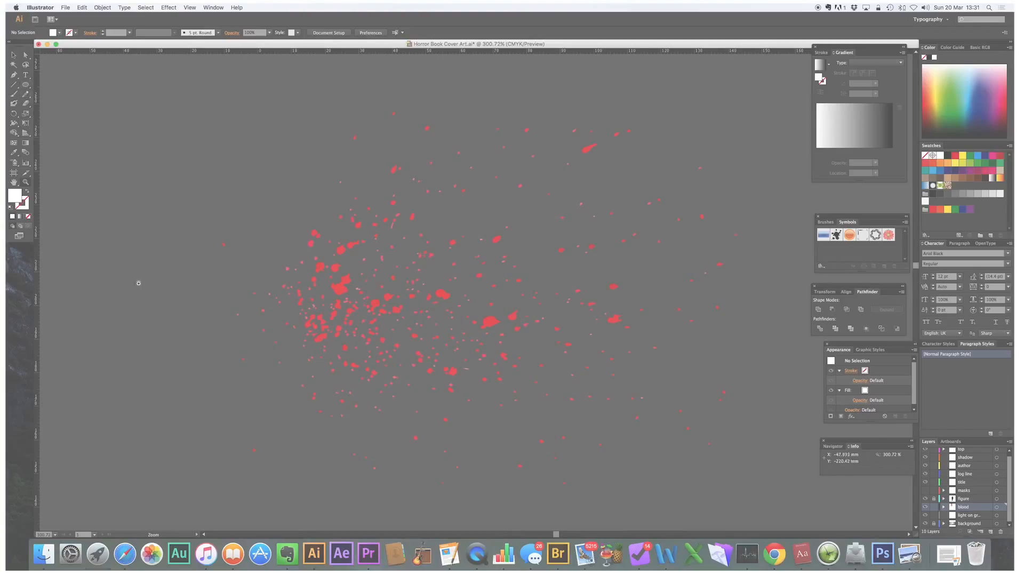
pyautogui.click(13, 55)
pyautogui.moveTo(235, 267); pyautogui.dragTo(749, 330)
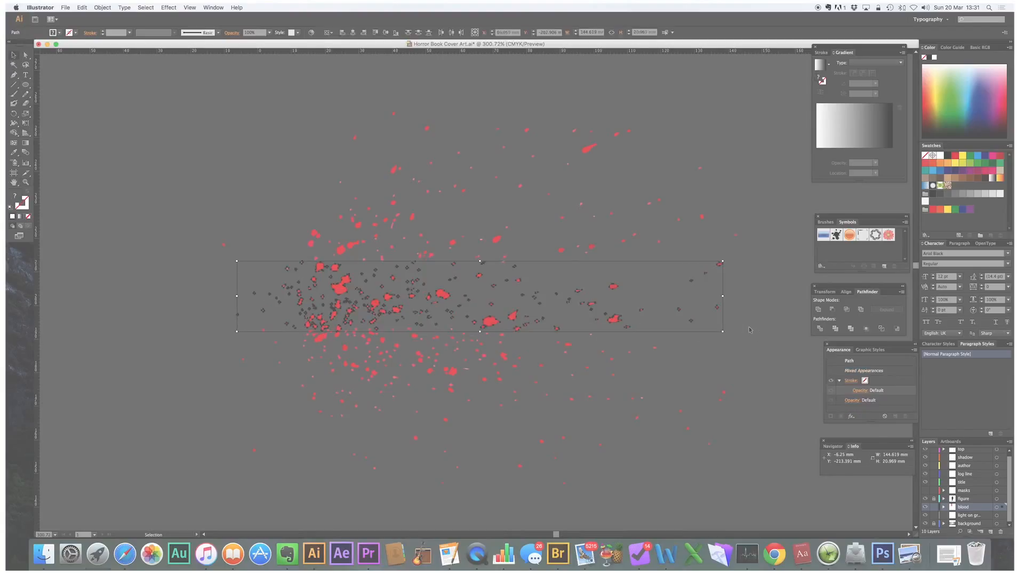
pyautogui.press('Delete')
# Move the upper droplets of the duplicated splatter down to close the gap above its lower droplets, and deselect them
pyautogui.moveTo(207, 100); pyautogui.dragTo(797, 284)
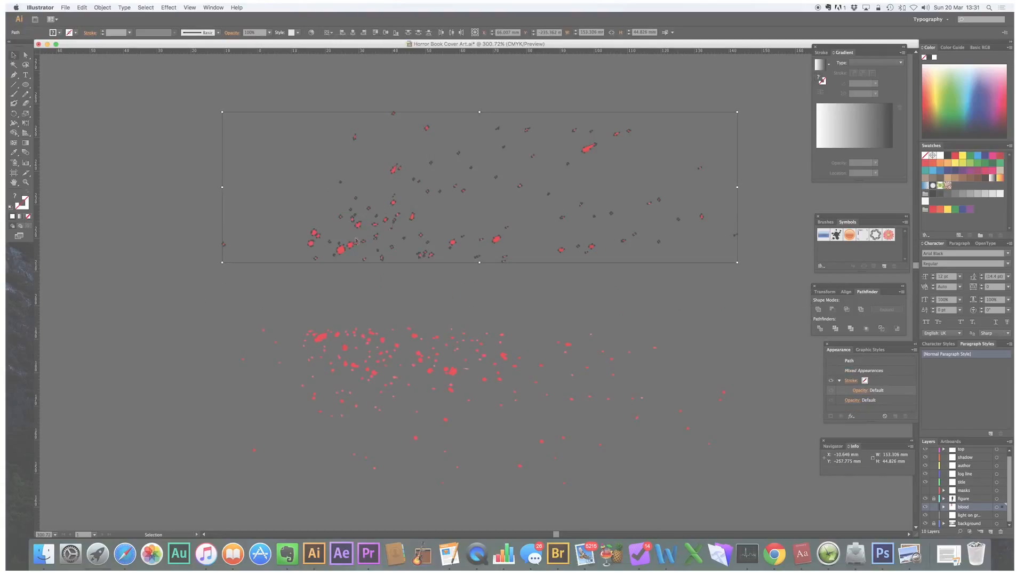
pyautogui.moveTo(358, 228); pyautogui.dragTo(371, 291)
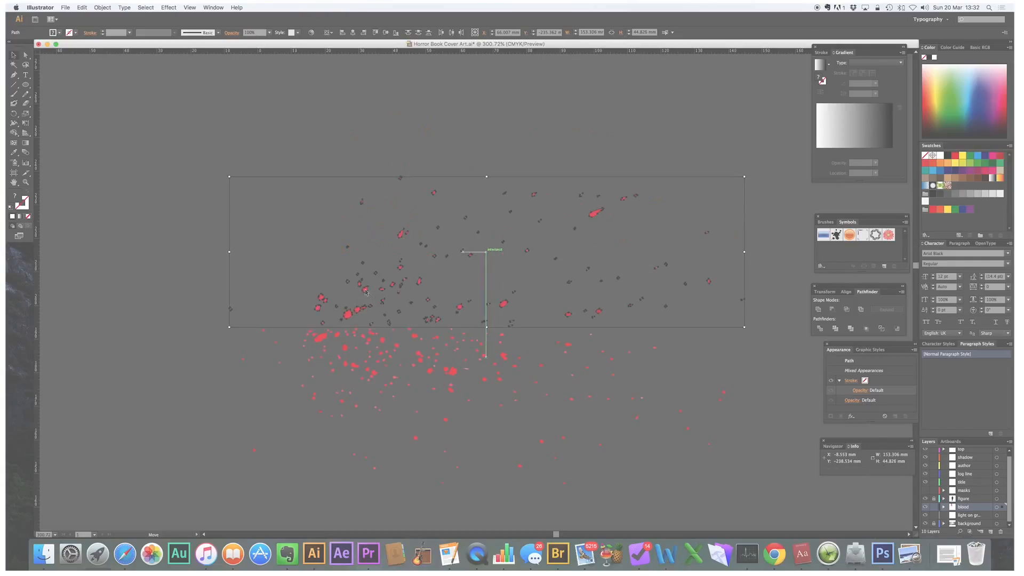
pyautogui.click(642, 456)
pyautogui.press('super+minus')
pyautogui.press('super+minus')
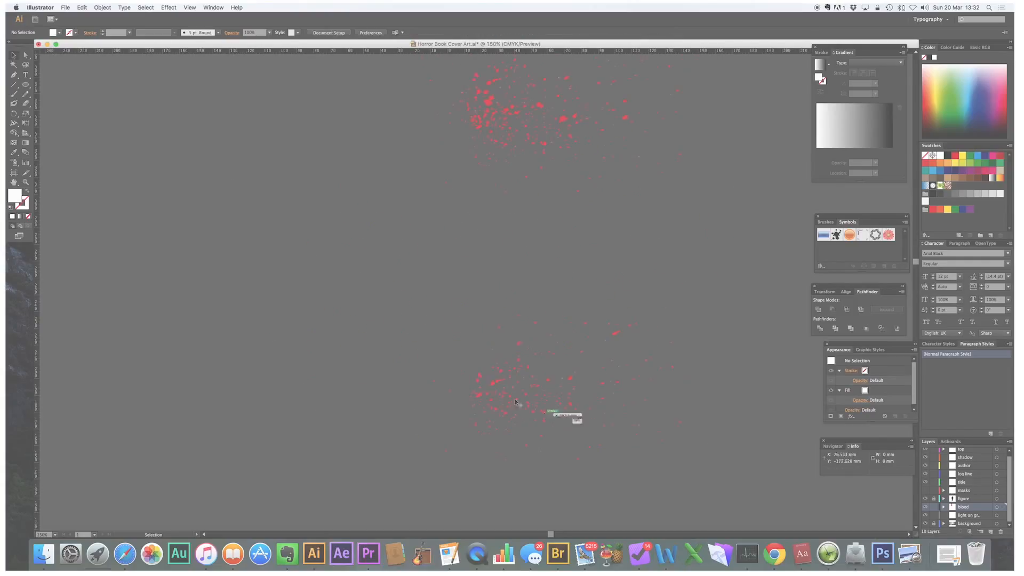
# Rotate the duplicated splatter about 180 degrees, move it up directly beneath the original splatter, and deselect it
pyautogui.moveTo(461, 346); pyautogui.dragTo(728, 465)
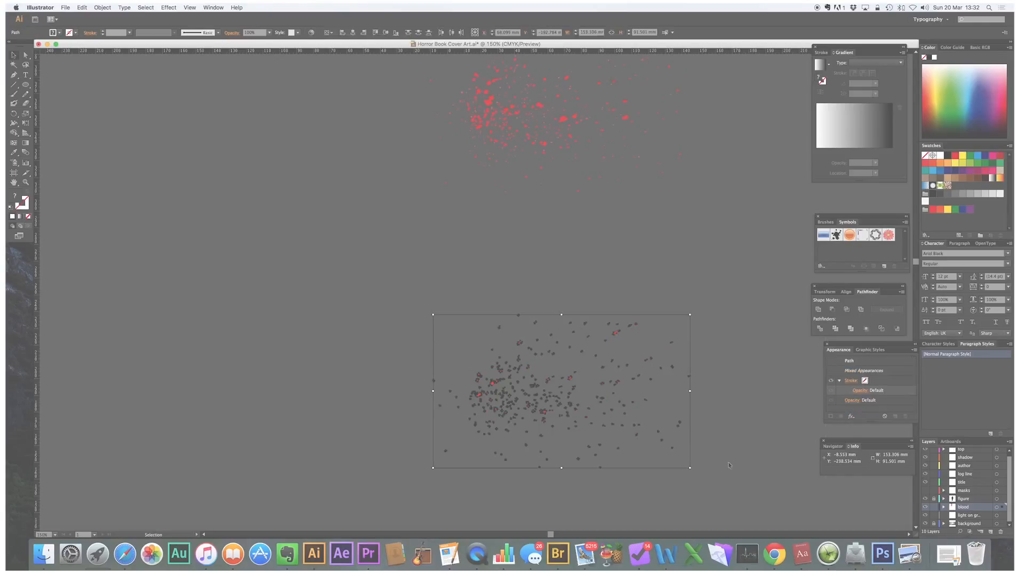
pyautogui.click(14, 113)
pyautogui.moveTo(629, 300); pyautogui.dragTo(539, 415)
pyautogui.press('v')
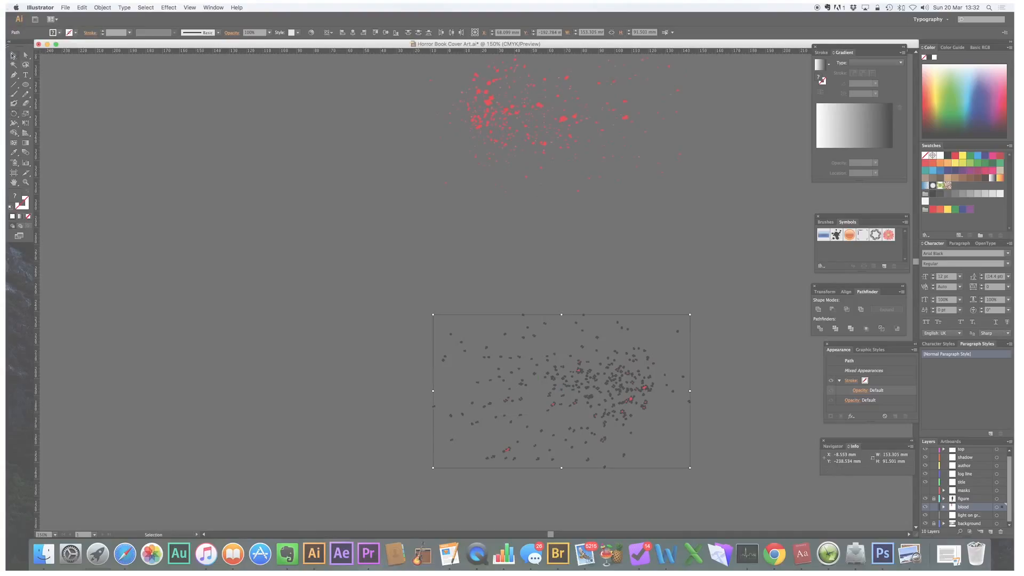
pyautogui.moveTo(618, 393); pyautogui.dragTo(614, 268)
pyautogui.click(733, 320)
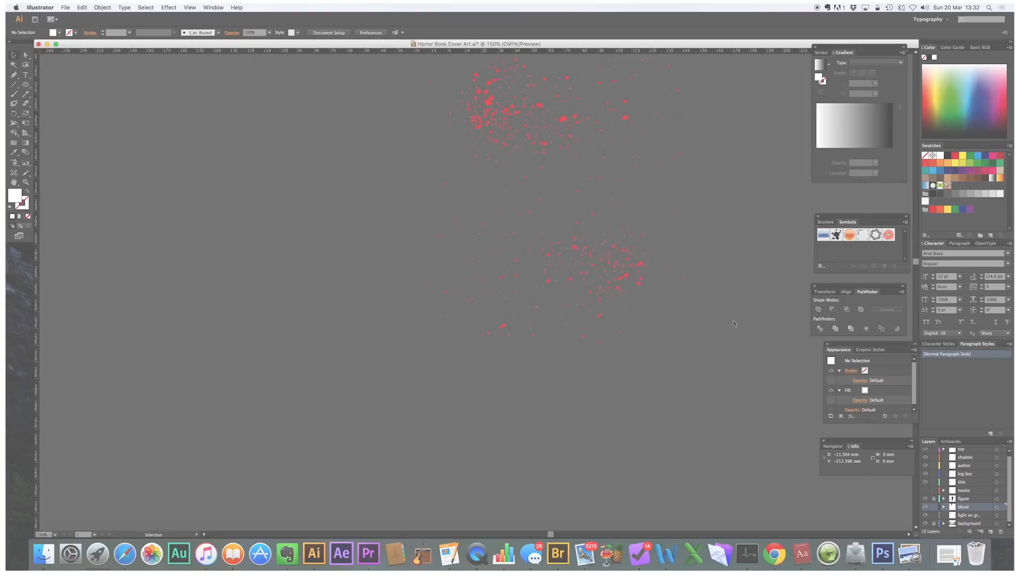
# Select all the droplets of both splatters and group them
pyautogui.scroll(-1, 732, 323)
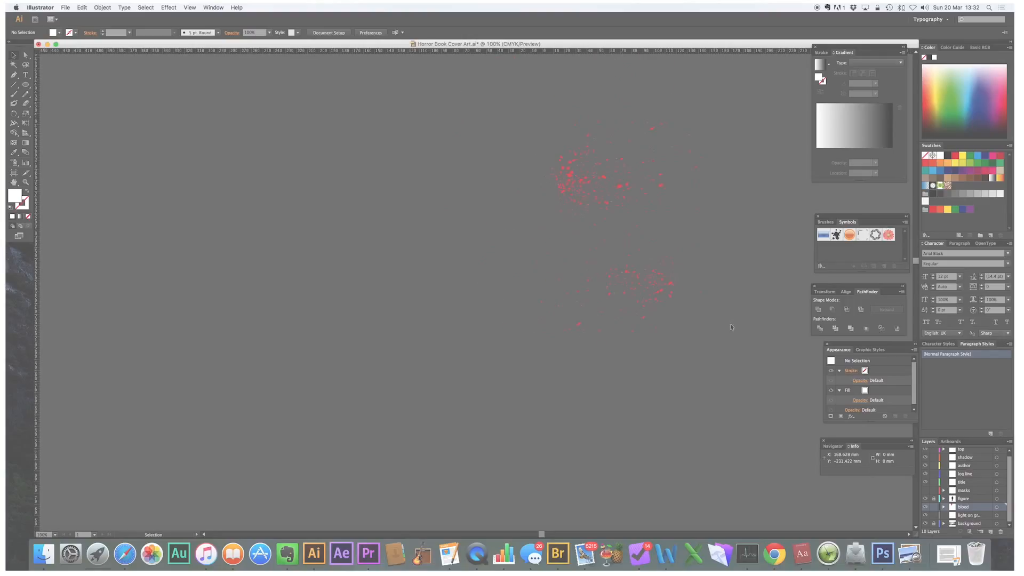
pyautogui.hscroll(3, 695, 323)
pyautogui.moveTo(380, 80); pyautogui.dragTo(737, 384)
pyautogui.press('super+g')
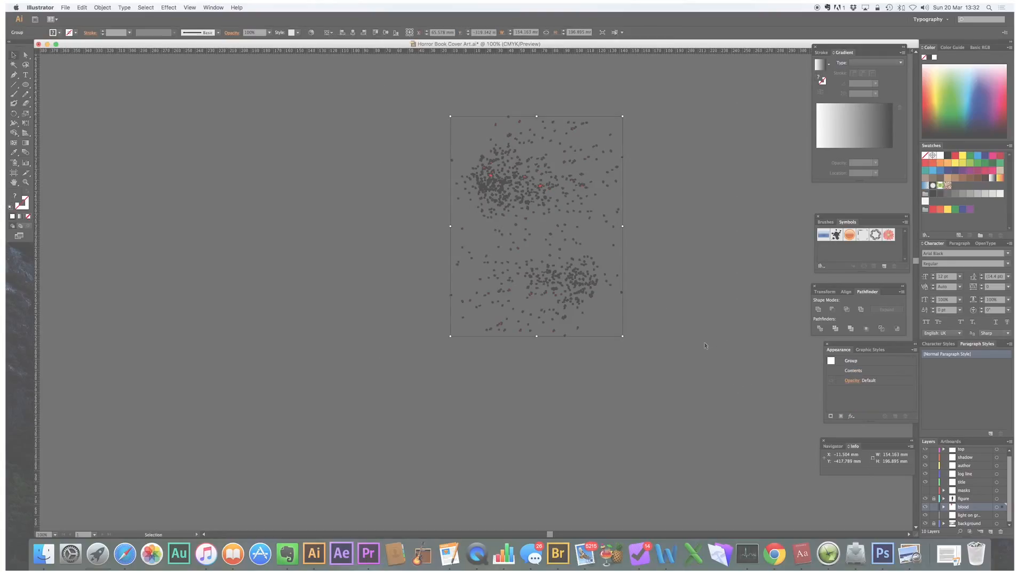
# Move the grouped splatter down over the front cover and recolour it white, leaving it deselected
pyautogui.scroll(-1, 705, 345)
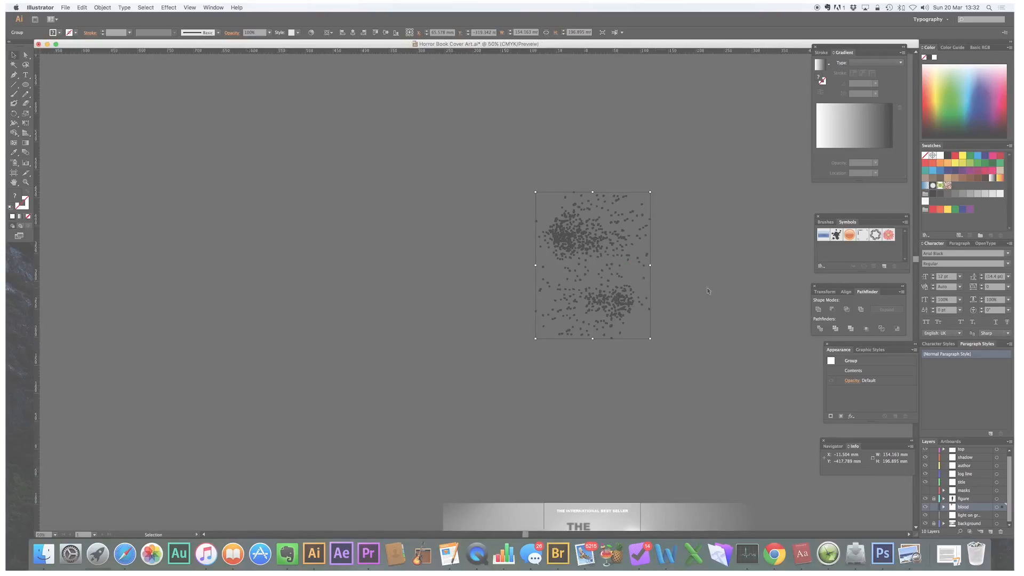
pyautogui.scroll(-1, 708, 291)
pyautogui.moveTo(642, 254); pyautogui.dragTo(642, 415)
pyautogui.moveTo(602, 376); pyautogui.dragTo(681, 476)
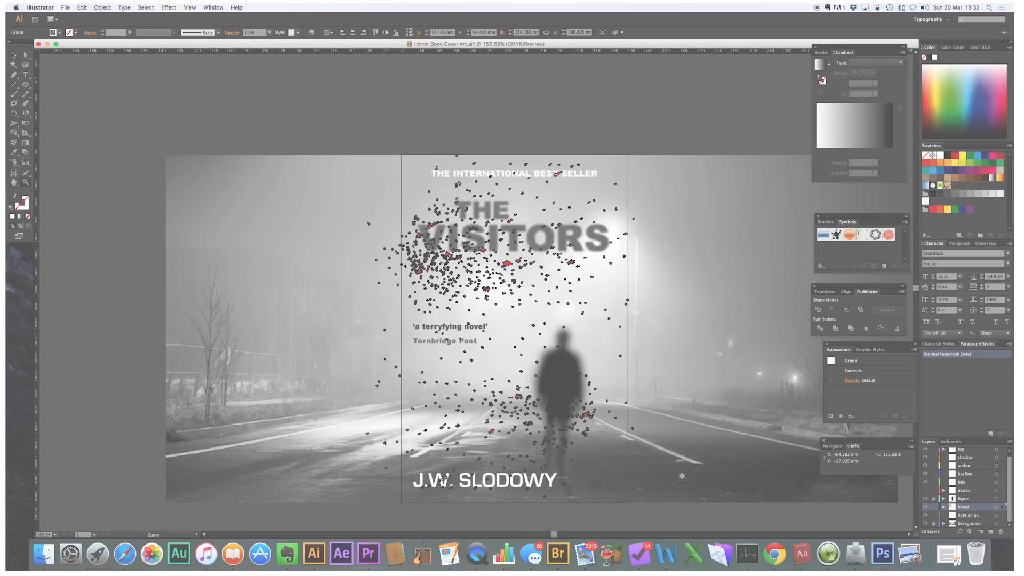
pyautogui.click(12, 56)
pyautogui.click(696, 98)
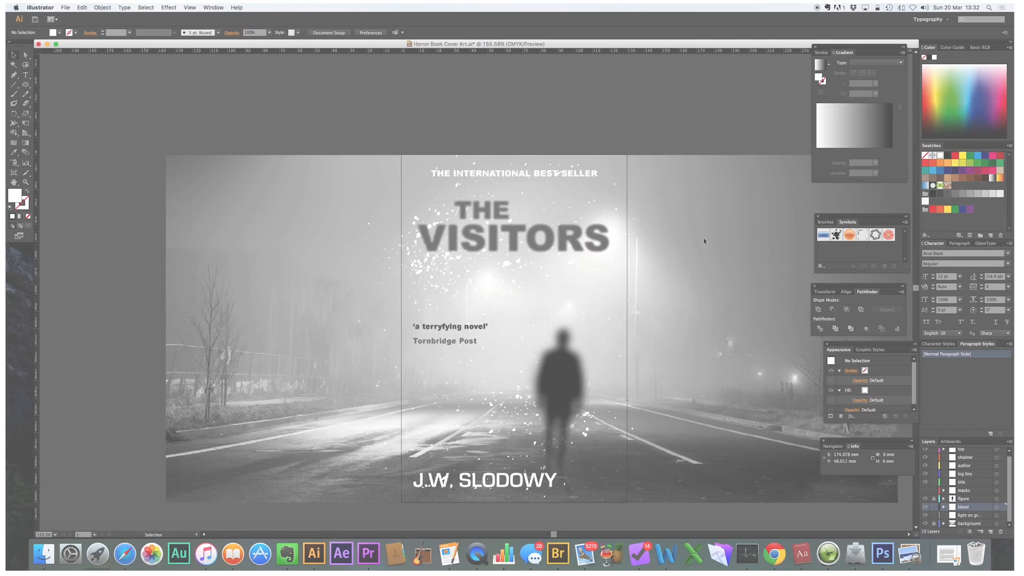
# Switch to Preview and compare the book mockup in The Visitor Cover.png with the cover artwork
pyautogui.click(909, 553)
pyautogui.moveTo(631, 133); pyautogui.dragTo(7, 113)
pyautogui.moveTo(6, 112); pyautogui.dragTo(308, 108)
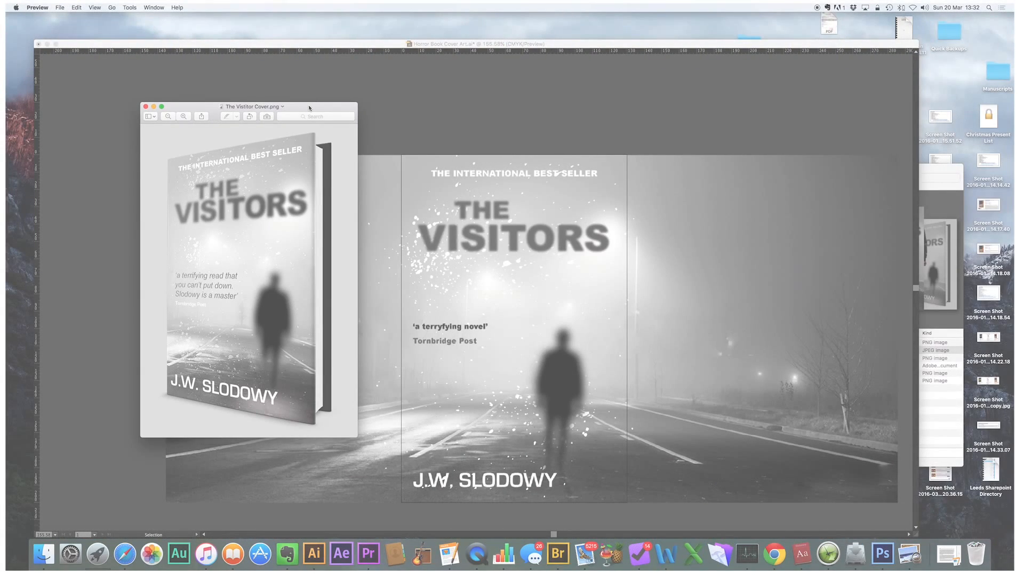
pyautogui.moveTo(310, 107); pyautogui.dragTo(309, 104)
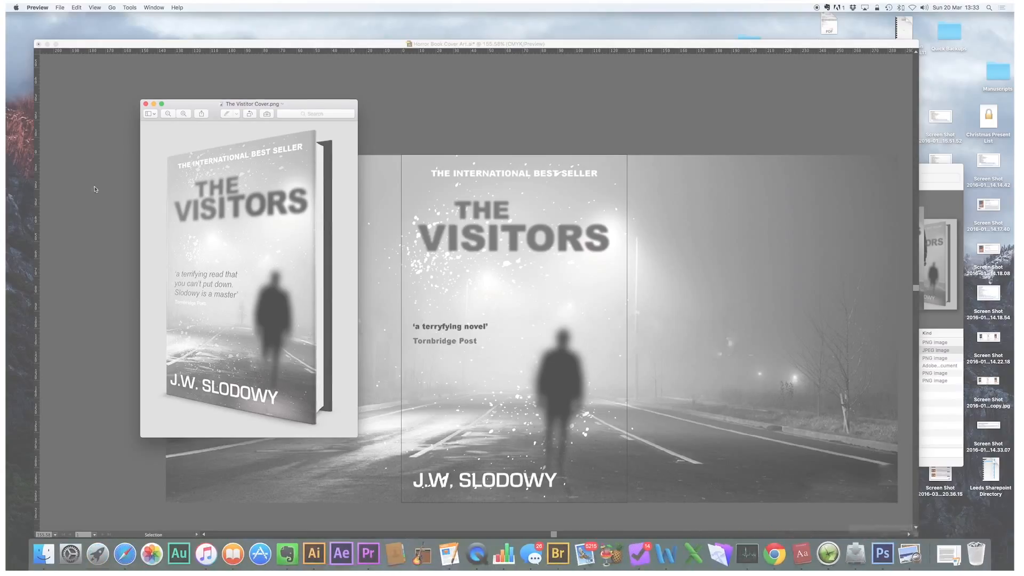
pyautogui.scroll(-1, 226, 162)
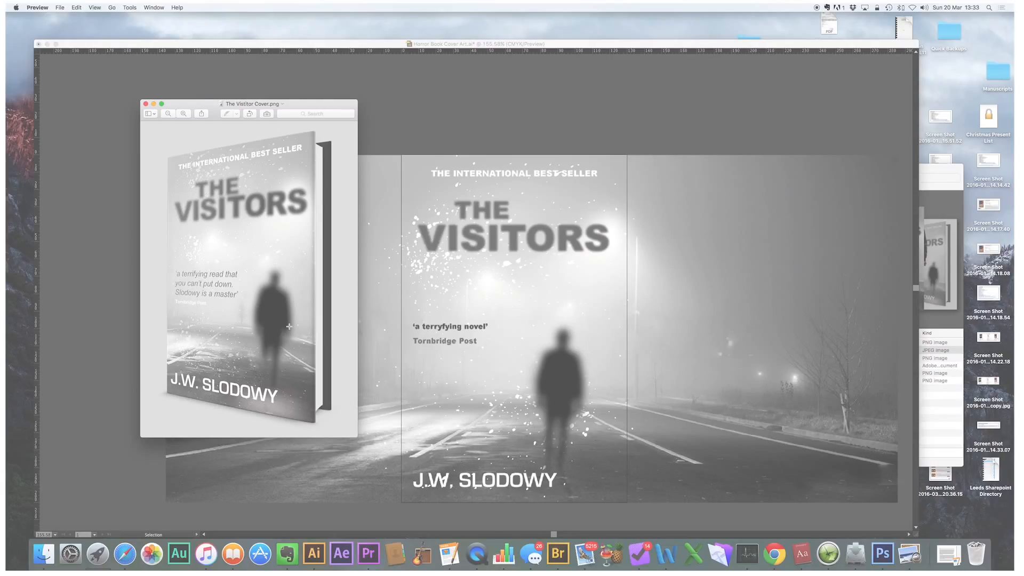
pyautogui.moveTo(203, 100); pyautogui.dragTo(472, 152)
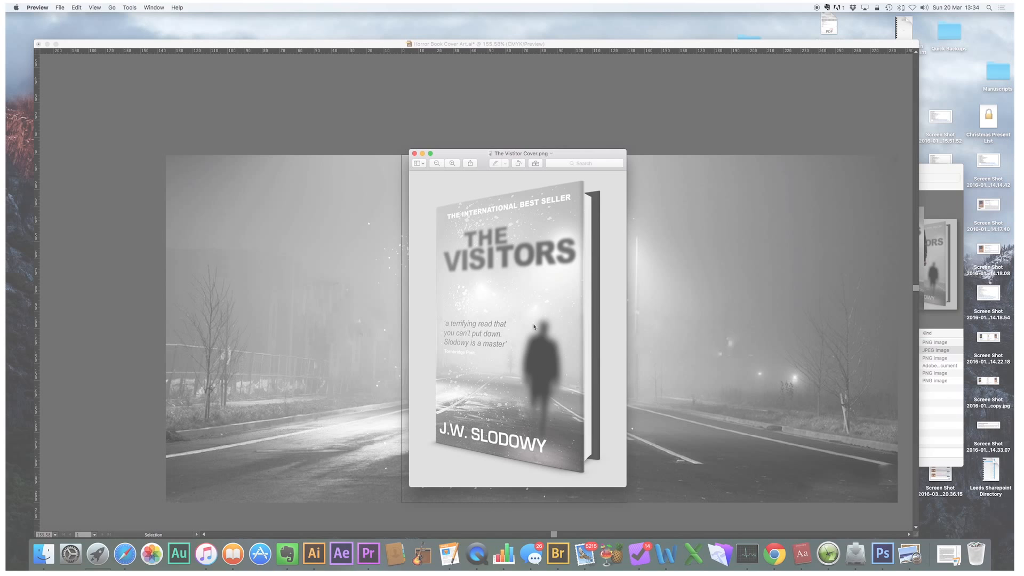
# Switch to Photoshop, show the Actions, and run STEP 1 Prepare Template from the PSDCovers HARDCOVER003 set
pyautogui.click(886, 549)
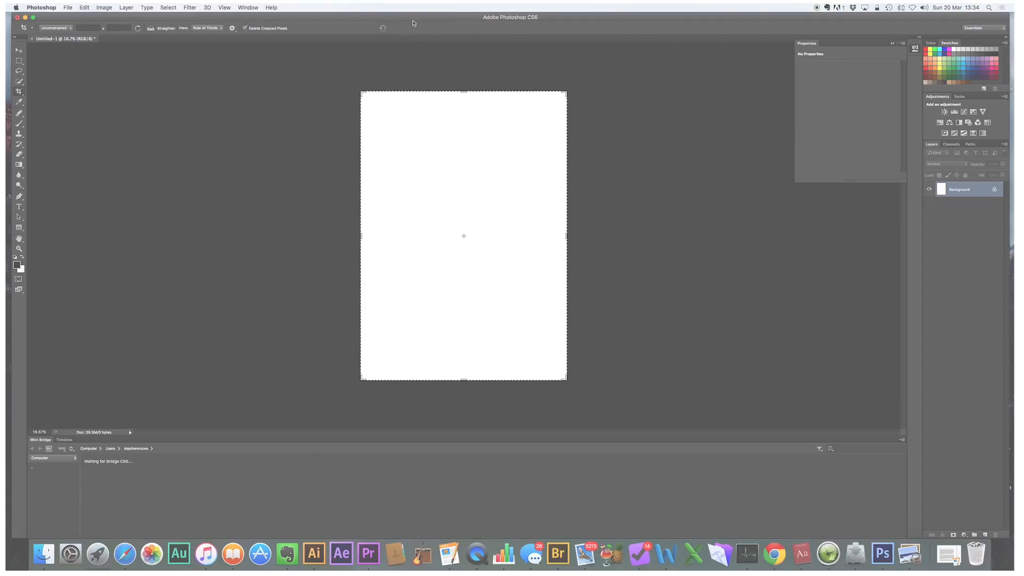
pyautogui.click(249, 7)
pyautogui.click(259, 62)
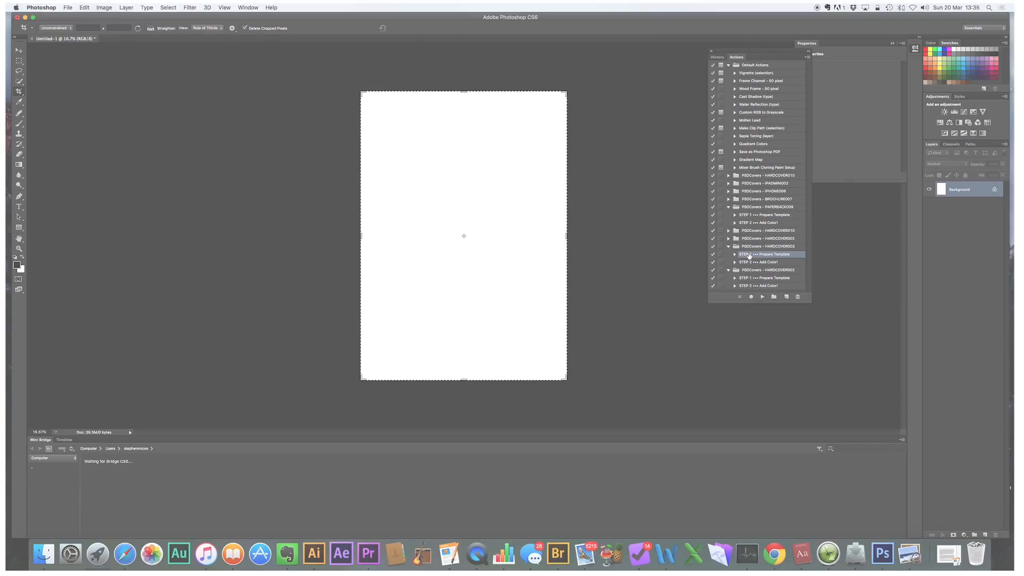
pyautogui.click(762, 297)
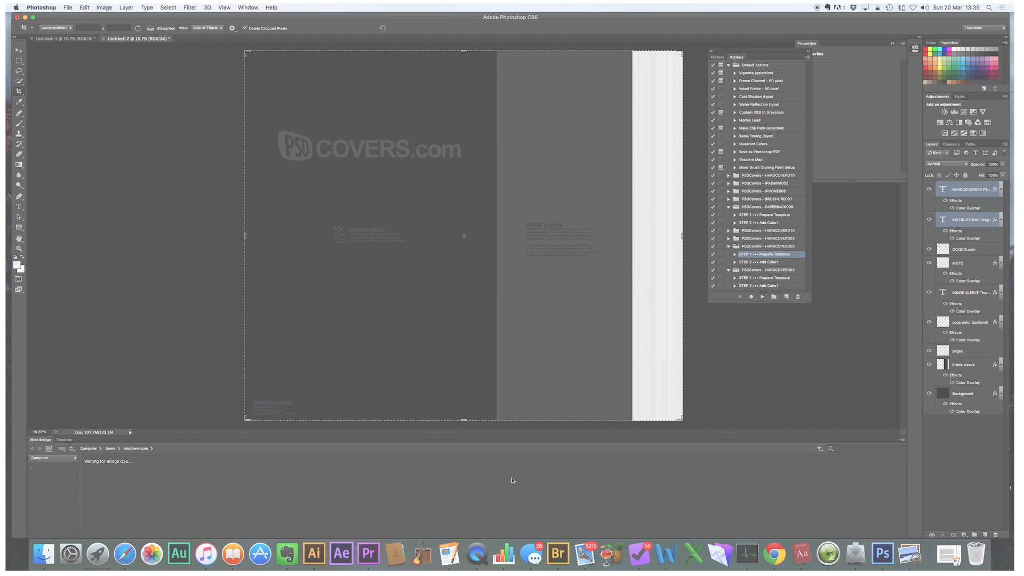
# Place Horror Book Cover Art-01.png from The Foggy Image folder into the template and scale it to fill the front cover area
pyautogui.click(43, 552)
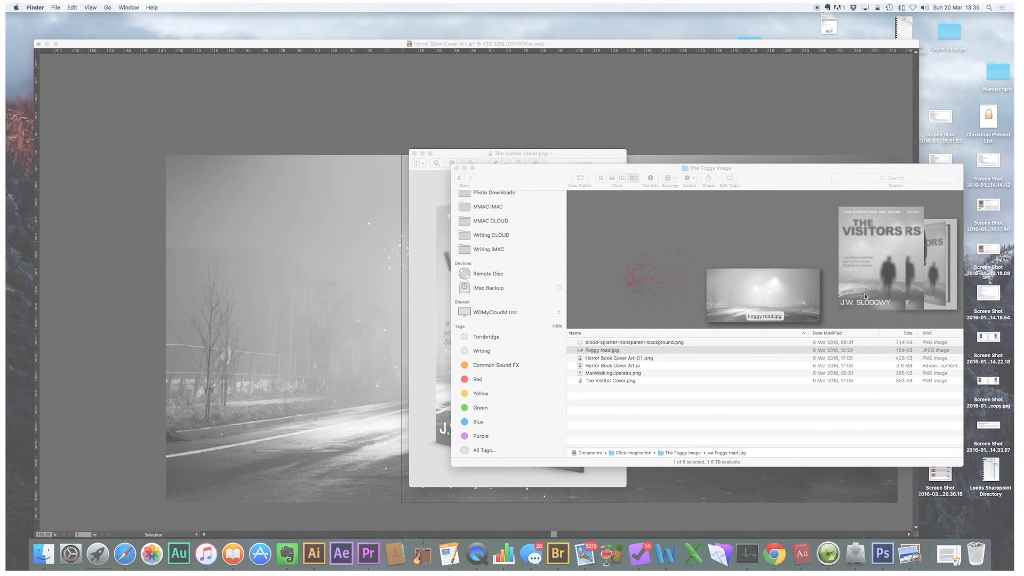
pyautogui.click(851, 316)
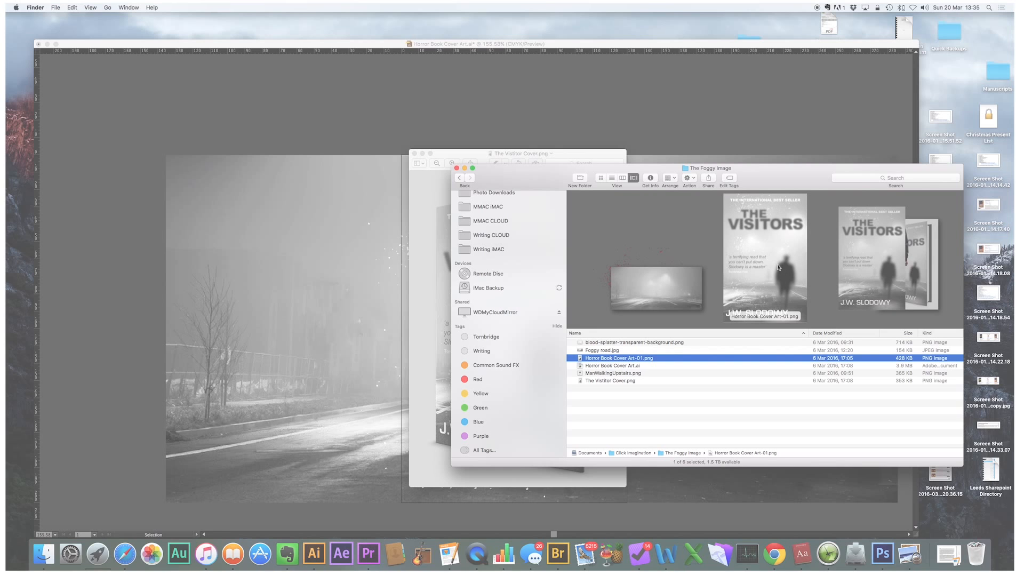
pyautogui.moveTo(521, 170); pyautogui.dragTo(656, 170)
pyautogui.moveTo(895, 260); pyautogui.dragTo(379, 241)
pyautogui.moveTo(413, 158); pyautogui.dragTo(245, 50)
pyautogui.moveTo(514, 313); pyautogui.dragTo(496, 422)
pyautogui.moveTo(371, 421); pyautogui.dragTo(369, 424)
pyautogui.click(407, 27)
pyautogui.press('c')
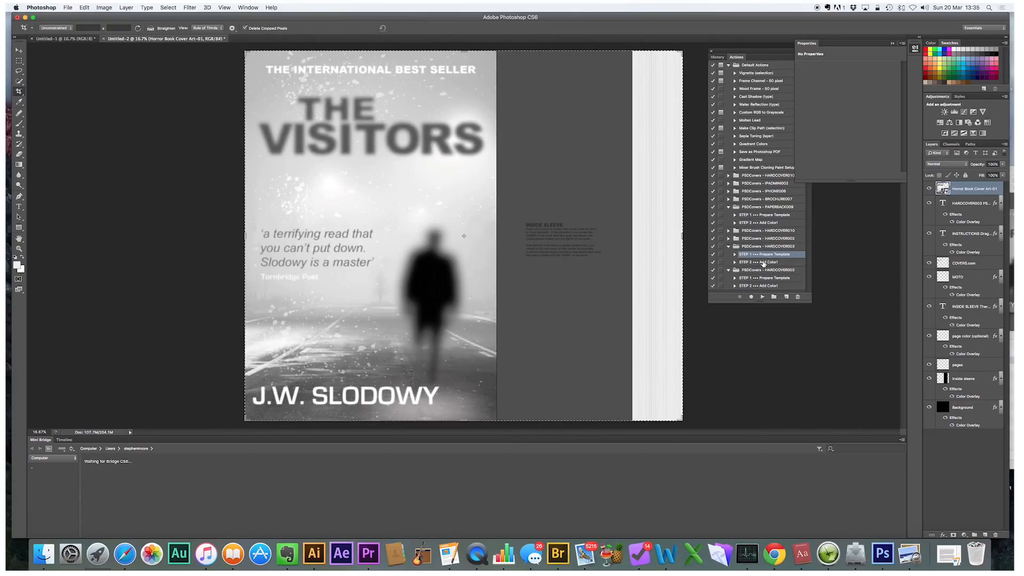
# Run the STEP 2 Add Color action to render the 3D book, and hide the Background layer of the rendered document
pyautogui.click(767, 262)
pyautogui.click(762, 296)
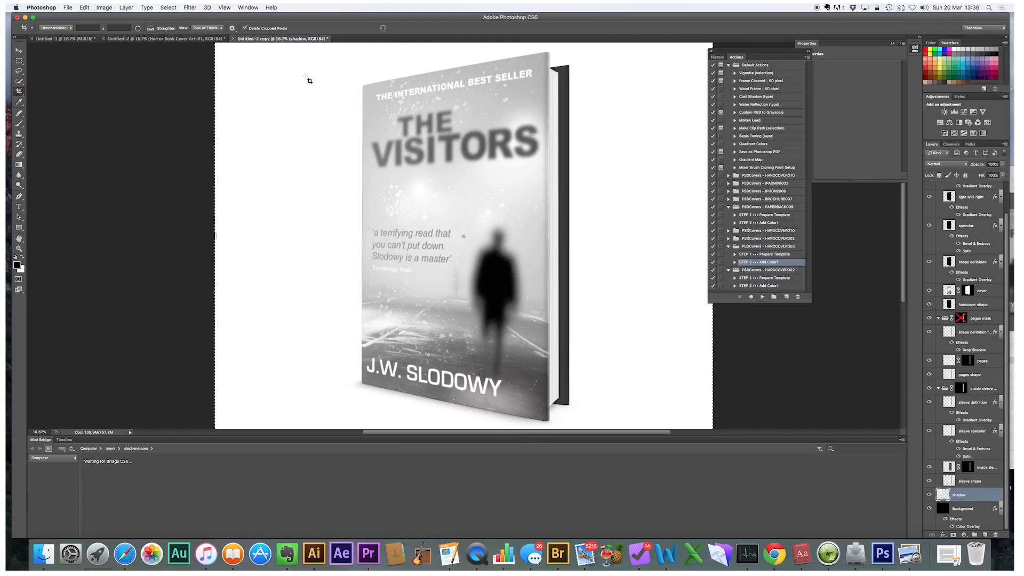
pyautogui.click(21, 51)
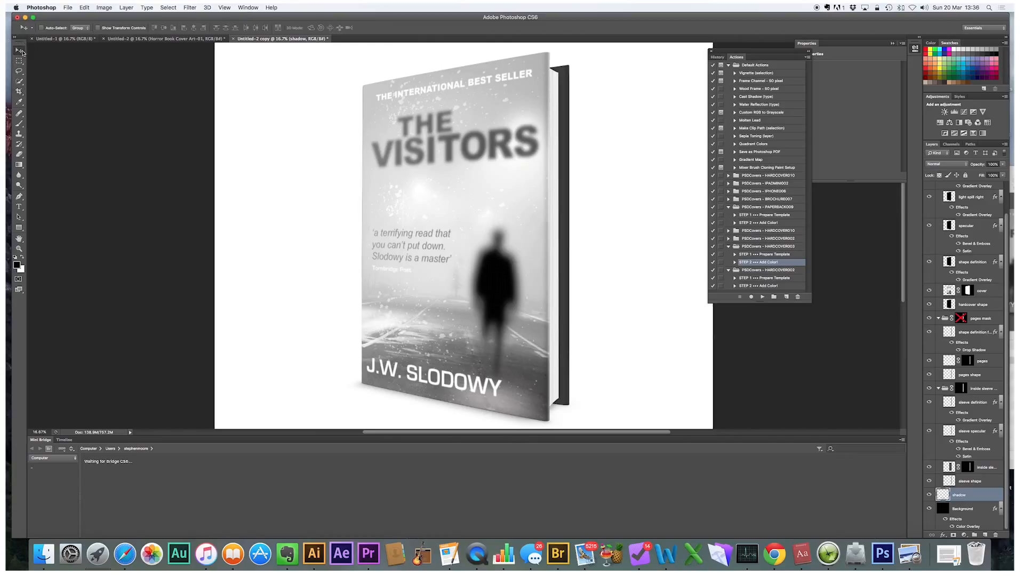
pyautogui.click(929, 510)
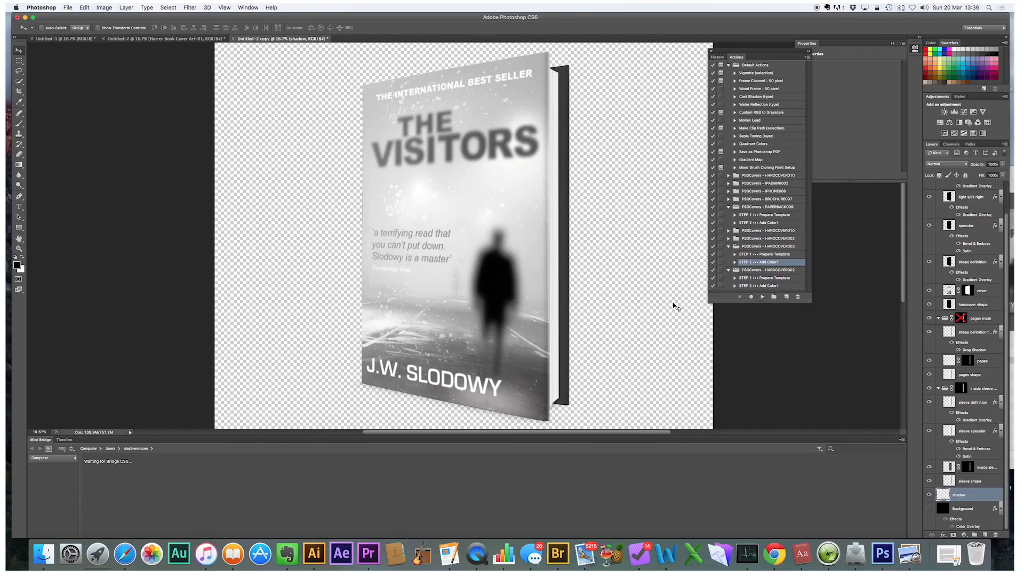
# Resize the book image to 1000 pixels wide with constrained proportions, and switch to Preview to view the finished mockup
pyautogui.click(103, 8)
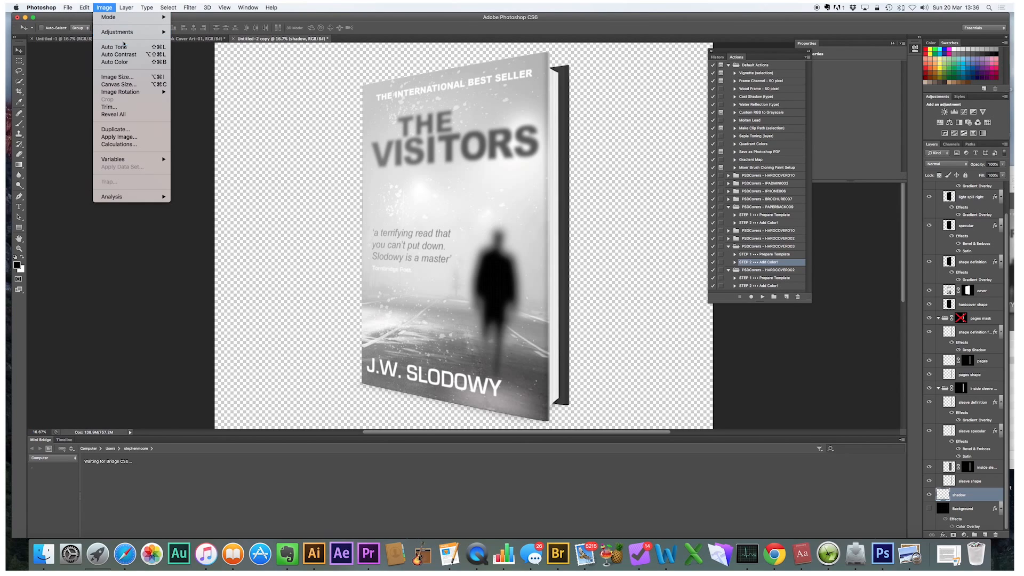
pyautogui.click(129, 78)
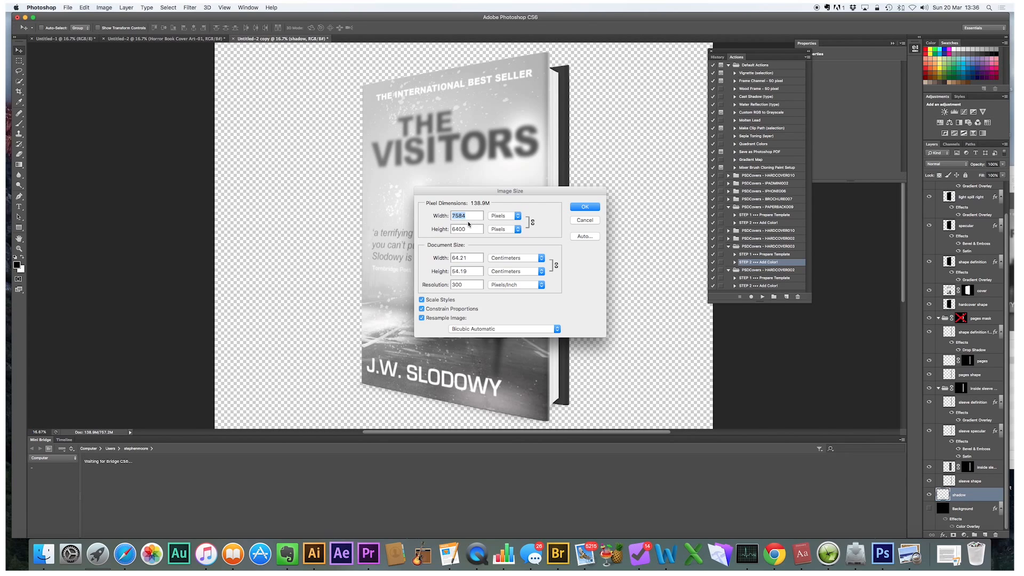
pyautogui.click(421, 214)
pyautogui.write('1000')
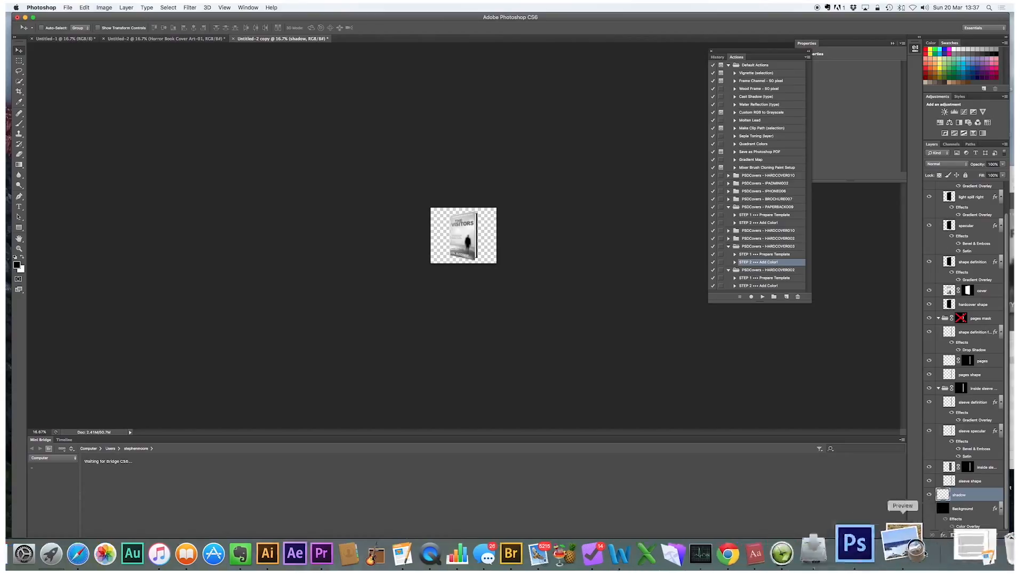
pyautogui.click(912, 539)
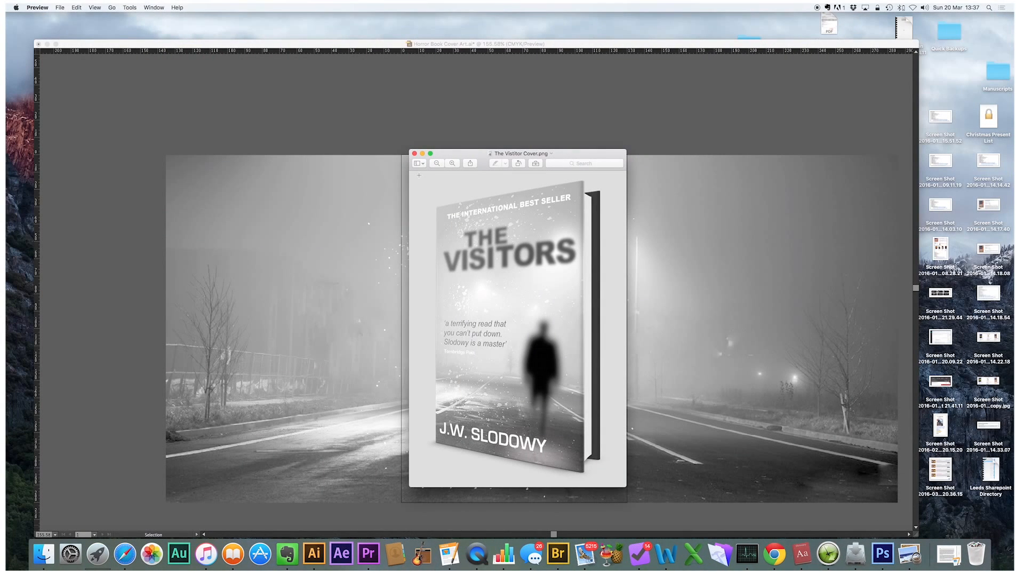